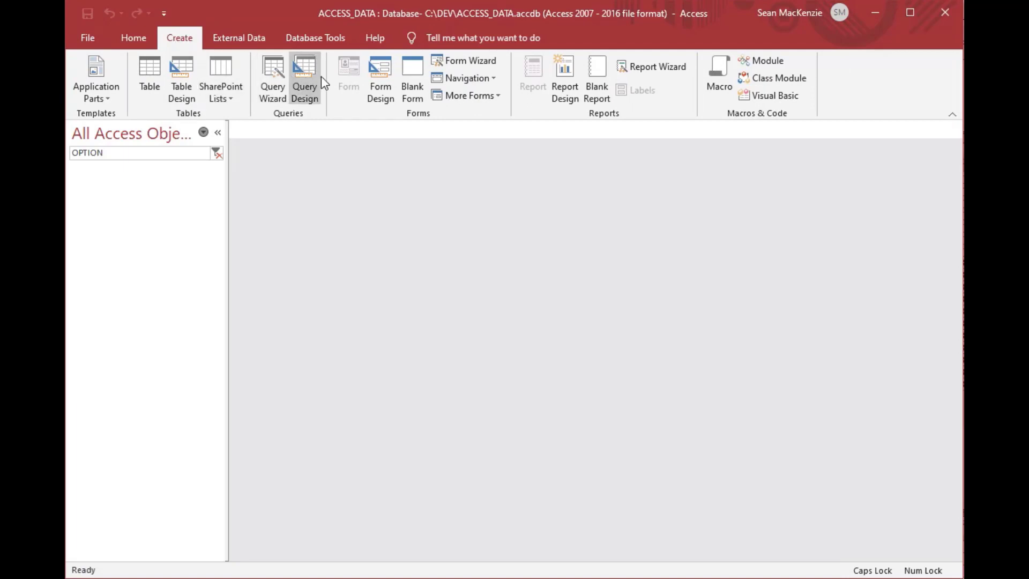
# Create a blank form in Design view and draw an option group frame about 9.2 by 5.5 cm, dismissing the wizard
pyautogui.click(377, 76)
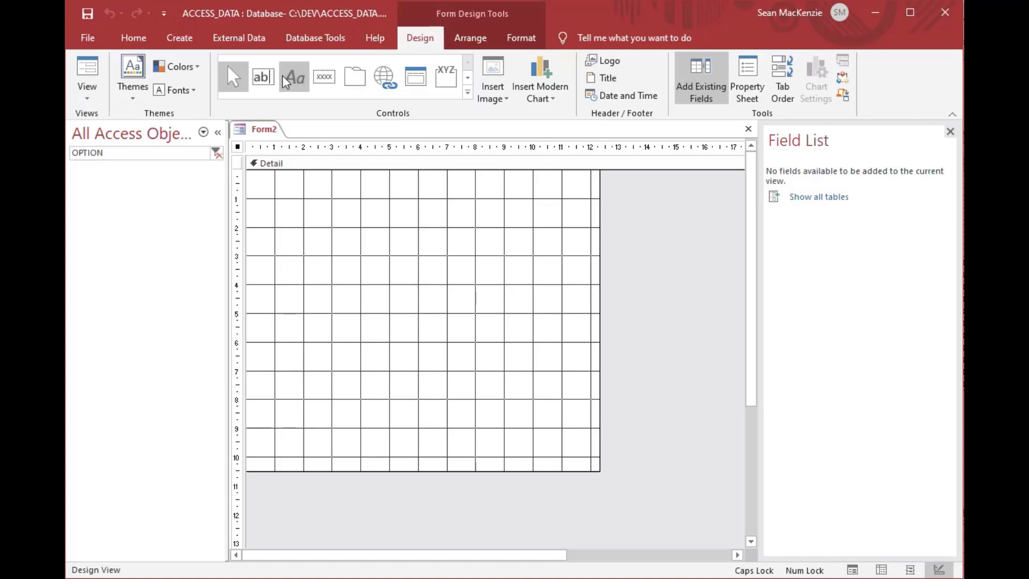
pyautogui.click(445, 75)
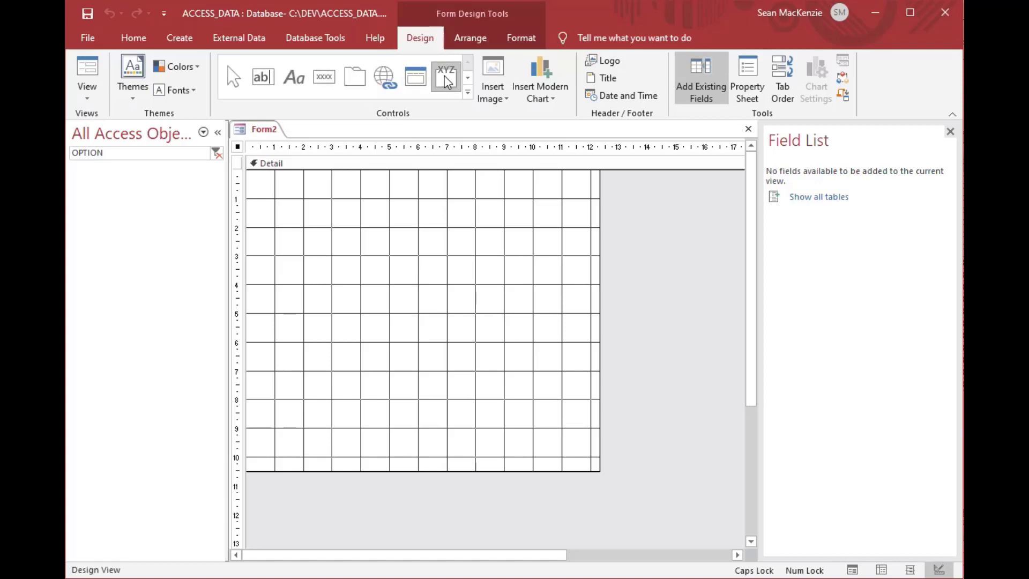
pyautogui.moveTo(283, 219); pyautogui.dragTo(547, 375)
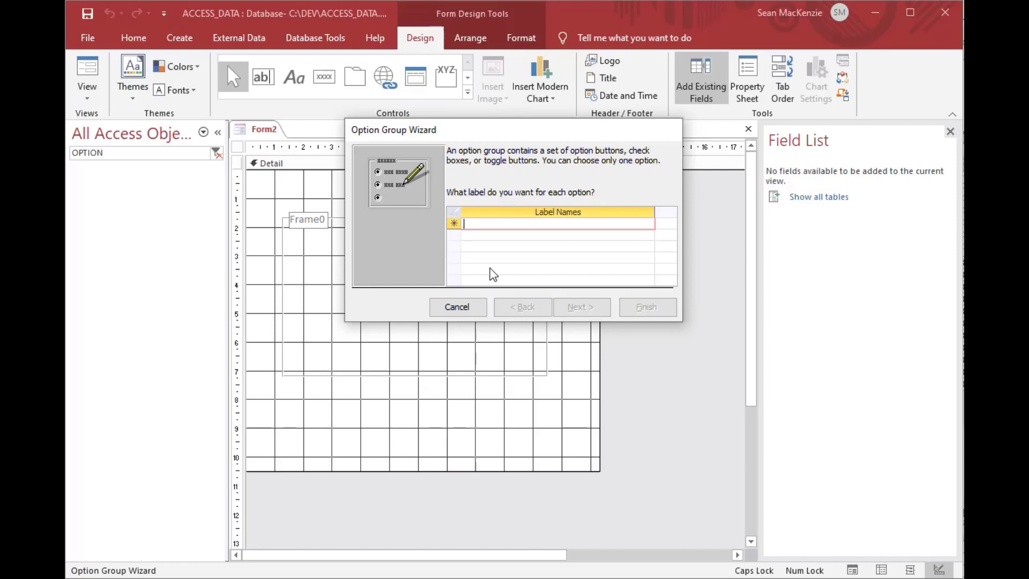
pyautogui.click(457, 306)
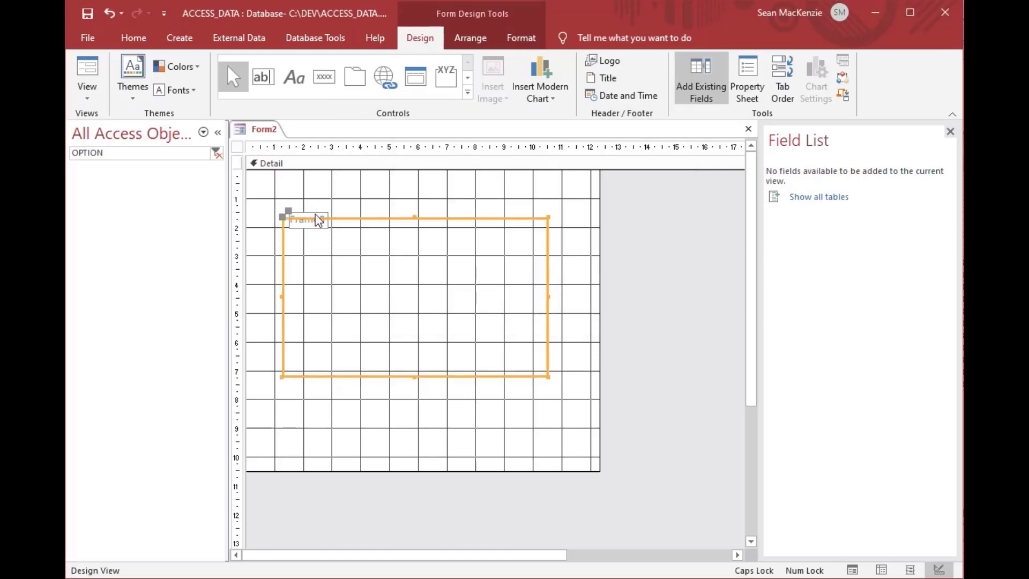
# Display the option group frame's properties and name the frame ogrpMain
pyautogui.rightClick(487, 216)
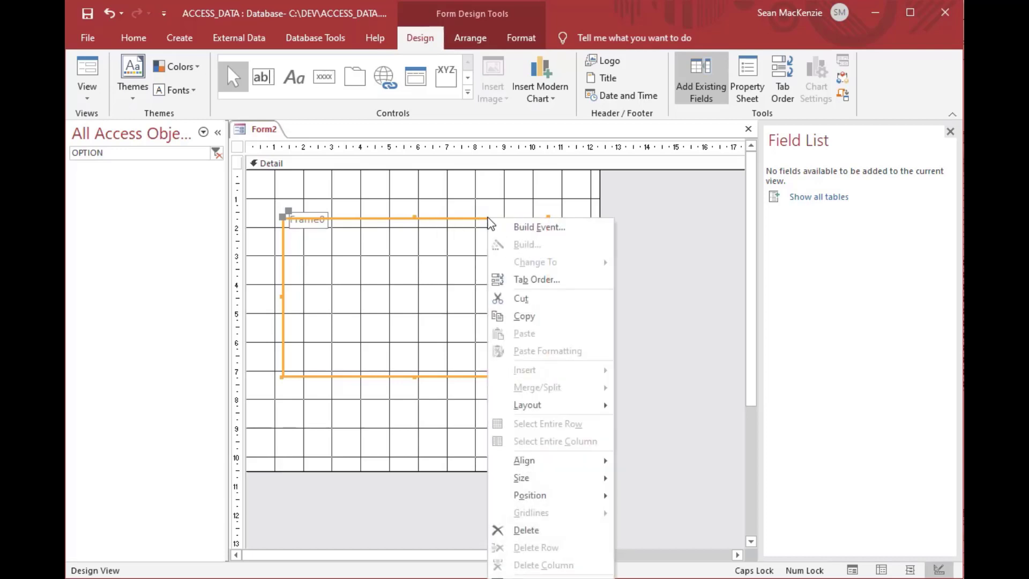
pyautogui.click(567, 578)
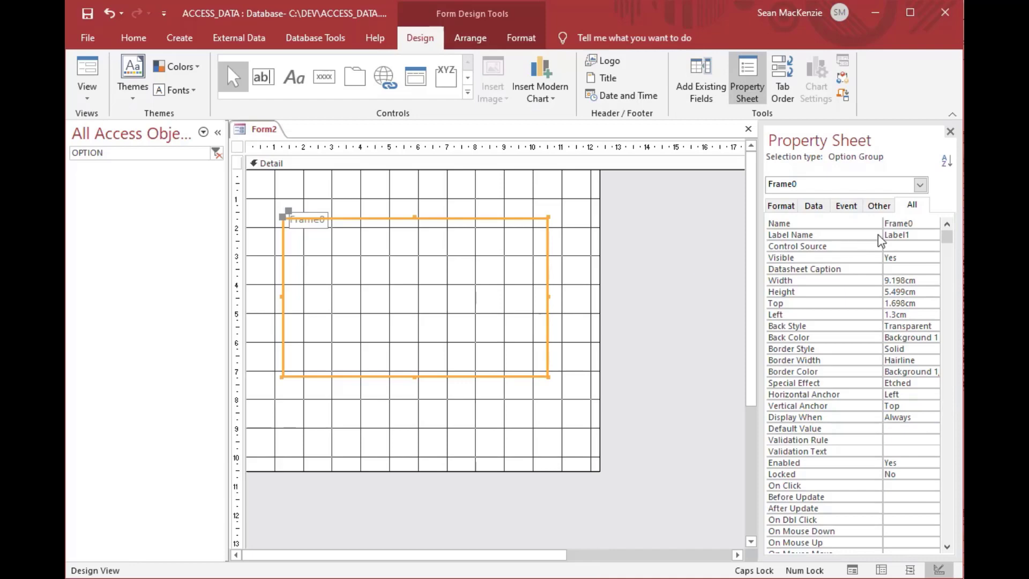
pyautogui.click(851, 224)
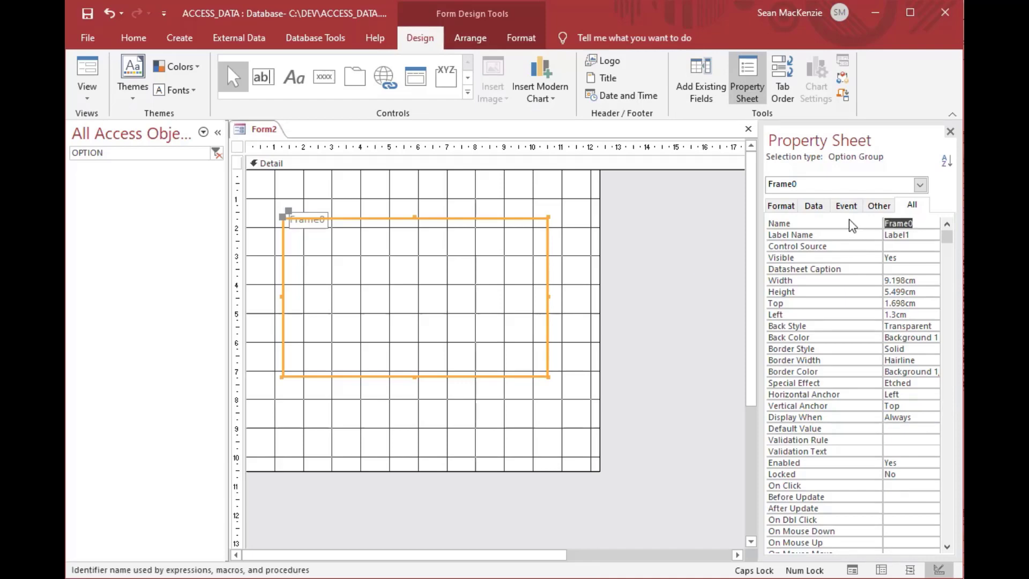
pyautogui.write('o')
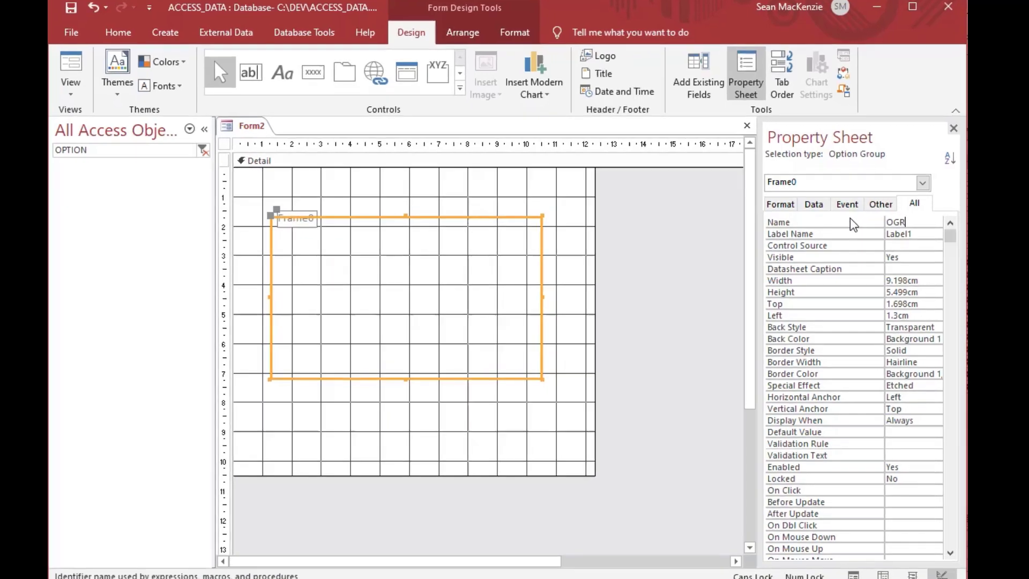
pyautogui.write('grp')
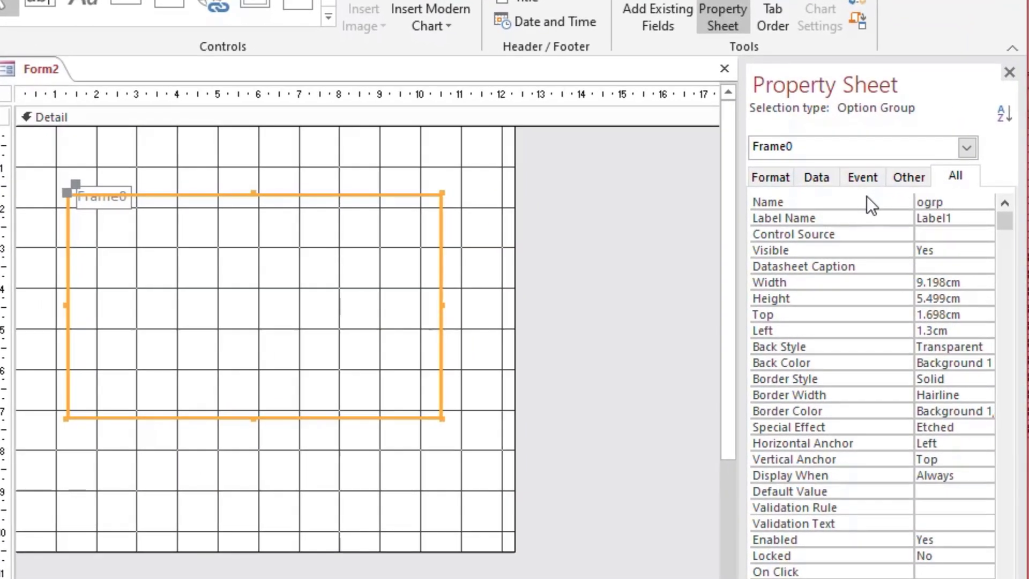
pyautogui.write('Main')
pyautogui.press('Return')
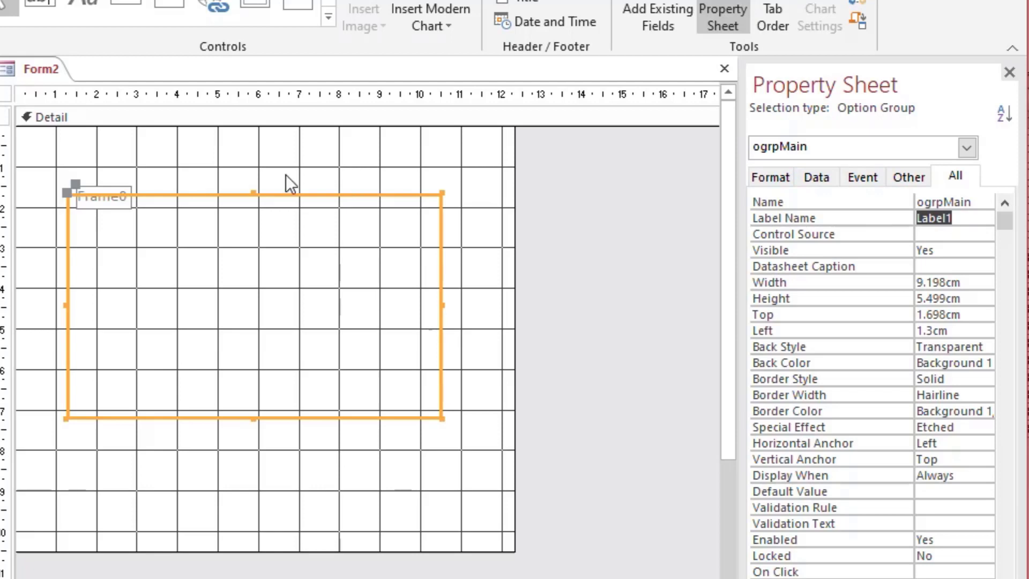
# Change the caption of the option group's label to My Options
pyautogui.click(95, 188)
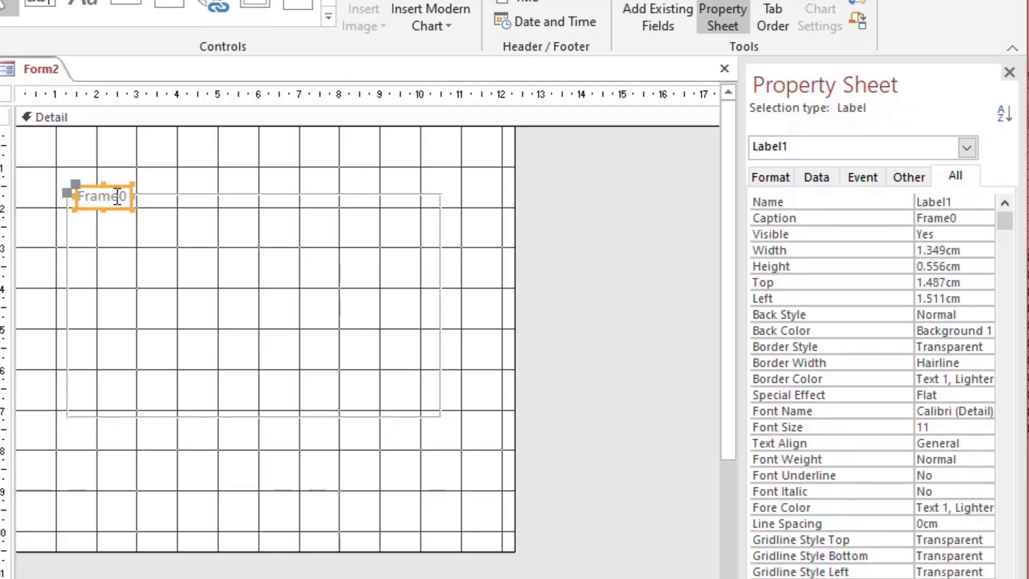
pyautogui.click(117, 196)
pyautogui.press('BackSpace')
pyautogui.press('BackSpace')
pyautogui.press('BackSpace')
pyautogui.press('BackSpace')
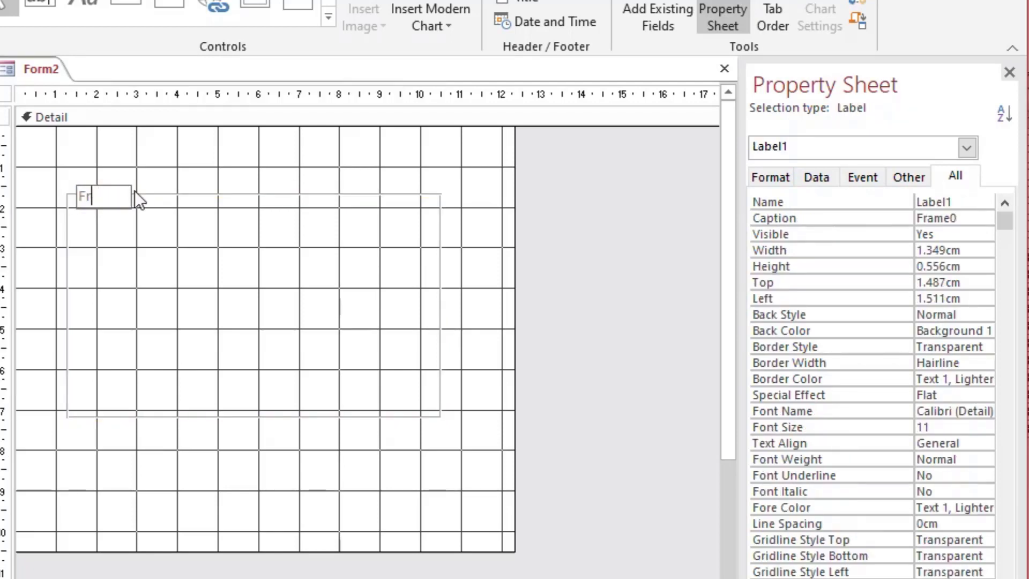
pyautogui.press('BackSpace')
pyautogui.press('BackSpace')
pyautogui.write('My Options')
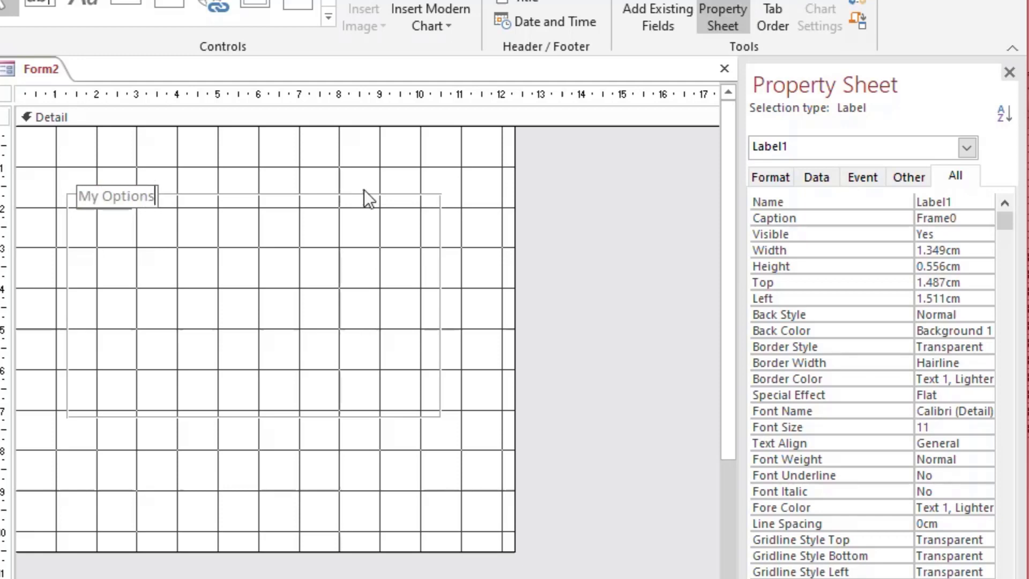
pyautogui.click(461, 217)
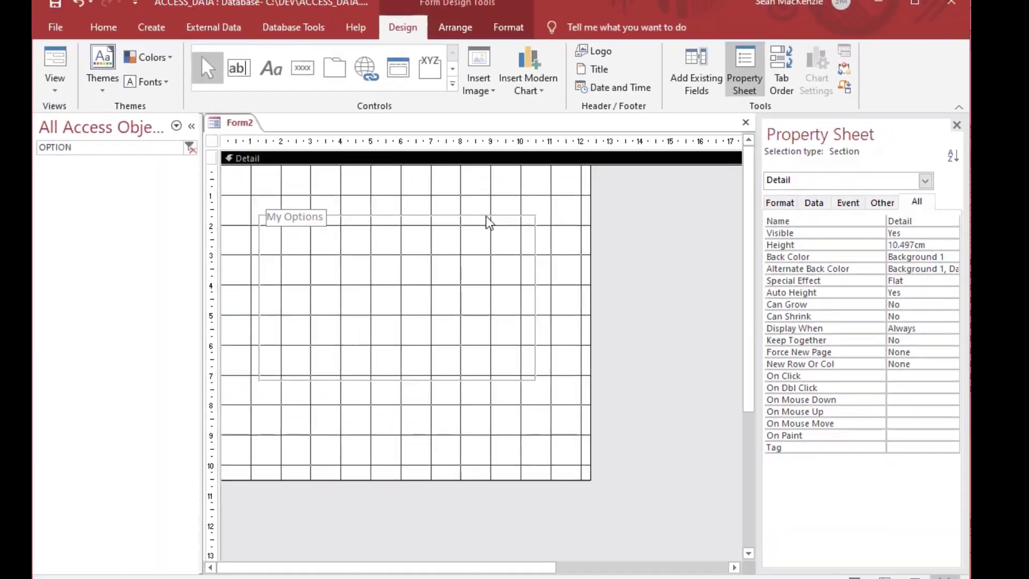
pyautogui.click(486, 215)
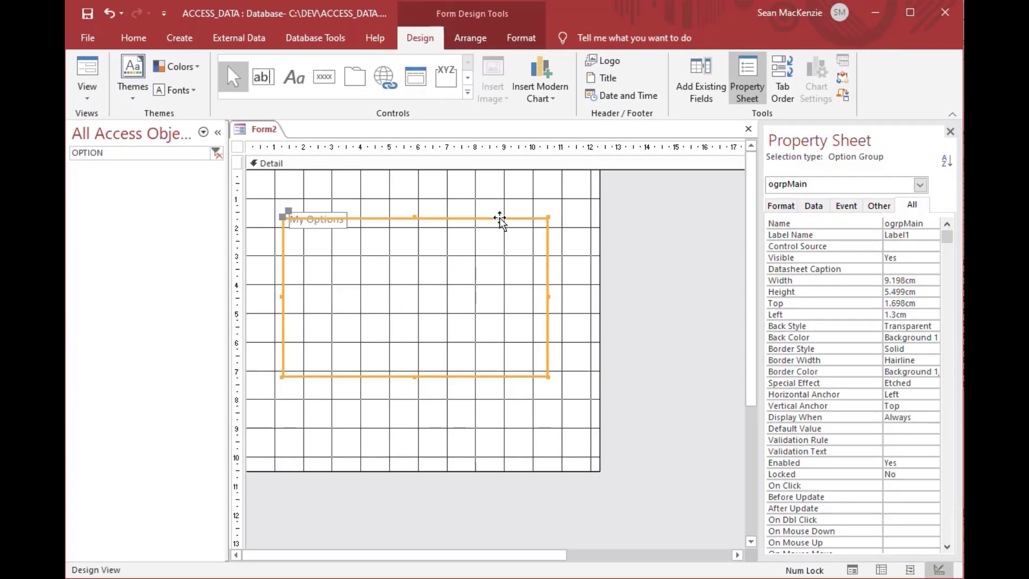
pyautogui.doubleClick(921, 221)
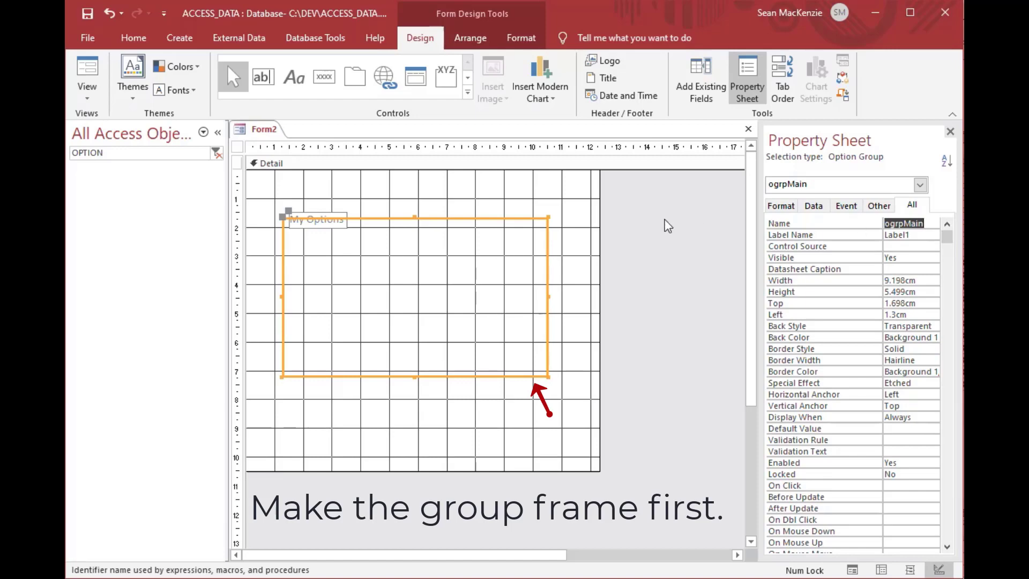
pyautogui.click(577, 269)
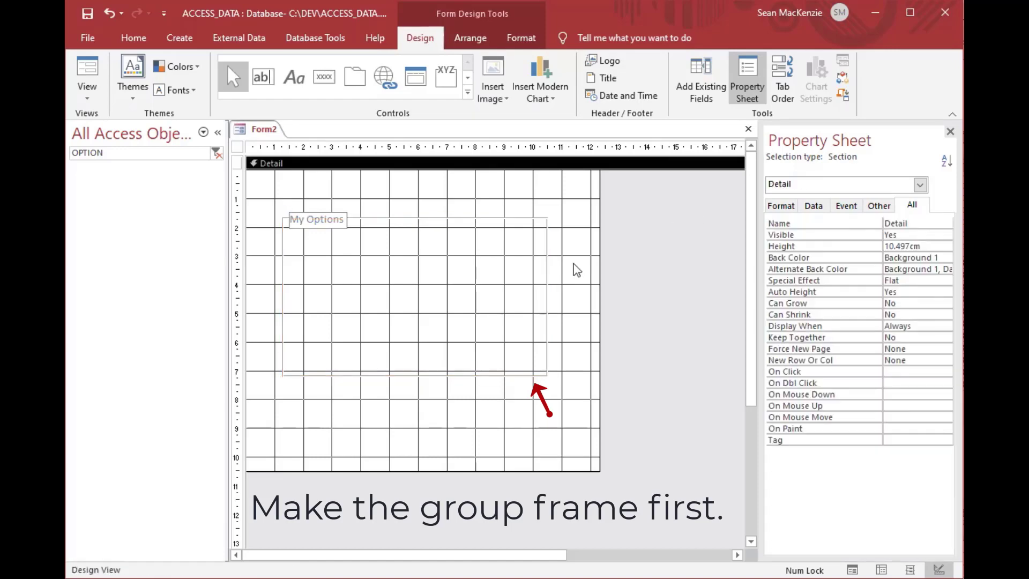
# Add an option button inside the My Options frame, about 2.8 cm from the left and 2.5 cm from the top
pyautogui.click(469, 85)
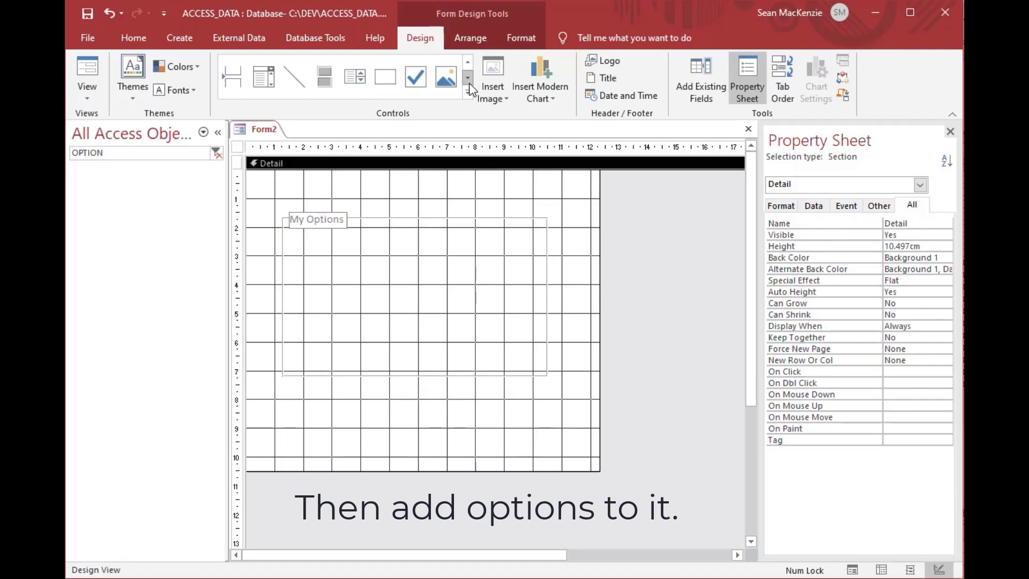
pyautogui.click(470, 86)
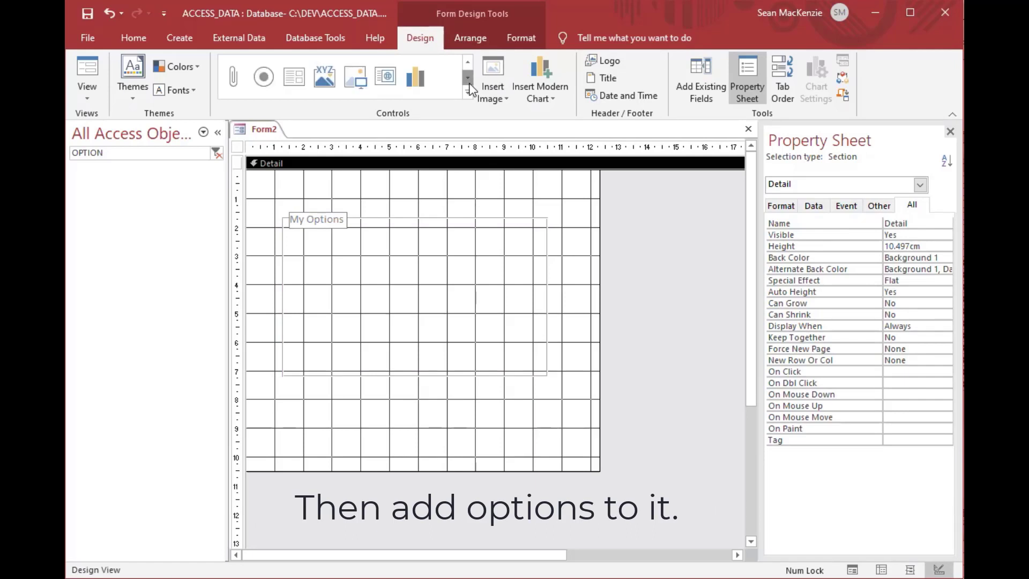
pyautogui.click(265, 75)
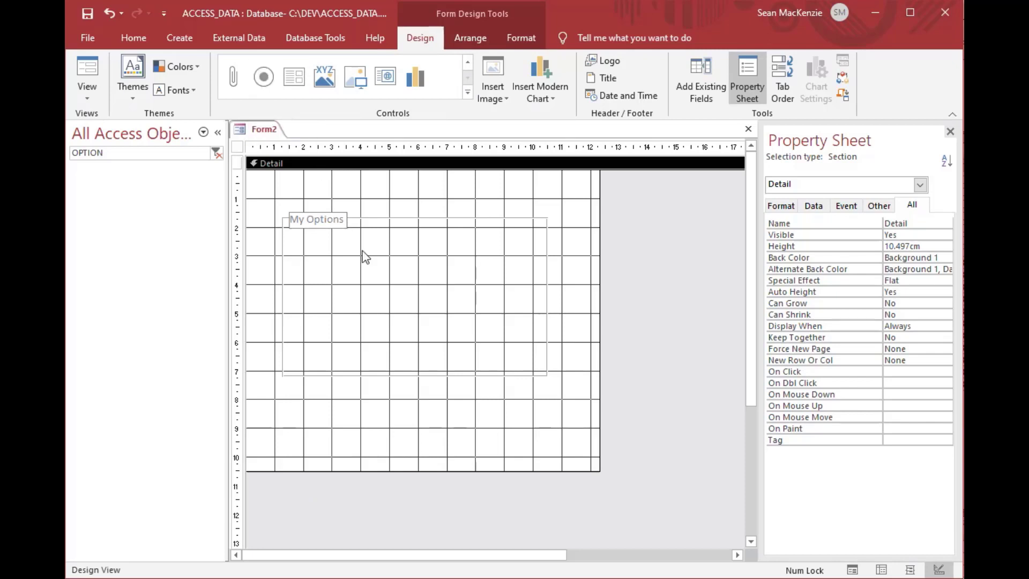
pyautogui.click(265, 79)
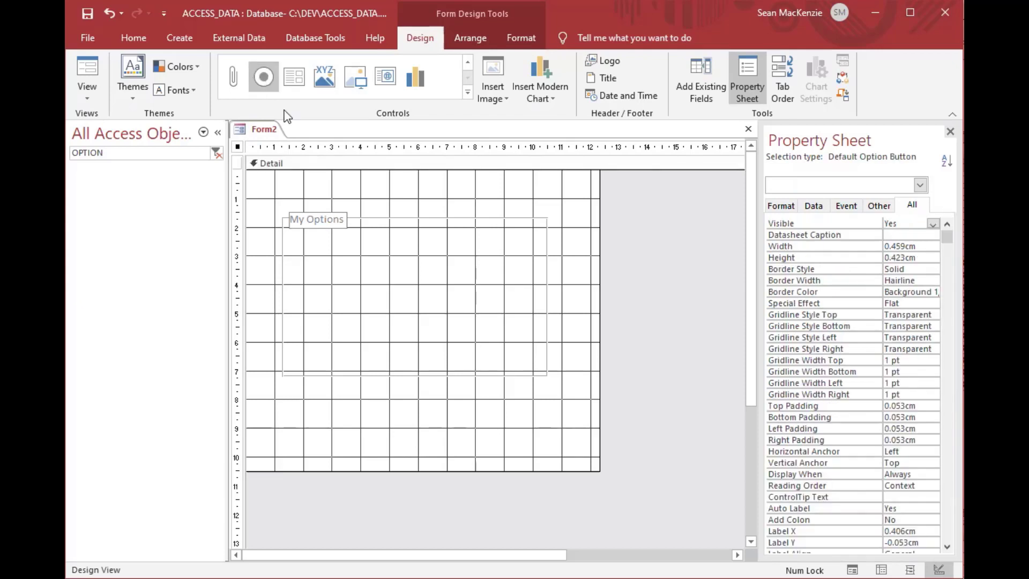
pyautogui.click(329, 242)
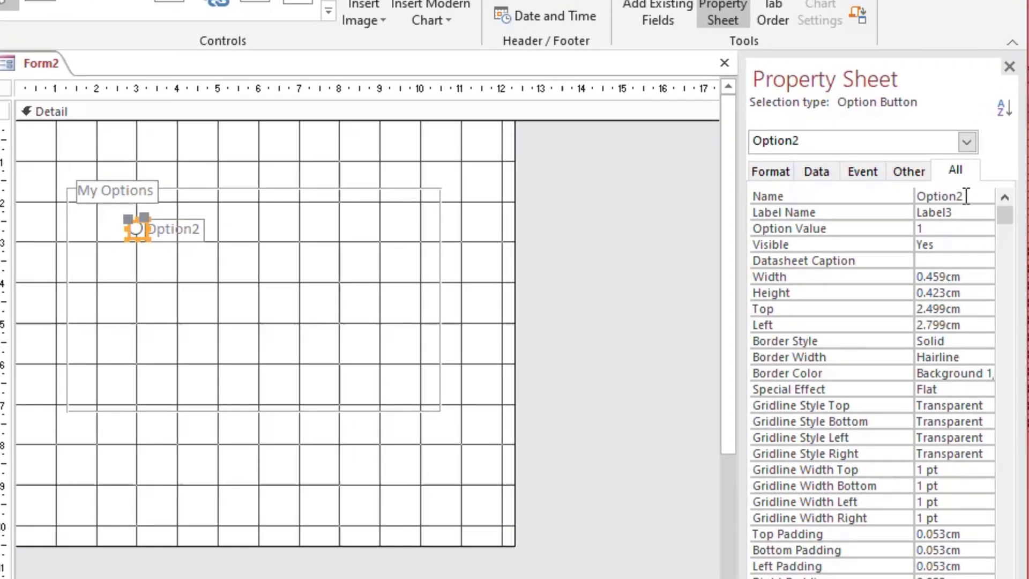
# Rename the option button inside the My Options frame as optGreen
pyautogui.click(976, 198)
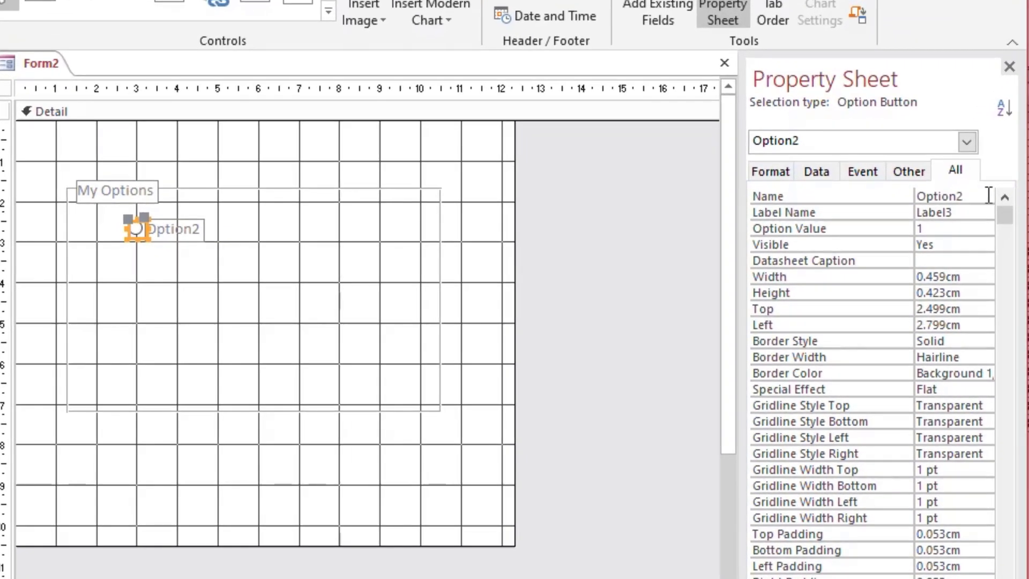
pyautogui.press('BackSpace')
pyautogui.press('BackSpace')
pyautogui.press('BackSpace')
pyautogui.press('BackSpace')
pyautogui.press('BackSpace')
pyautogui.press('BackSpace')
pyautogui.press('BackSpace')
pyautogui.write('opt')
pyautogui.press('Return')
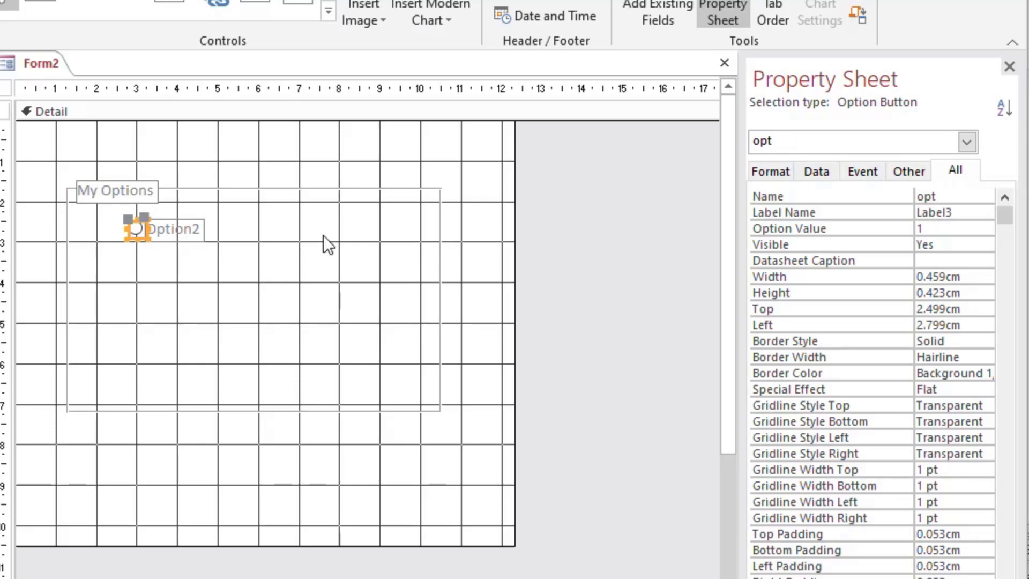
pyautogui.click(963, 195)
pyautogui.write('Green')
pyautogui.click(933, 229)
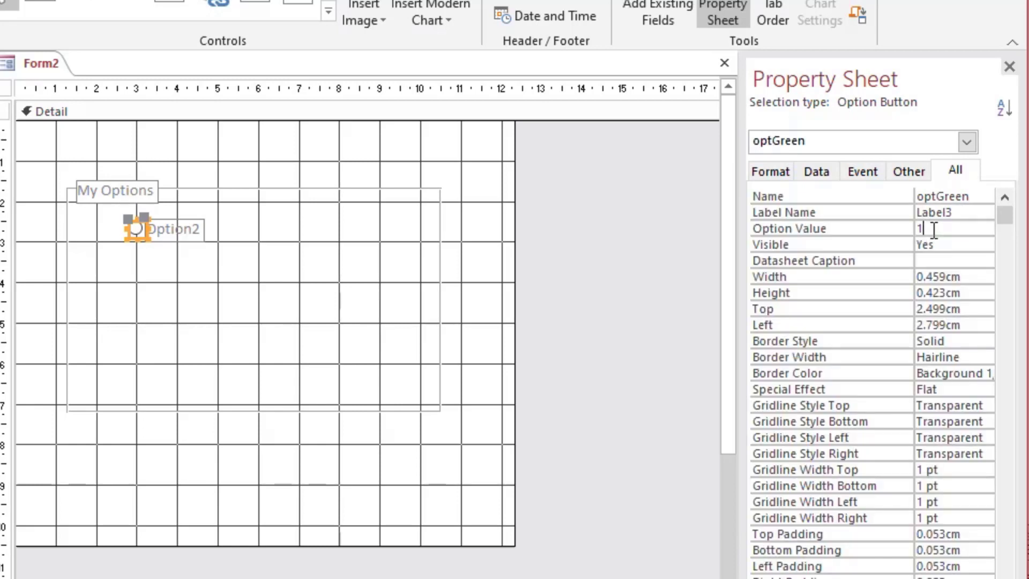
pyautogui.click(892, 228)
# Change the caption of the optGreen button's label to Green
pyautogui.click(182, 230)
pyautogui.click(194, 229)
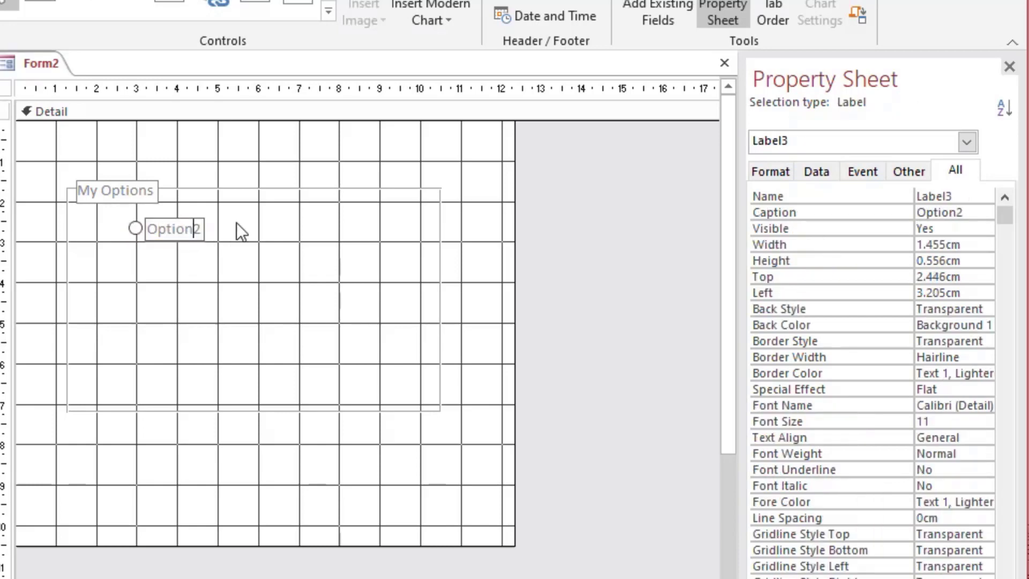
pyautogui.click(205, 228)
pyautogui.press('BackSpace')
pyautogui.press('BackSpace')
pyautogui.press('BackSpace')
pyautogui.press('BackSpace')
pyautogui.press('BackSpace')
pyautogui.press('BackSpace')
pyautogui.press('BackSpace')
pyautogui.write('Green')
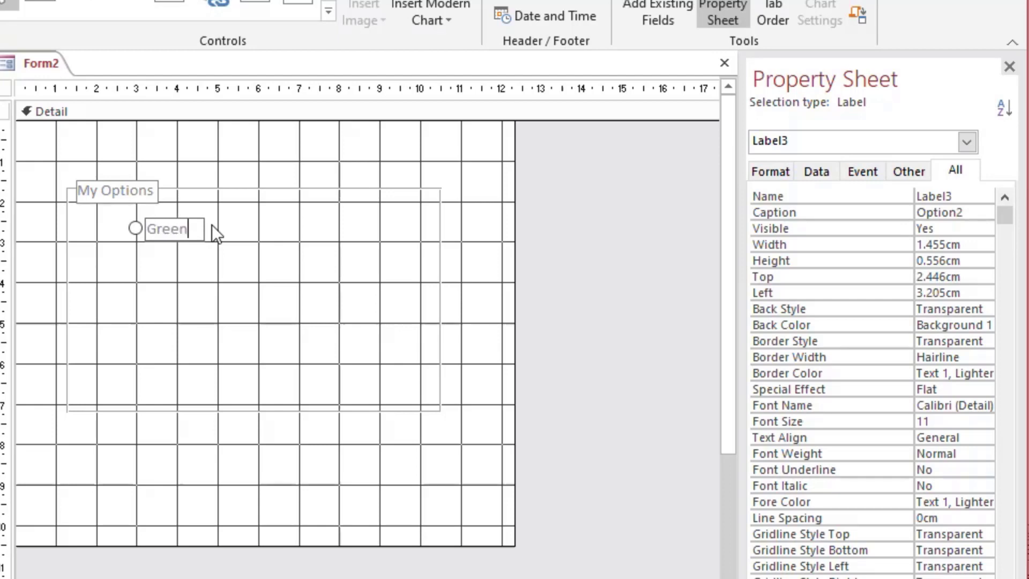
pyautogui.click(237, 237)
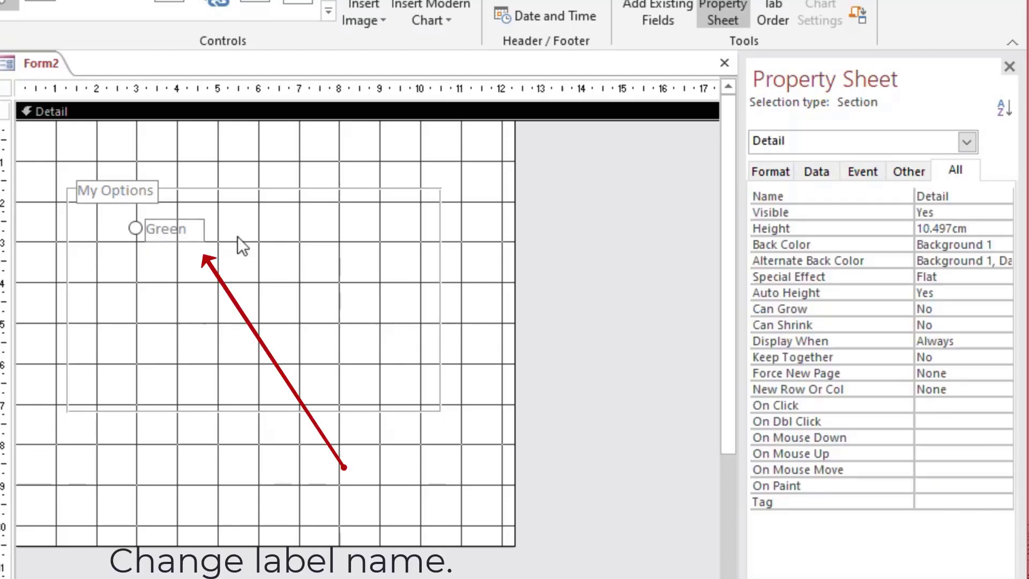
pyautogui.click(136, 229)
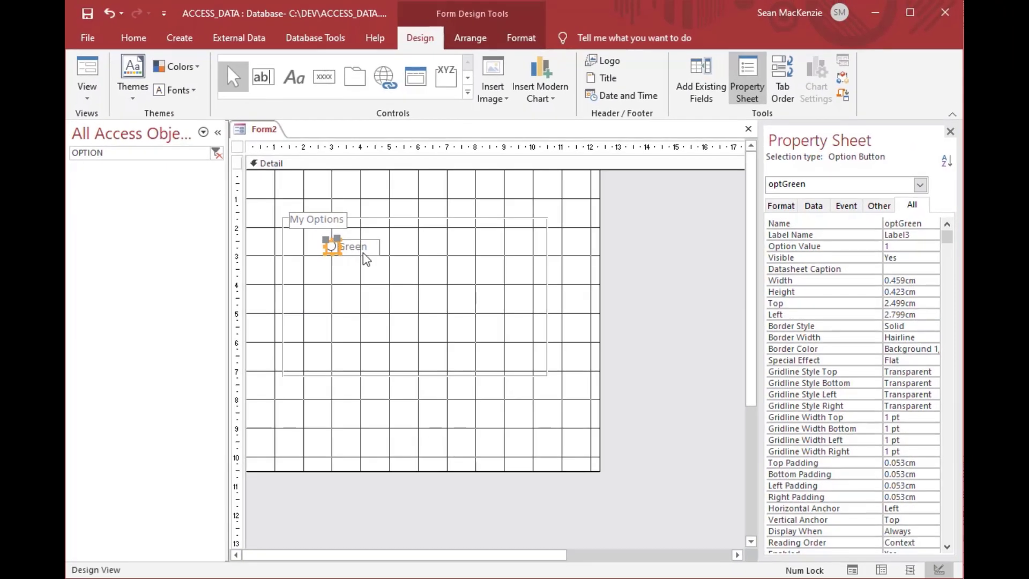
# Add a second option button inside the frame below Green, about 3.1 cm from the left and 3.2 cm from the top
pyautogui.click(365, 194)
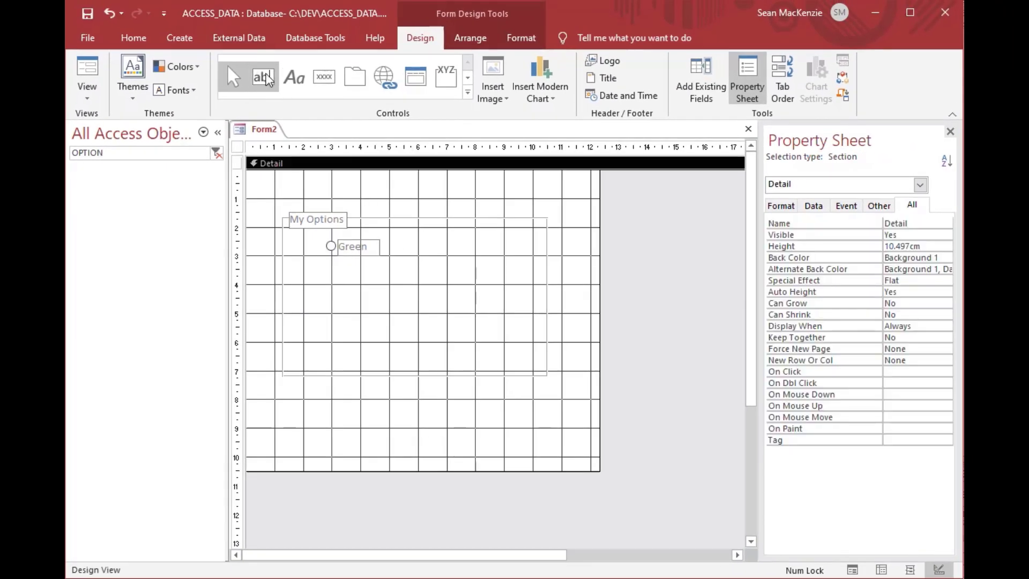
pyautogui.click(468, 78)
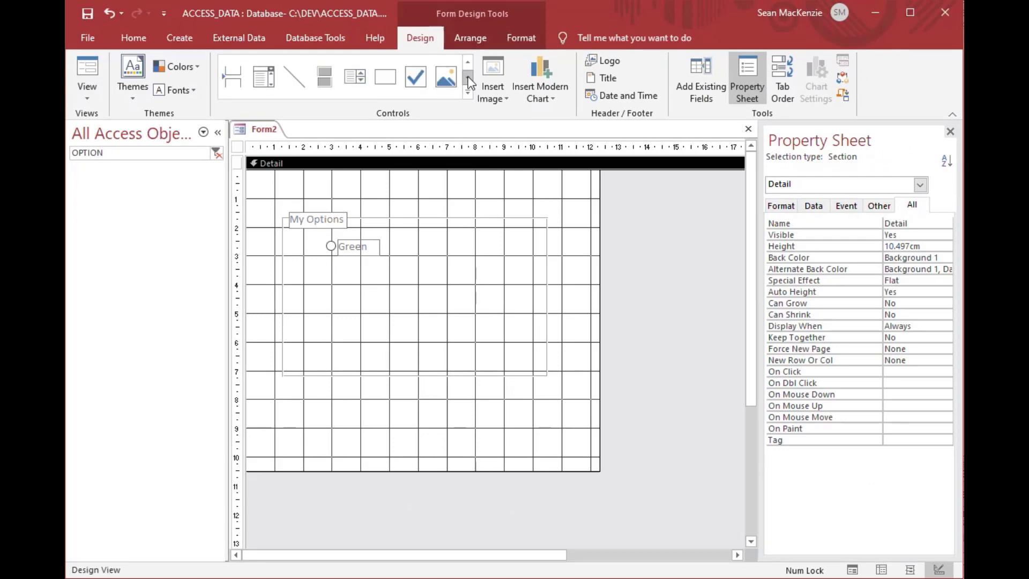
pyautogui.click(469, 80)
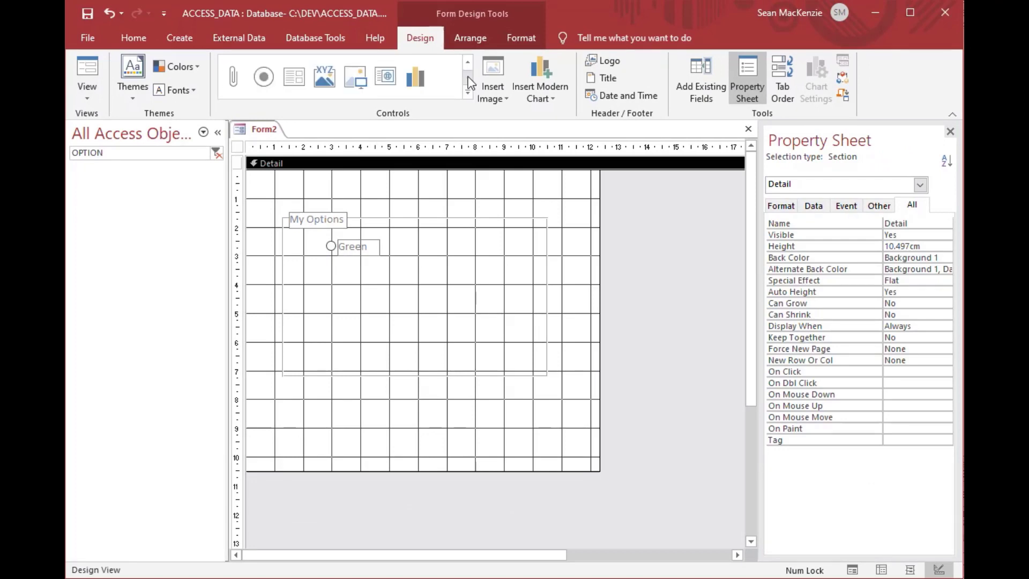
pyautogui.click(263, 78)
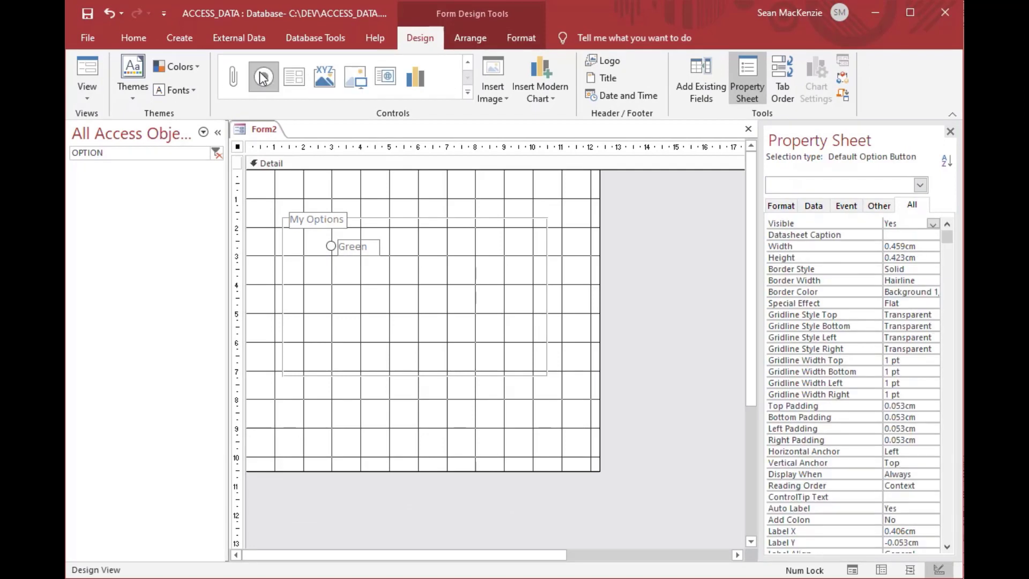
pyautogui.click(332, 261)
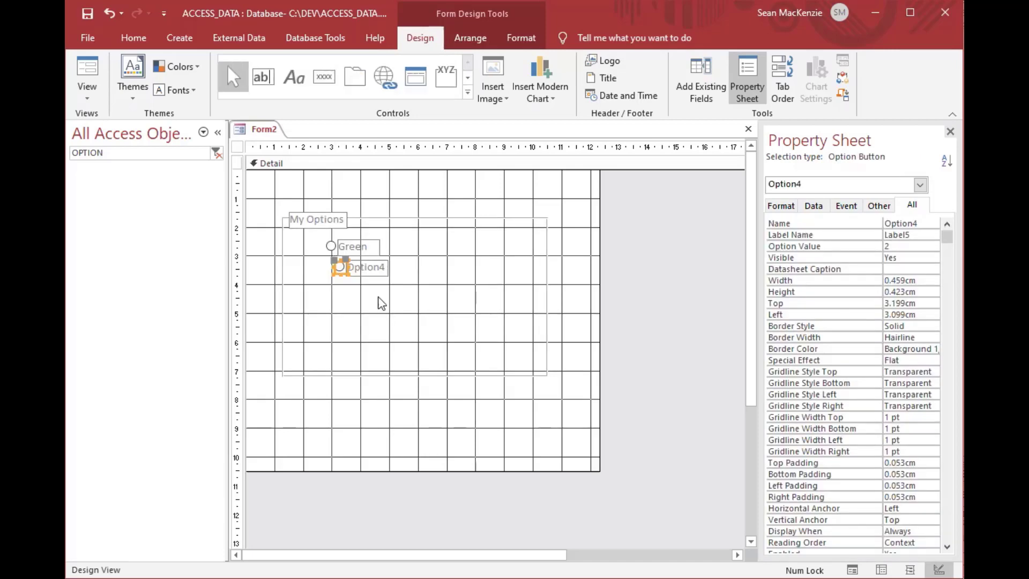
# Change the caption of the second option button's label, below Green, to Red
pyautogui.click(385, 270)
pyautogui.click(383, 268)
pyautogui.press('BackSpace')
pyautogui.press('BackSpace')
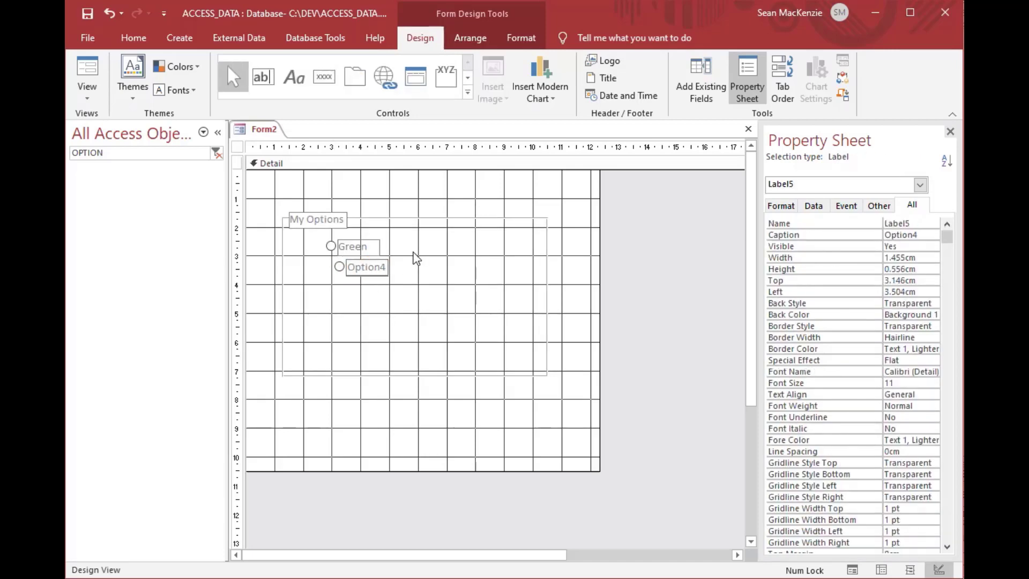
pyautogui.press('BackSpace')
pyautogui.press('BackSpace')
pyautogui.press('BackSpace')
pyautogui.press('BackSpace')
pyautogui.press('BackSpace')
pyautogui.write('Re')
pyautogui.click(378, 294)
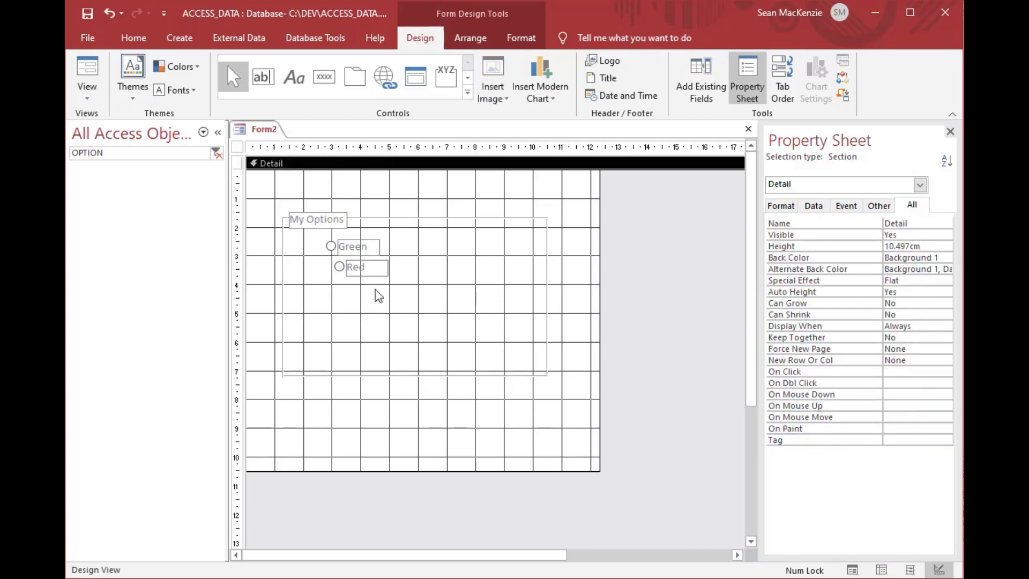
# Align the Red option button under Green, about 2.8 cm from the left and 3.15 cm from the top, and rename it optRed
pyautogui.click(339, 267)
pyautogui.moveTo(332, 266); pyautogui.dragTo(325, 265)
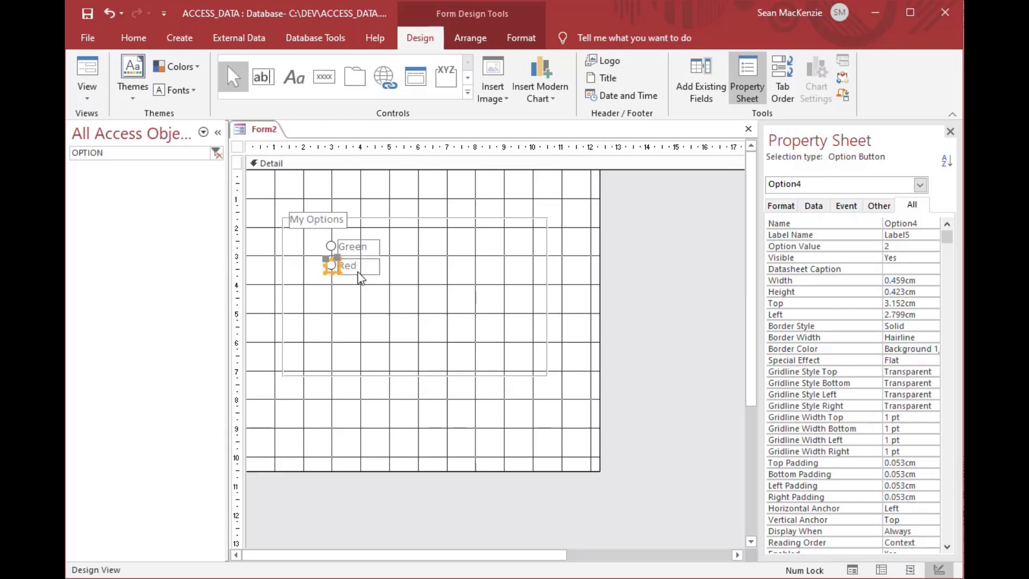
pyautogui.doubleClick(907, 226)
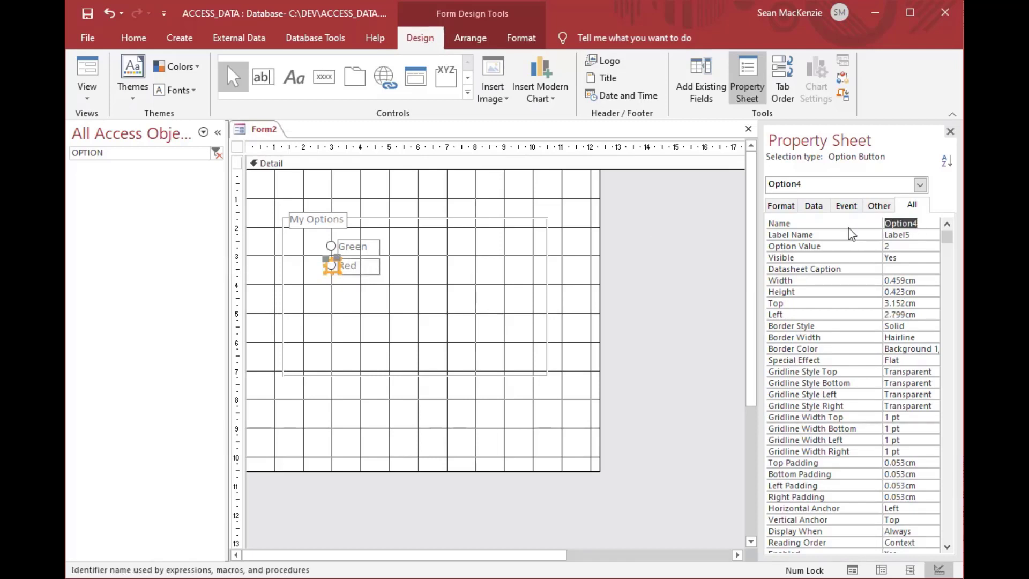
pyautogui.write('optRed')
pyautogui.click(364, 289)
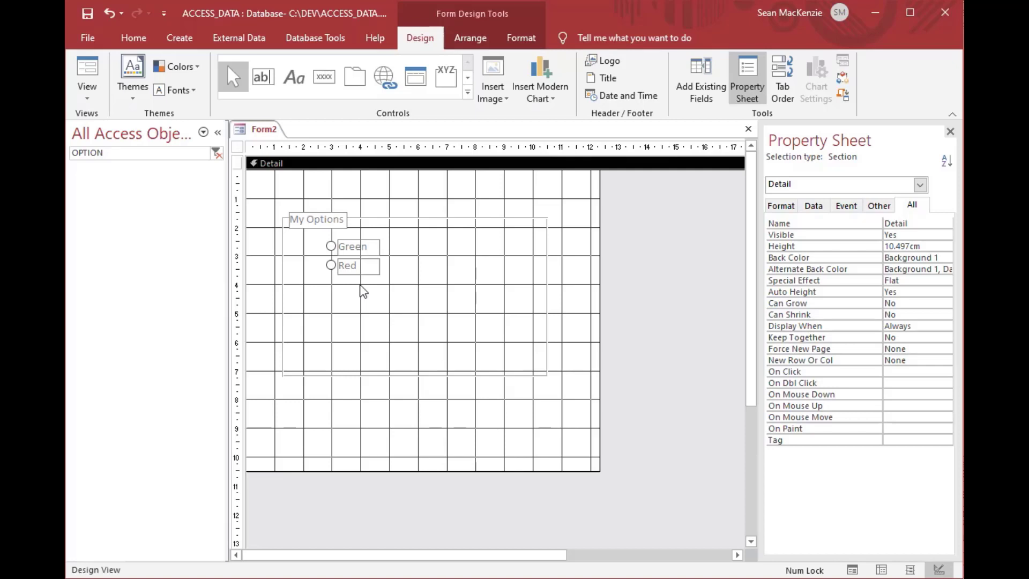
pyautogui.click(330, 266)
pyautogui.doubleClick(900, 246)
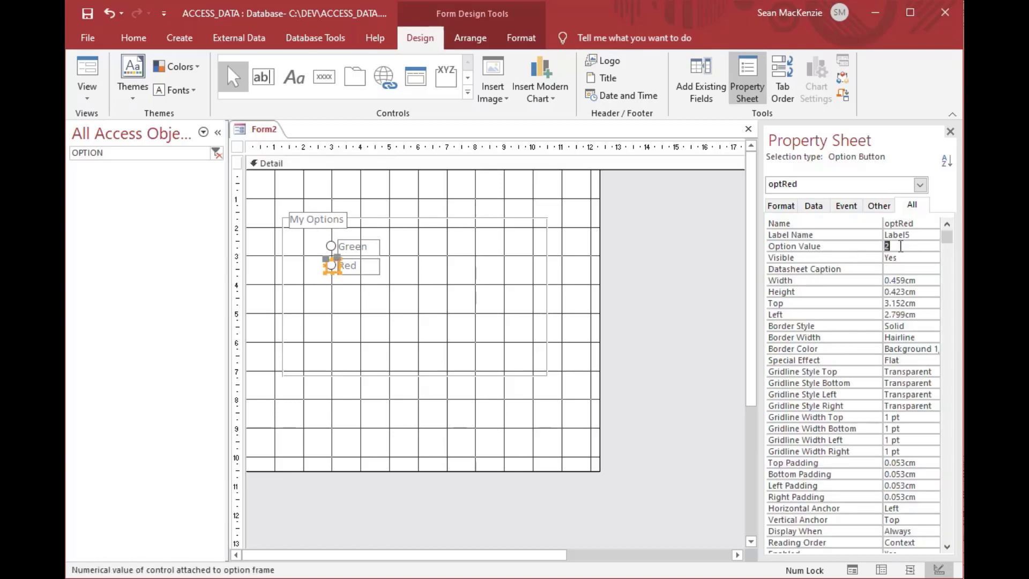
pyautogui.click(413, 294)
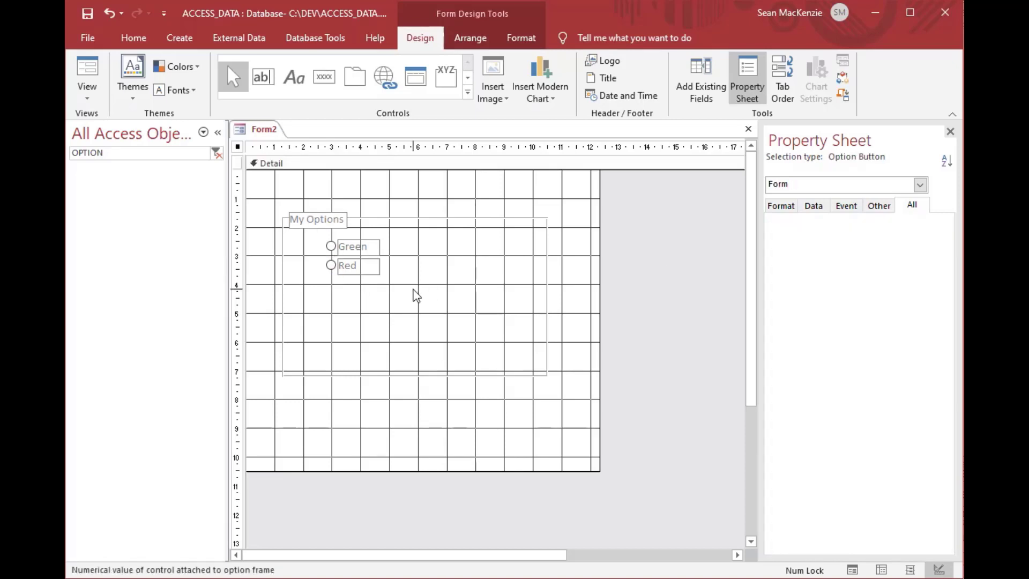
# Add a third option button inside the My Options frame below Red, about 3.1 cm from the left and 3.9 cm from the top
pyautogui.click(292, 82)
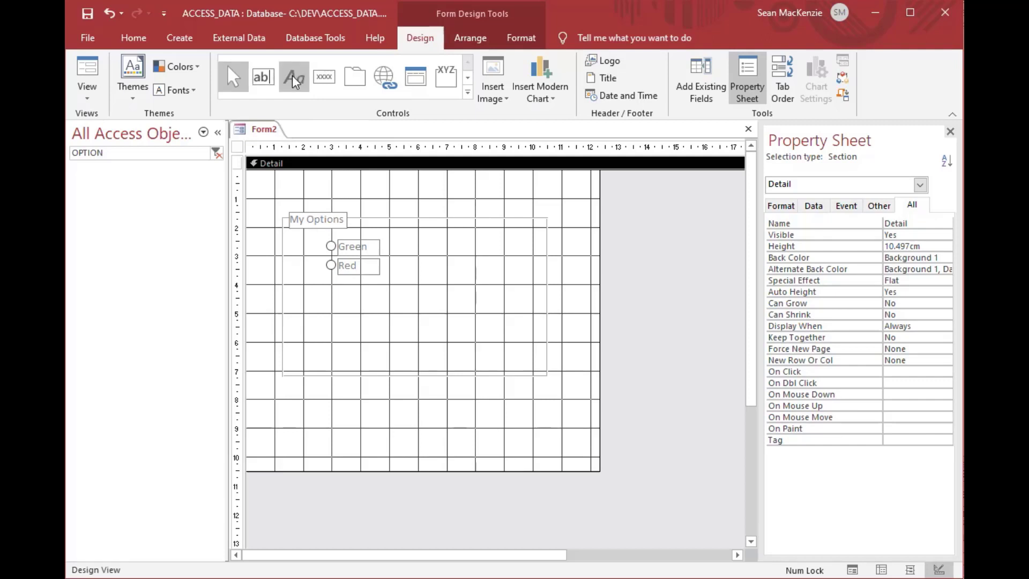
pyautogui.click(267, 82)
pyautogui.click(465, 78)
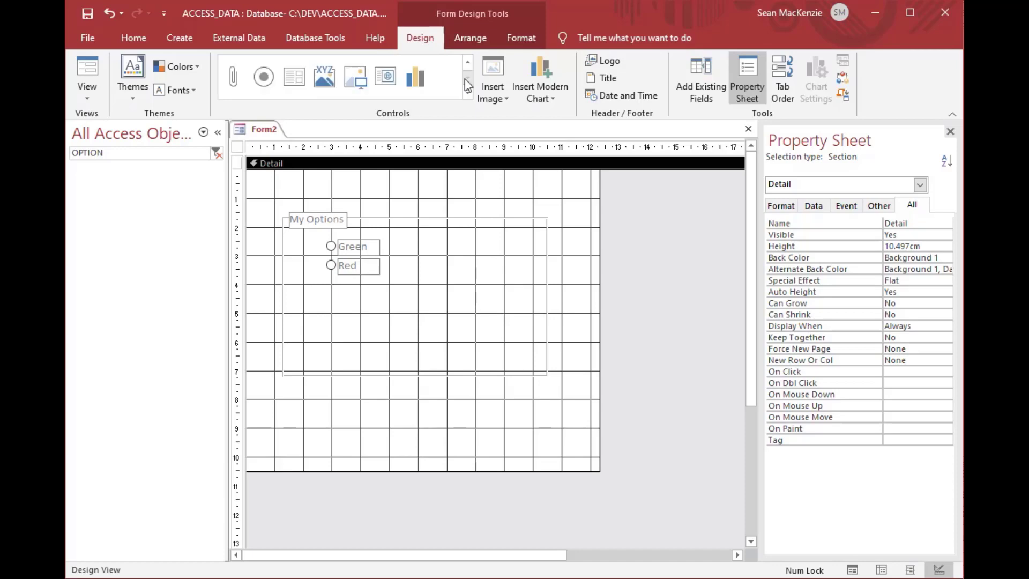
pyautogui.click(263, 77)
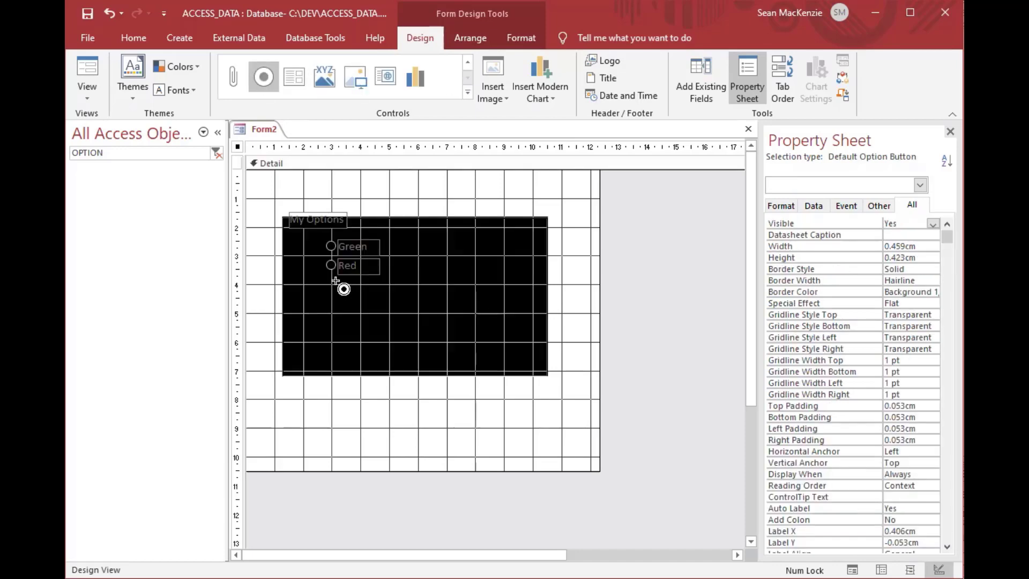
pyautogui.click(335, 279)
# Change the caption of the third option button's label to Yellow
pyautogui.click(382, 288)
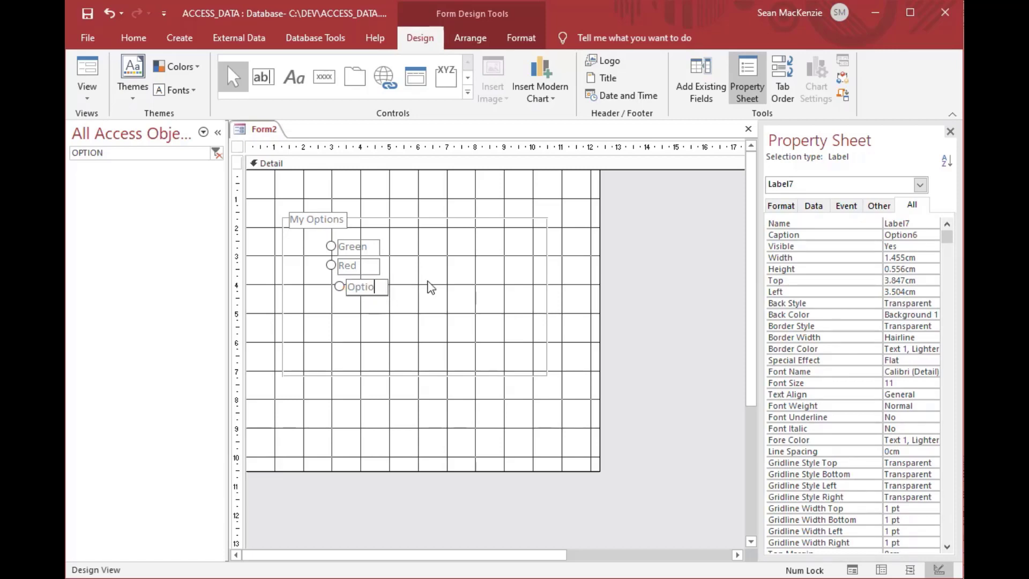
pyautogui.press('BackSpace')
pyautogui.press('BackSpace')
pyautogui.press('BackSpace')
pyautogui.press('BackSpace')
pyautogui.press('BackSpace')
pyautogui.write('Yellow')
pyautogui.click(428, 286)
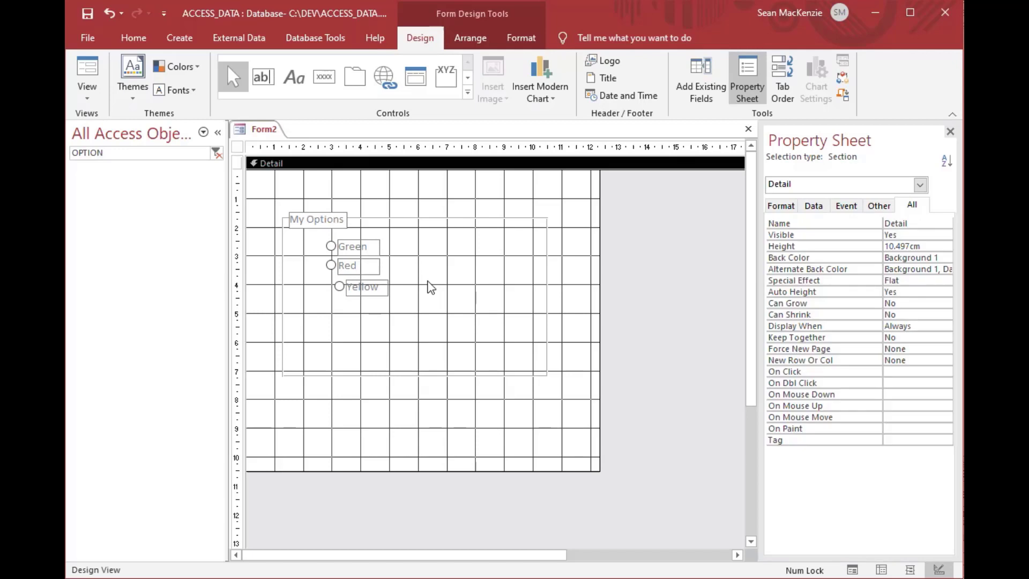
# Rename the option button beside the Yellow label as optYellow
pyautogui.click(340, 286)
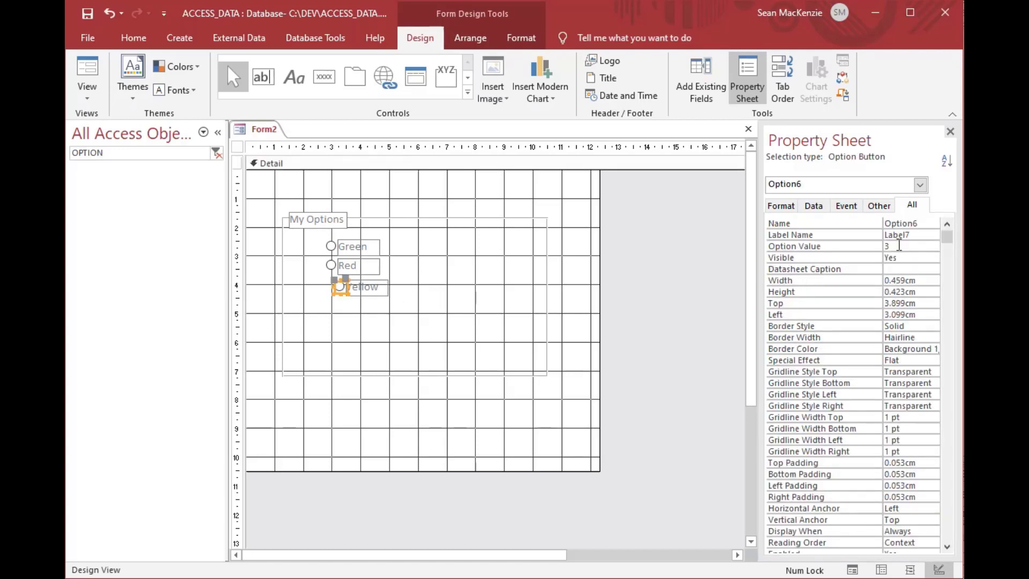
pyautogui.click(869, 247)
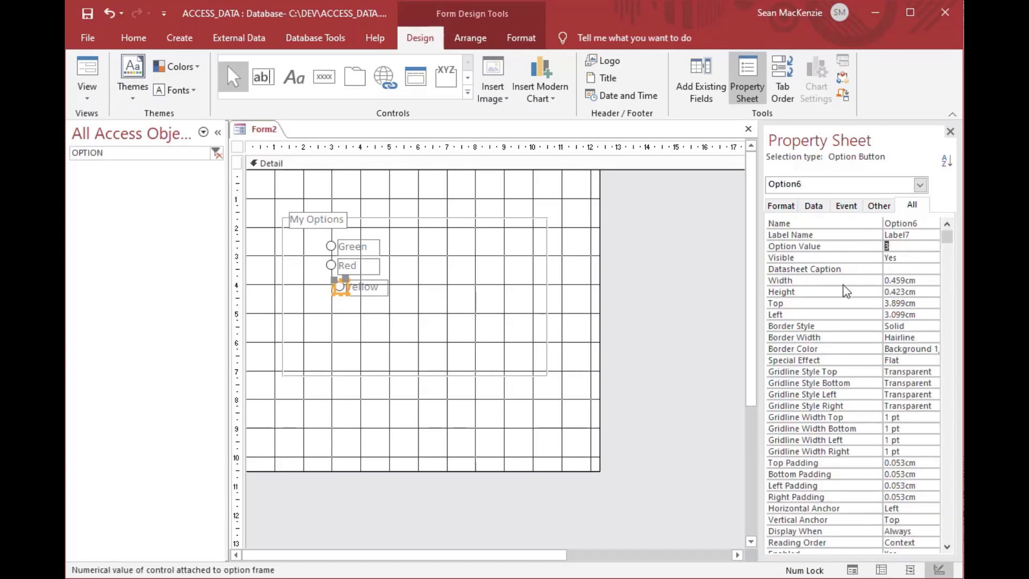
pyautogui.click(865, 224)
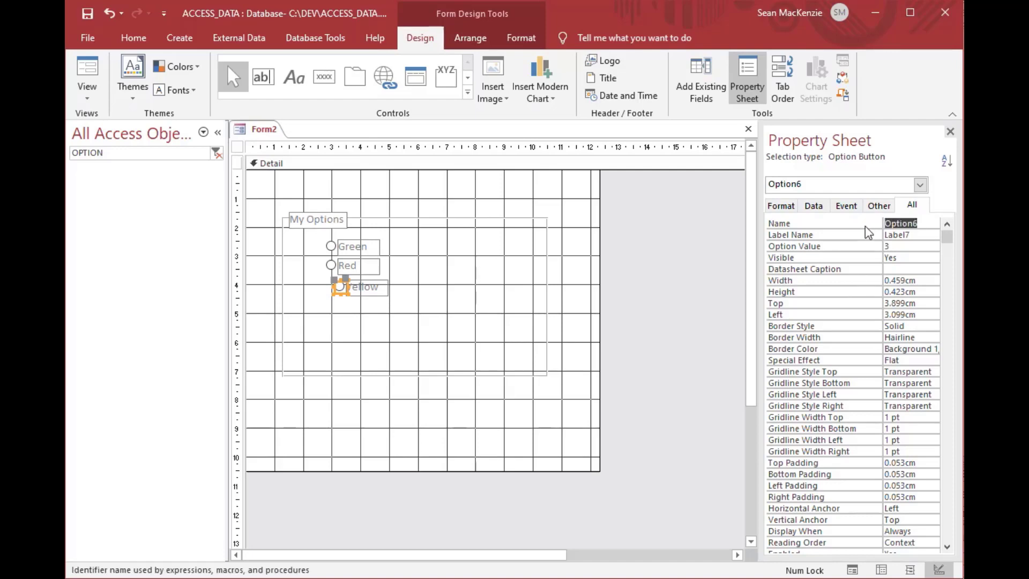
pyautogui.write('otp')
pyautogui.press('BackSpace')
pyautogui.press('BackSpace')
pyautogui.write('ptY')
# Align optYellow under Red, about 2.8 cm from the left and 3.85 cm from the top, and check the three buttons' option values
pyautogui.click(381, 320)
pyautogui.moveTo(341, 287); pyautogui.dragTo(333, 286)
pyautogui.click(395, 289)
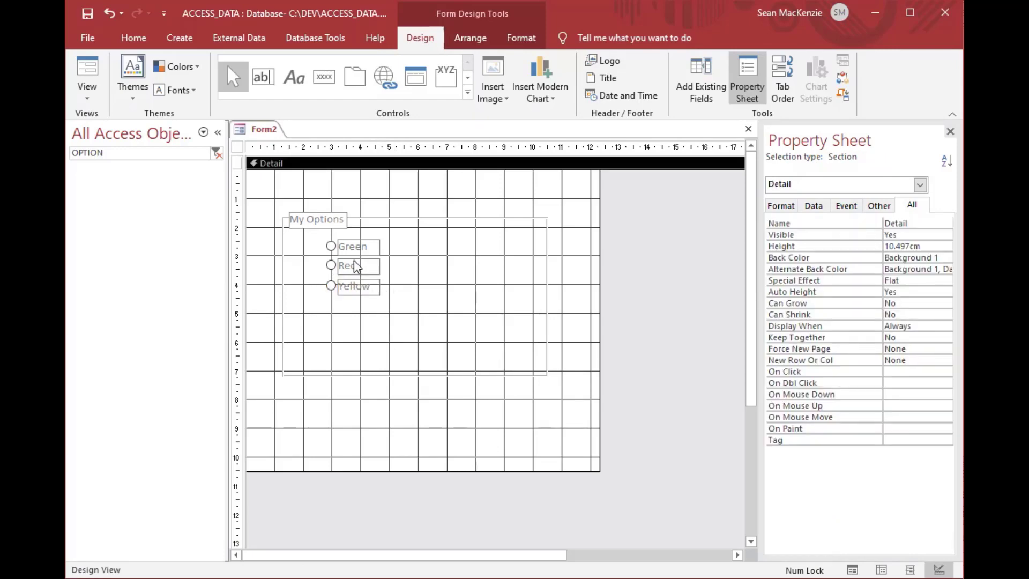
pyautogui.click(331, 246)
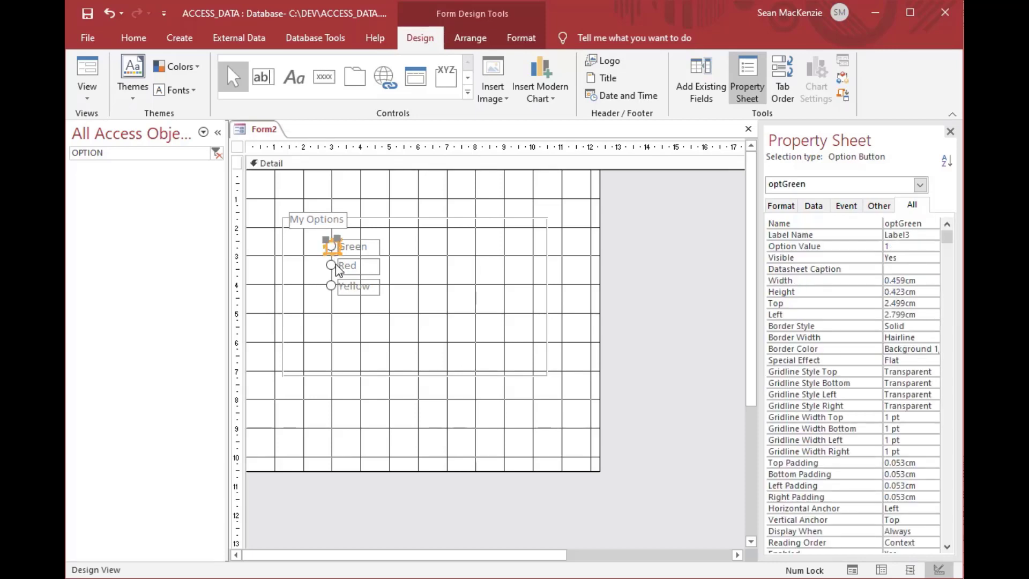
pyautogui.click(333, 266)
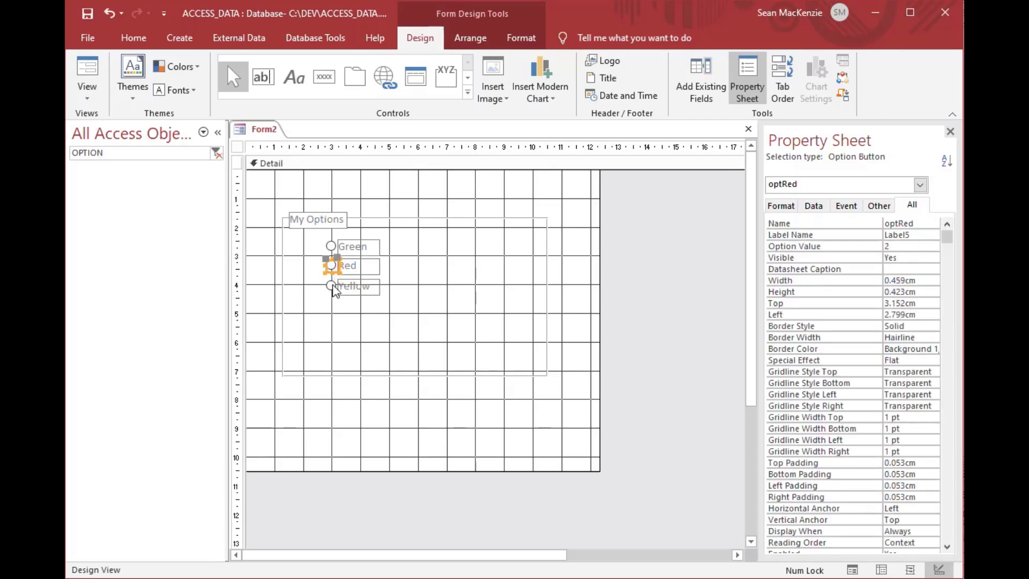
pyautogui.click(332, 286)
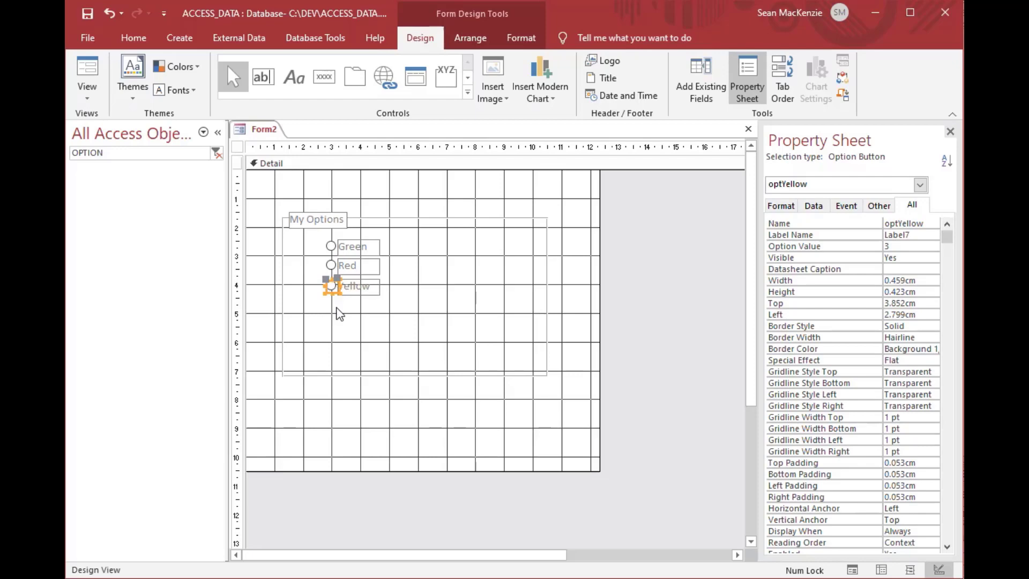
pyautogui.click(362, 310)
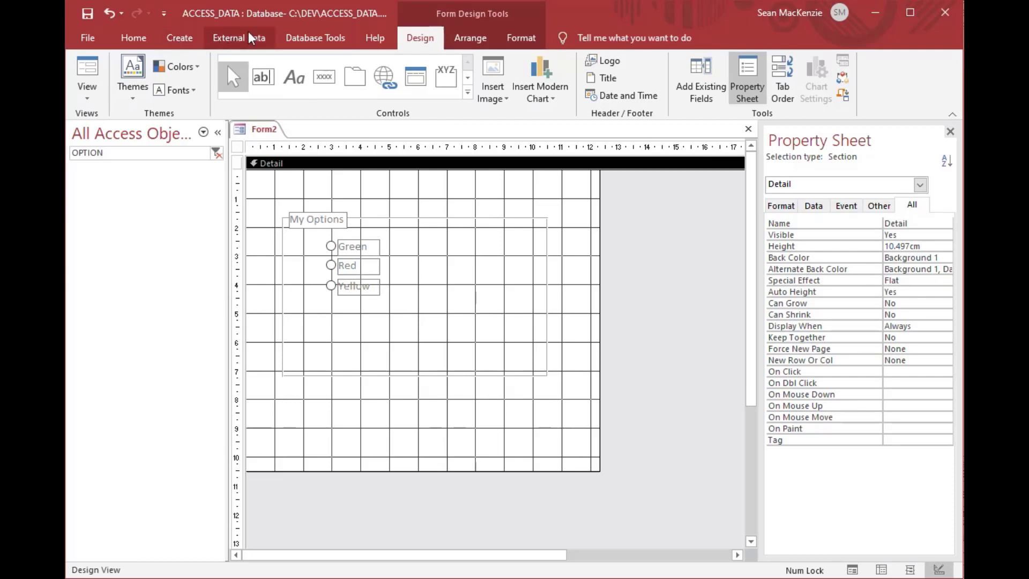
# Add a fourth option button inside the frame below Yellow, about 3.2 cm from the left and 4.6 cm from the top
pyautogui.click(467, 81)
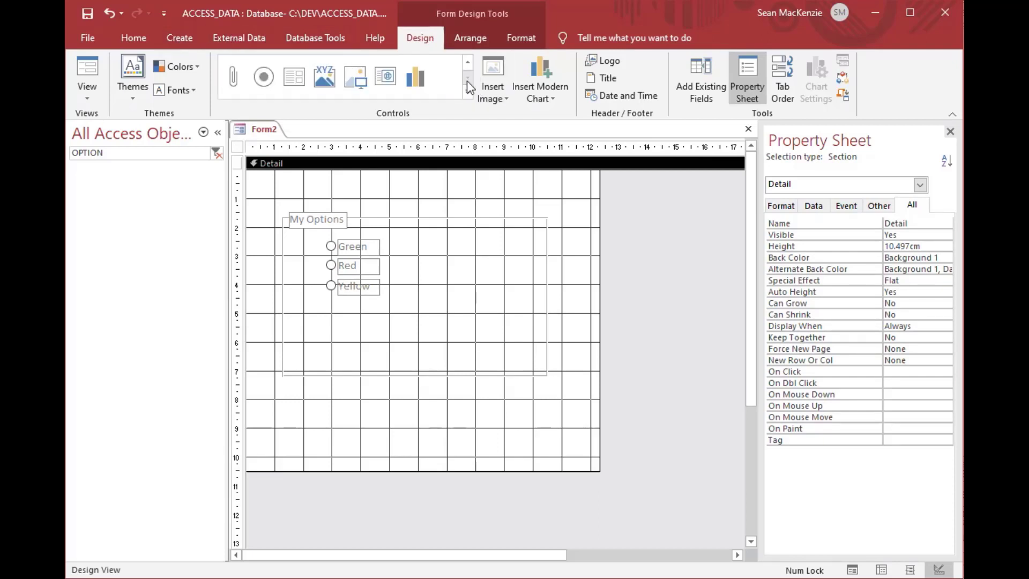
pyautogui.click(264, 76)
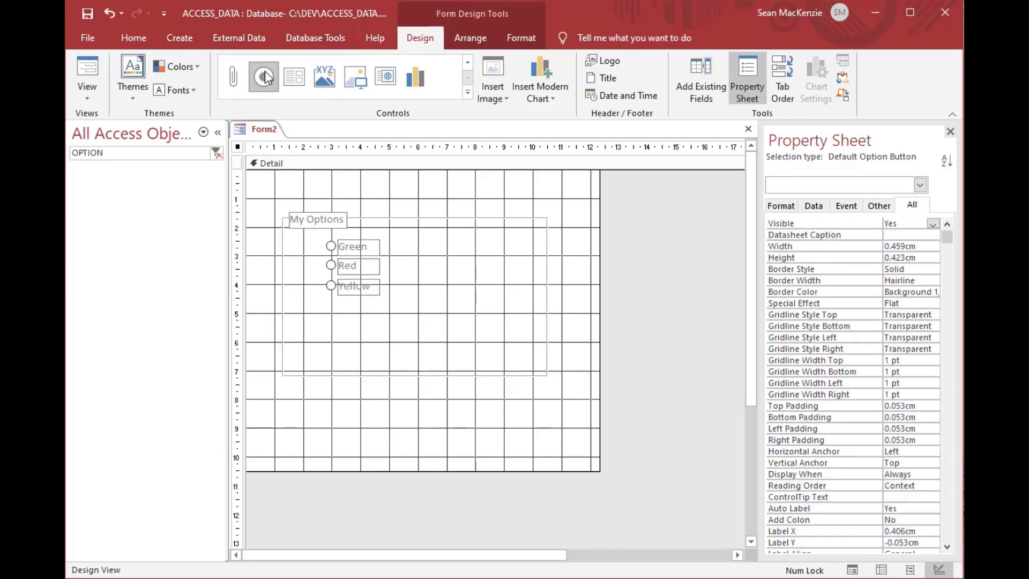
pyautogui.click(339, 302)
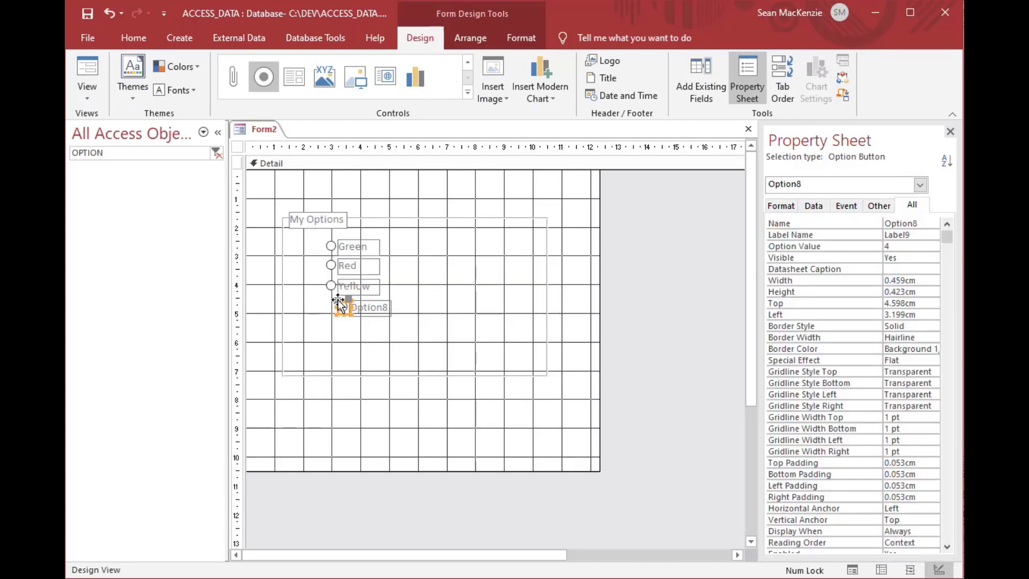
# Change the caption of the fourth option button's label to Blue
pyautogui.click(383, 308)
pyautogui.click(384, 308)
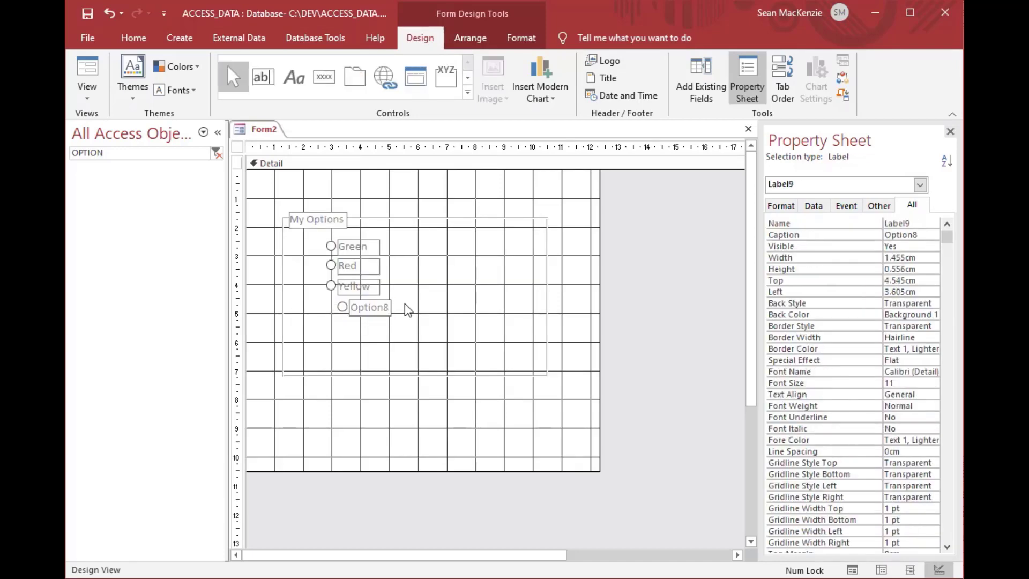
pyautogui.press('BackSpace')
pyautogui.press('BackSpace')
pyautogui.press('BackSpace')
pyautogui.press('BackSpace')
pyautogui.press('BackSpace')
pyautogui.press('BackSpace')
pyautogui.press('BackSpace')
pyautogui.write('Blue')
# Align the Blue option button under Yellow, about 2.8 cm from the left and 4.55 cm from the top
pyautogui.click(343, 306)
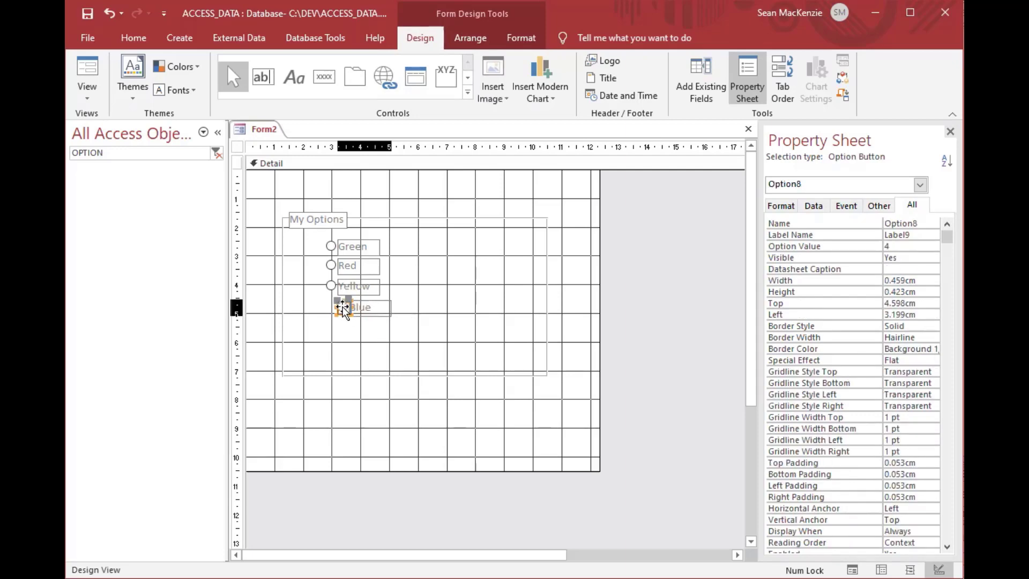
pyautogui.moveTo(343, 310)
pyautogui.mouseDown()
pyautogui.moveTo(333, 305)
pyautogui.moveTo(359, 306)
pyautogui.mouseUp()
pyautogui.click(418, 316)
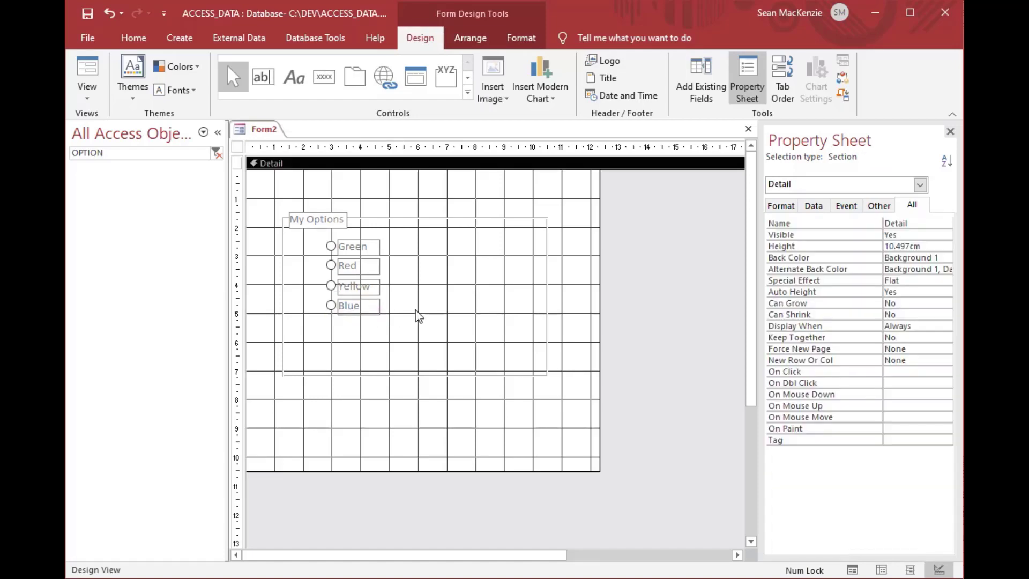
# Rename the Blue option button as optBlue and check its option value
pyautogui.click(332, 304)
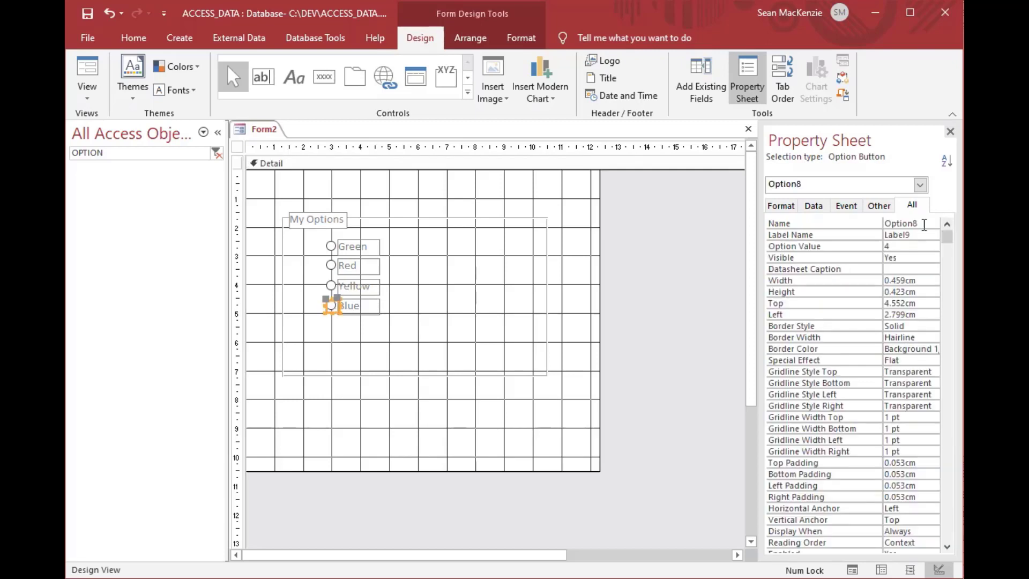
pyautogui.click(838, 225)
pyautogui.write('op')
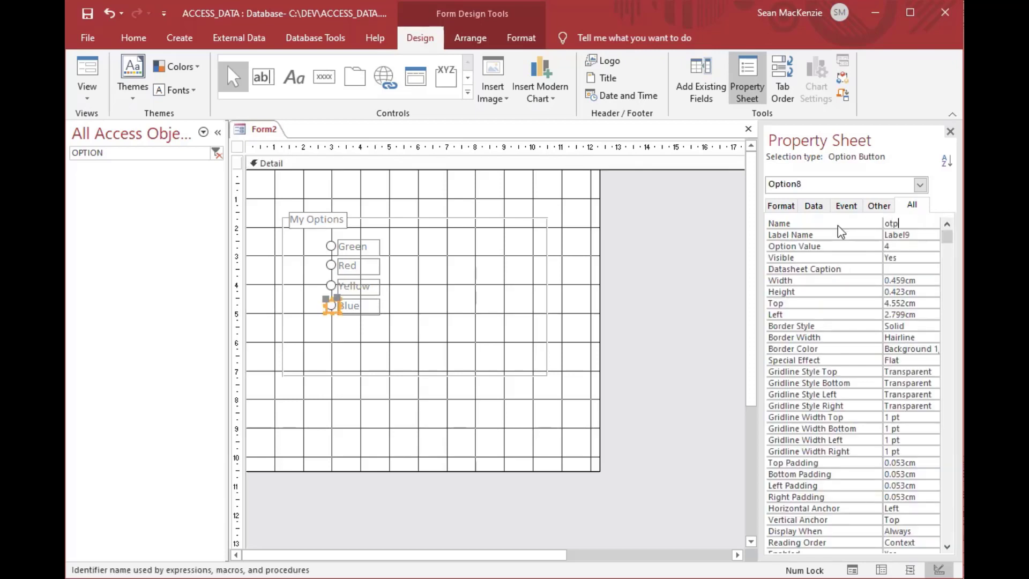
pyautogui.write('tBlue')
pyautogui.click(898, 246)
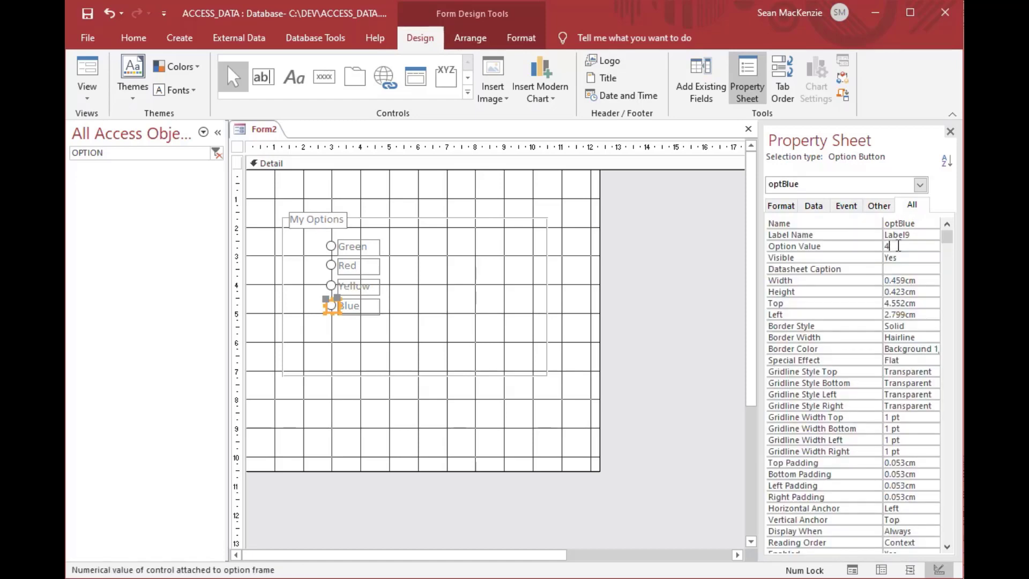
pyautogui.moveTo(898, 246); pyautogui.dragTo(873, 244)
pyautogui.click(518, 351)
# Shrink the ogrpMain option group frame to about 5.6 cm wide and 4.4 cm high
pyautogui.click(544, 374)
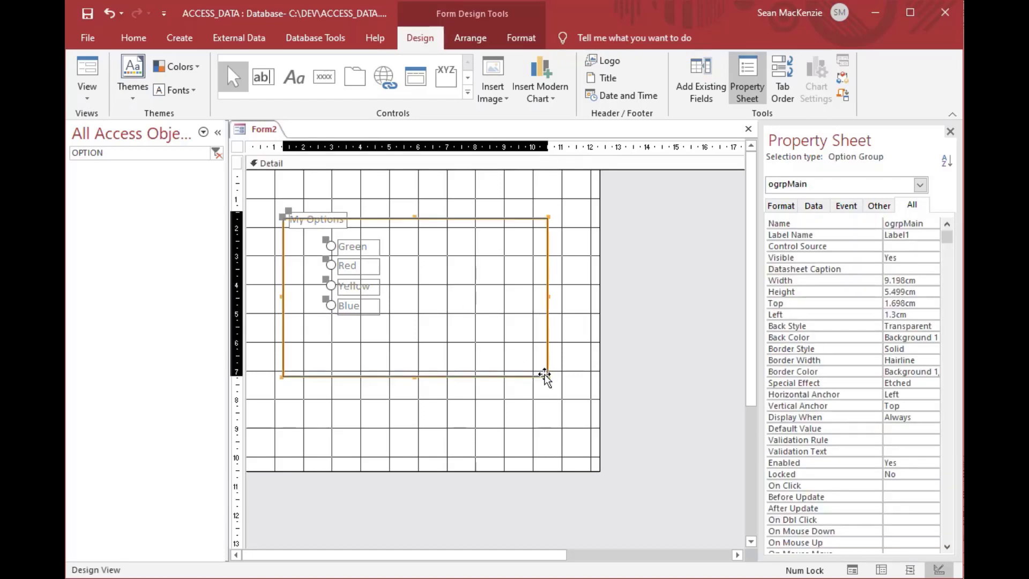
pyautogui.moveTo(545, 374); pyautogui.dragTo(445, 345)
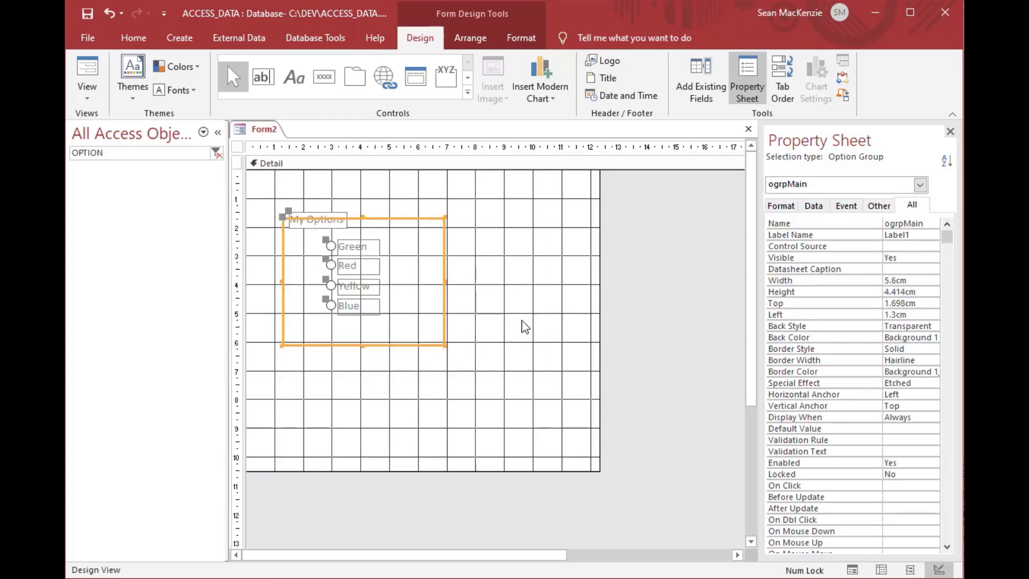
pyautogui.click(525, 327)
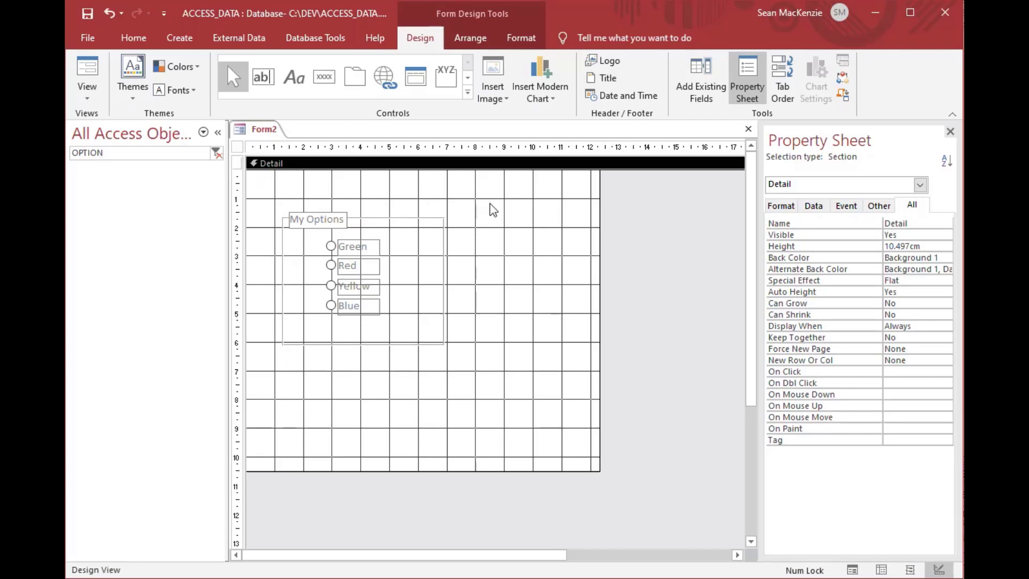
# Save the form as OPTION_FORM
pyautogui.hotkey('ctrl', 's')
pyautogui.press('capslock')
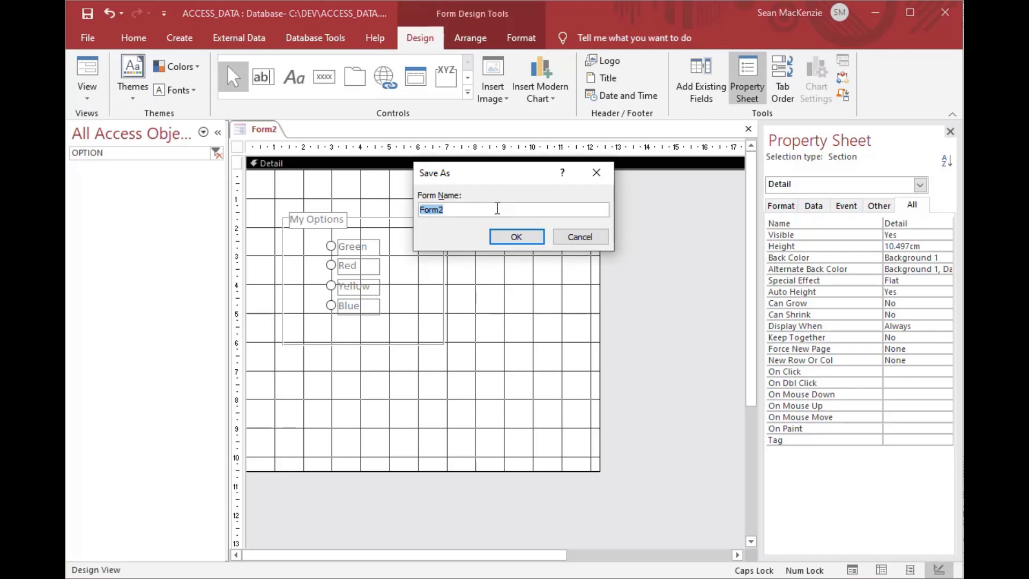
pyautogui.write('OPTION_FORM')
pyautogui.press('Return')
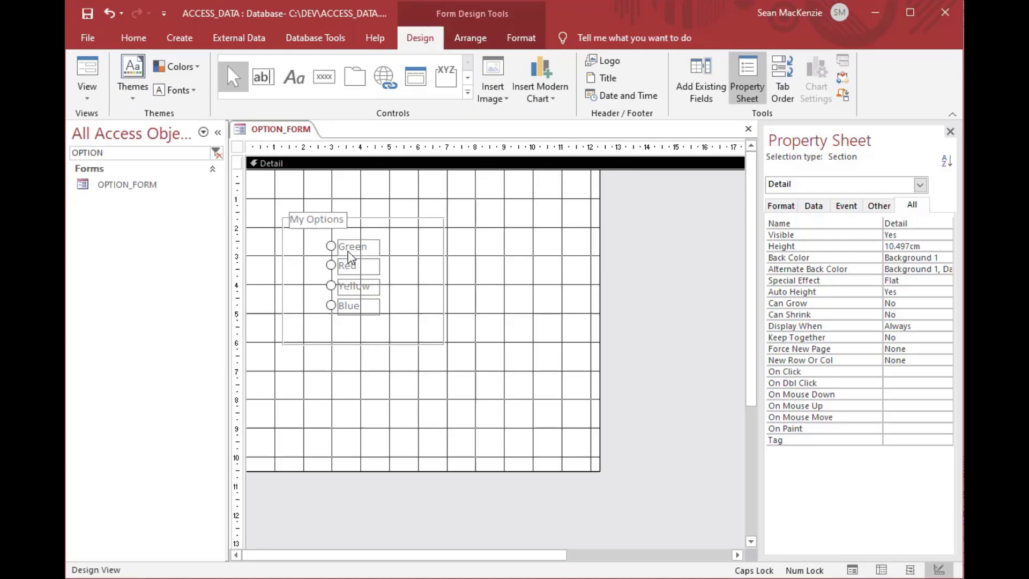
# Add a text box under the option group, about 3.3 cm from the left and 6.8 cm from the top, and caption its label Value
pyautogui.click(264, 79)
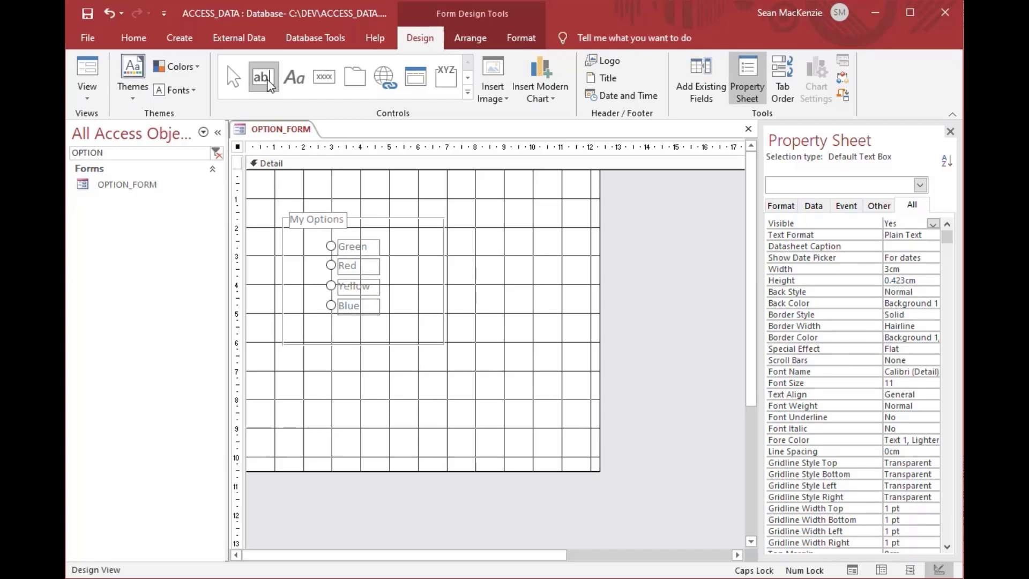
pyautogui.click(339, 364)
pyautogui.click(279, 374)
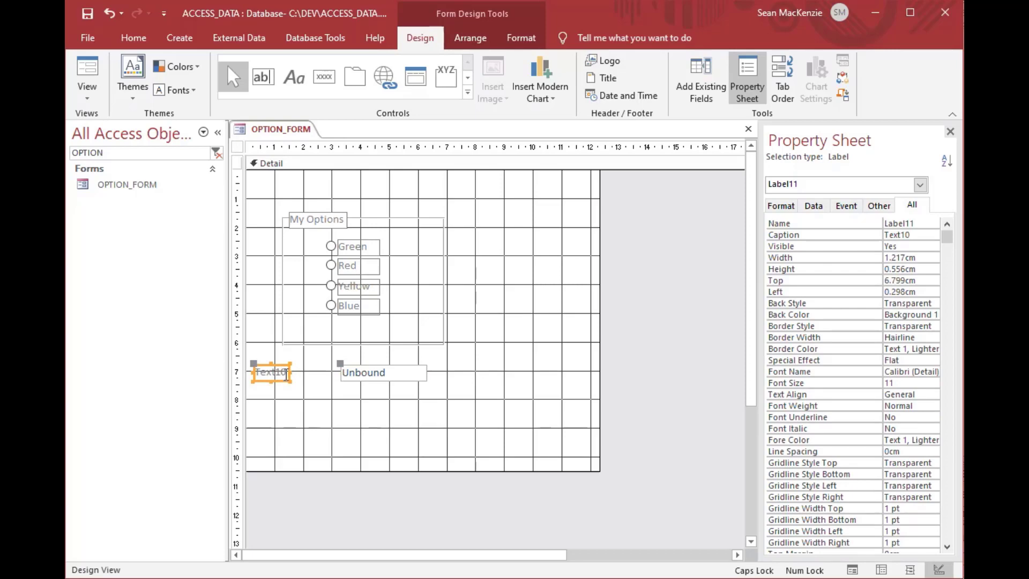
pyautogui.click(312, 371)
pyautogui.press('BackSpace')
pyautogui.press('BackSpace')
pyautogui.press('BackSpace')
pyautogui.press('BackSpace')
pyautogui.press('BackSpace')
pyautogui.write('vALUE')
pyautogui.press('BackSpace')
pyautogui.press('BackSpace')
pyautogui.press('BackSpace')
pyautogui.press('BackSpace')
pyautogui.press('BackSpace')
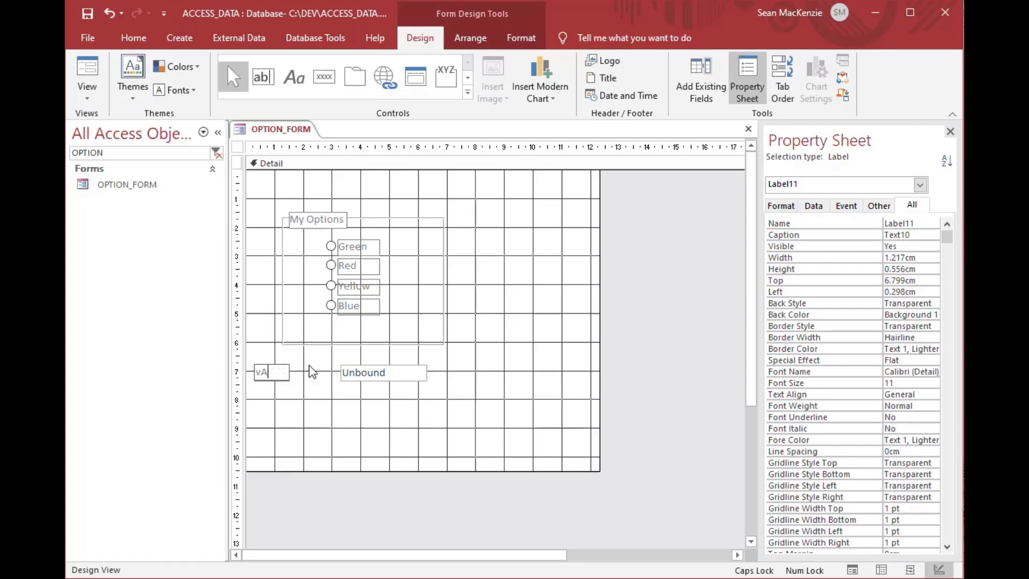
pyautogui.press('capslock')
pyautogui.write('Value')
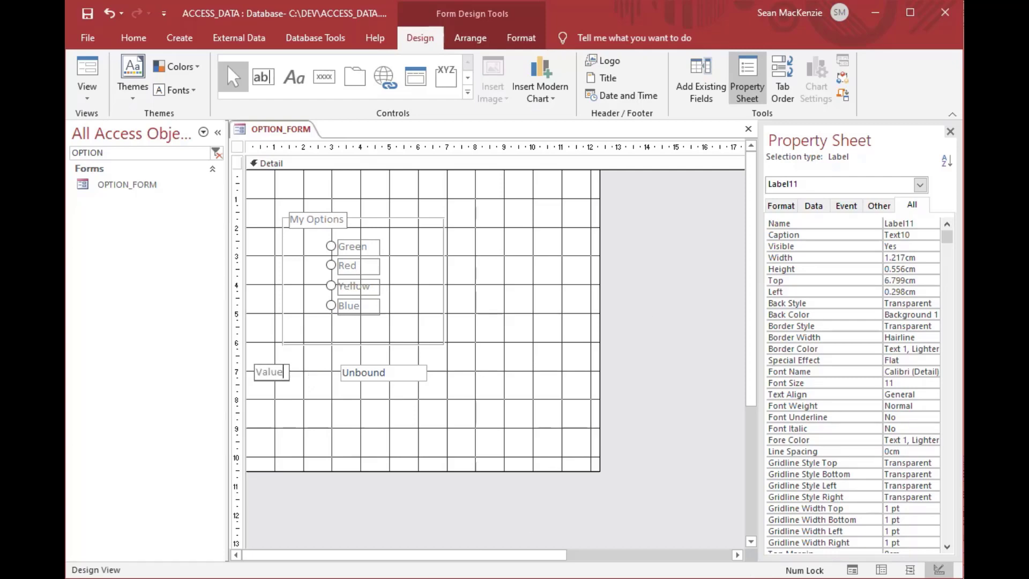
pyautogui.click(385, 407)
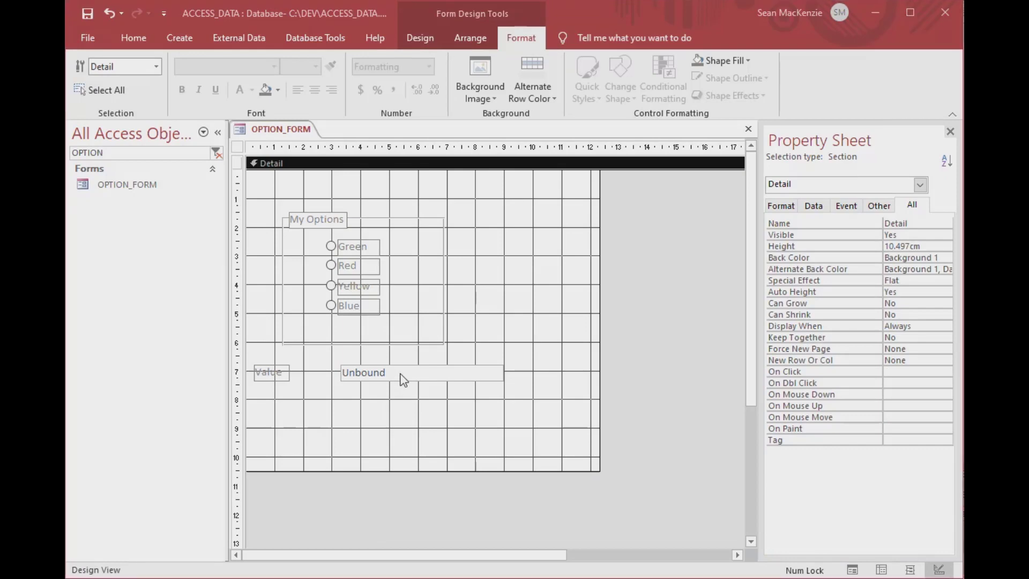
# Set the Value text box's expression to =Forms!OPTION_FORM!ogrpMain
pyautogui.click(401, 375)
pyautogui.click(382, 376)
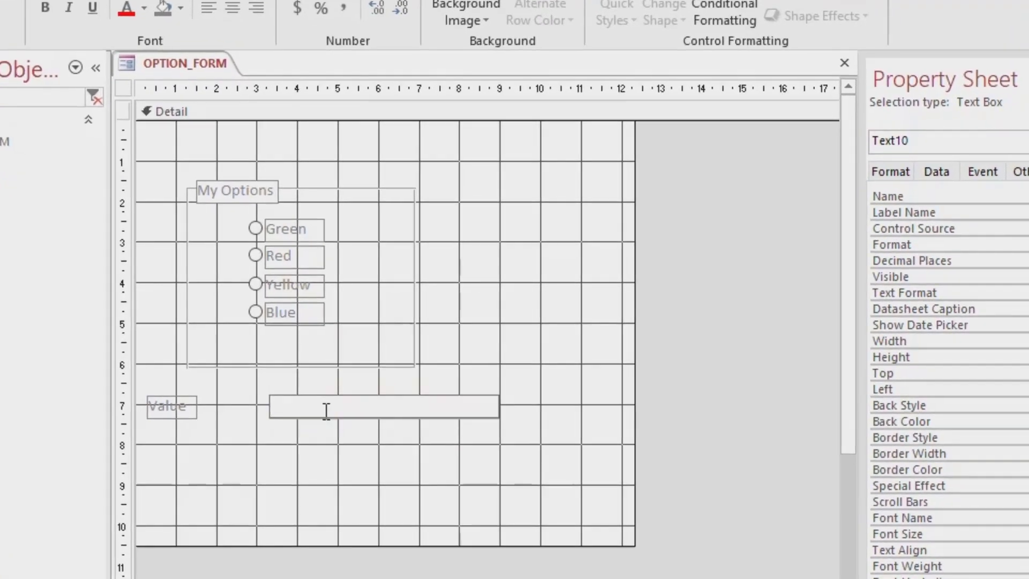
pyautogui.write('=Forms!')
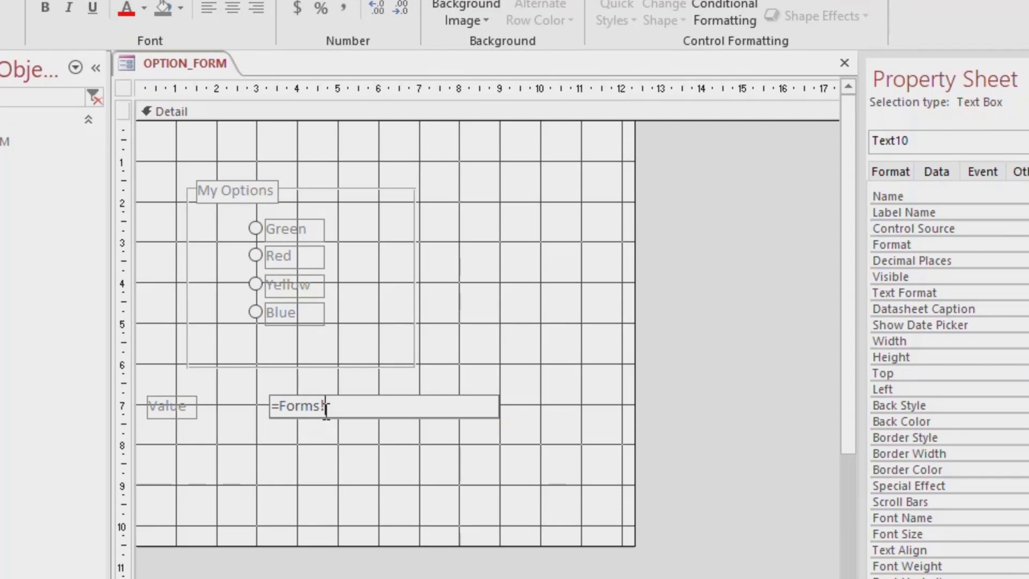
pyautogui.write('OPTION_FORM')
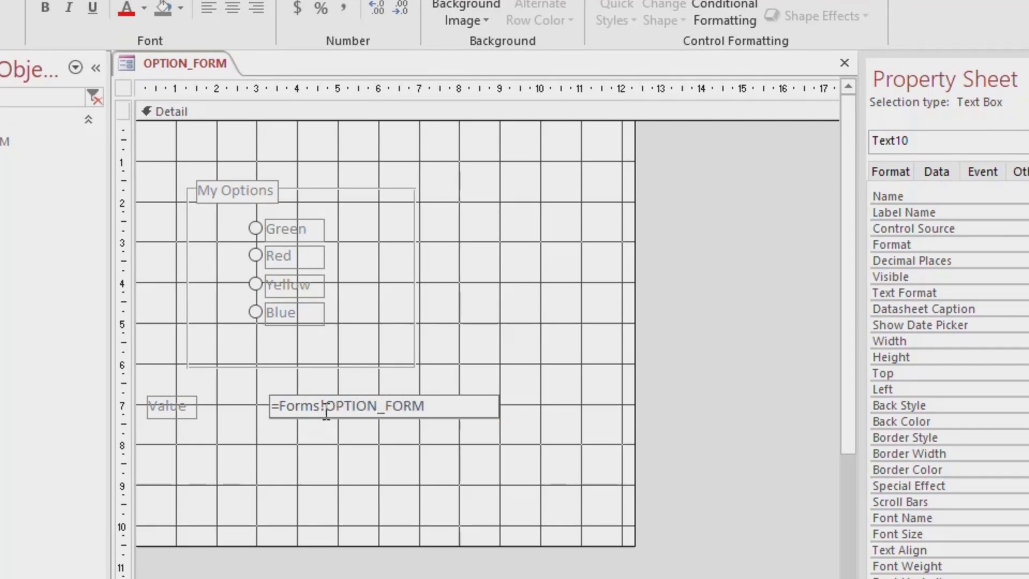
pyautogui.write('!ogrpMain')
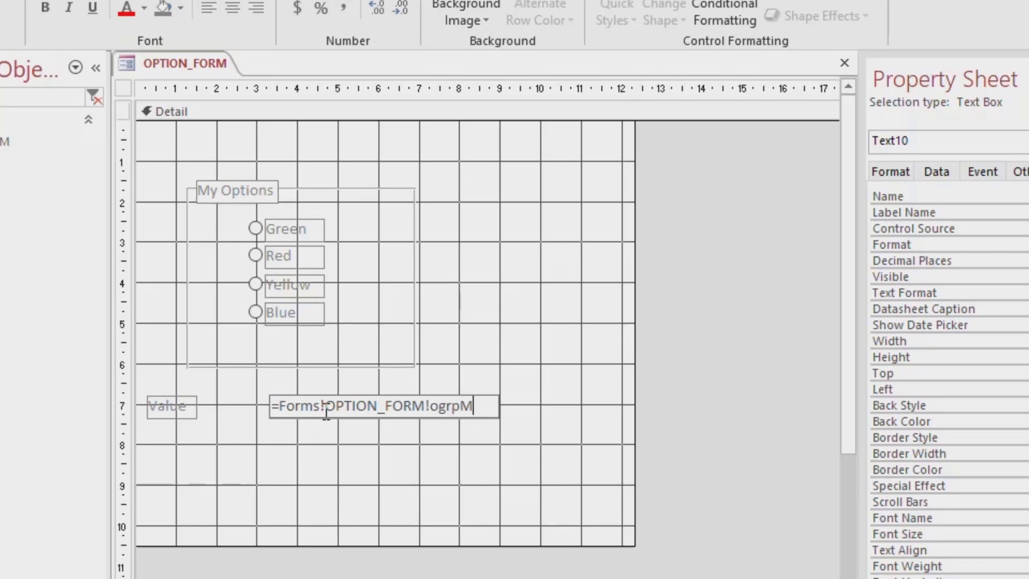
pyautogui.press('Tab')
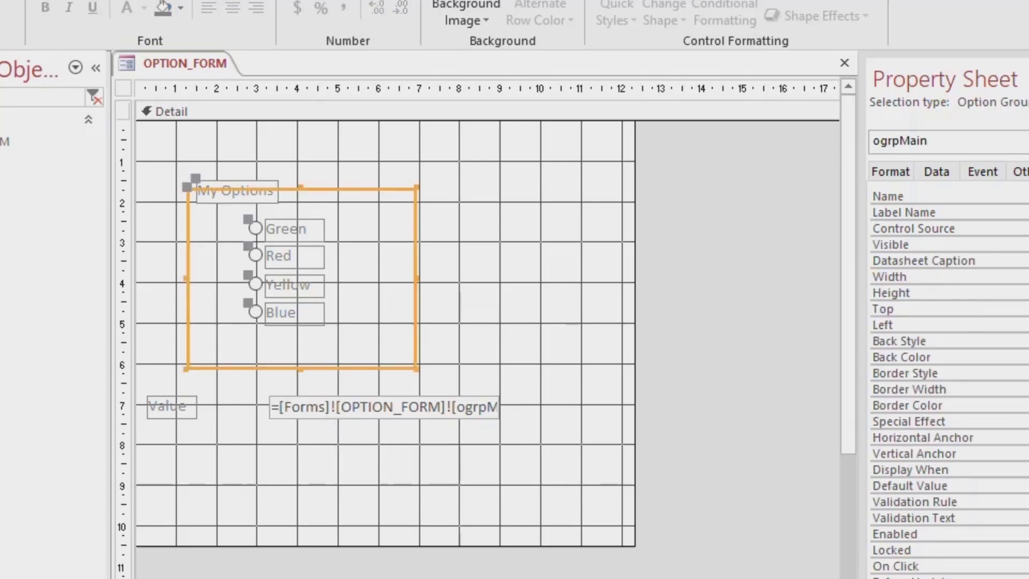
pyautogui.click(242, 428)
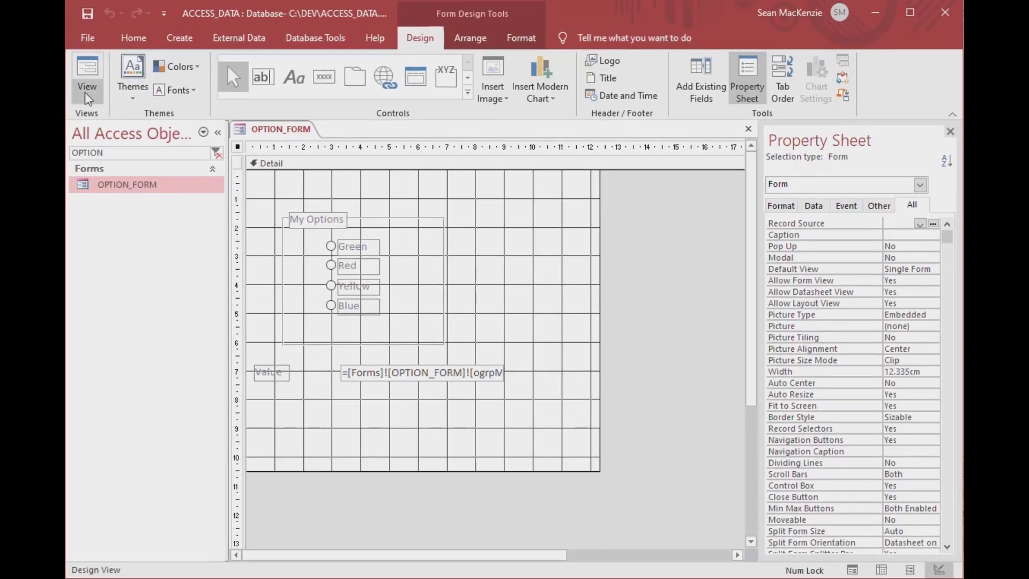
# Show the form in Form View and select Green, Red, Yellow and Blue in turn to check the Value text box
pyautogui.click(88, 97)
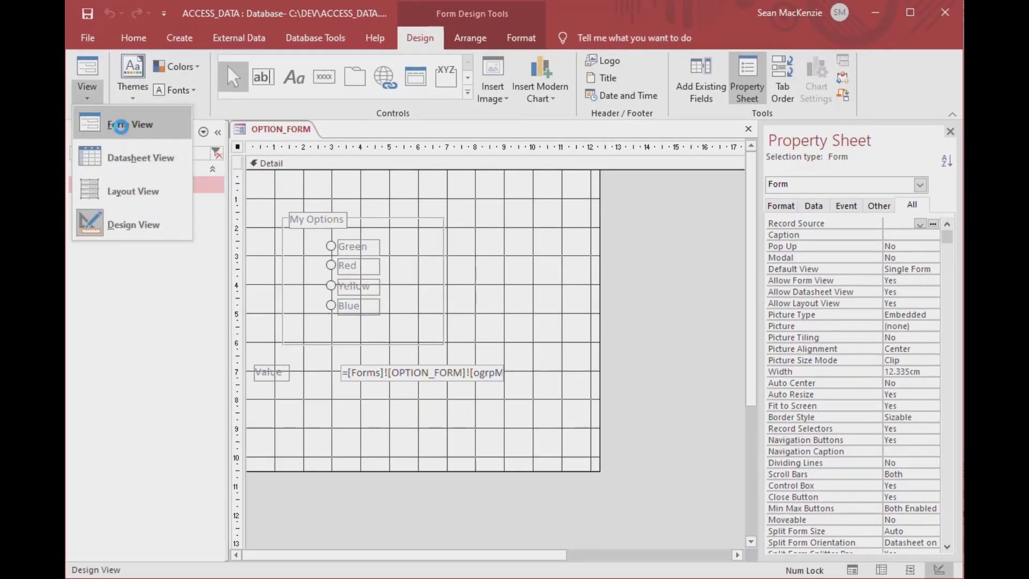
pyautogui.click(122, 124)
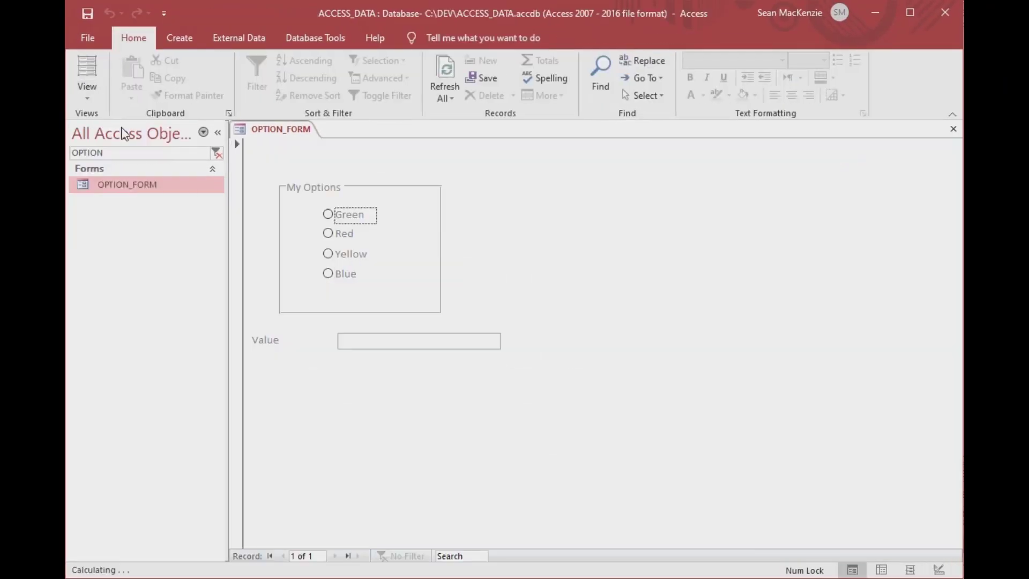
pyautogui.click(328, 215)
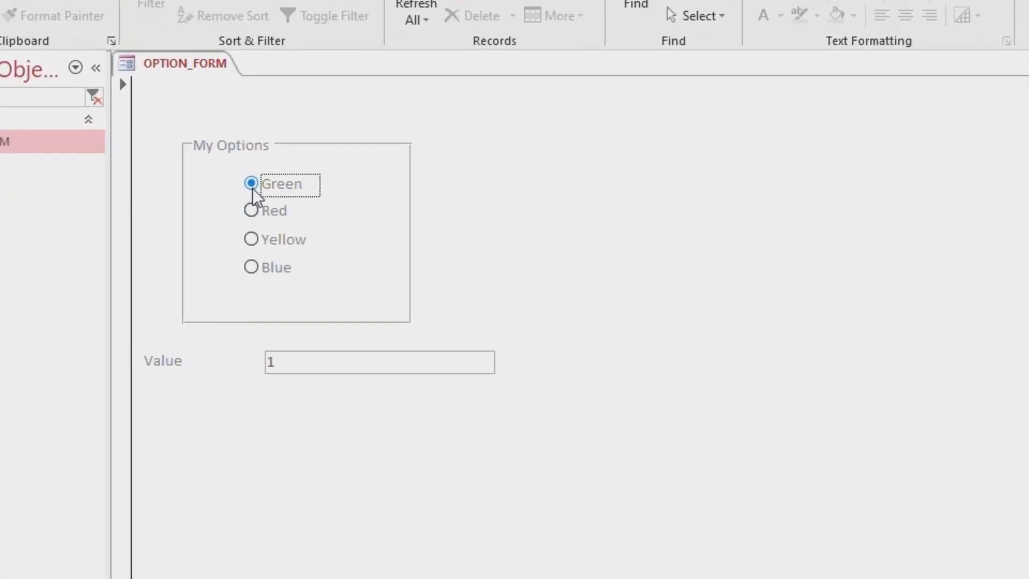
pyautogui.click(253, 210)
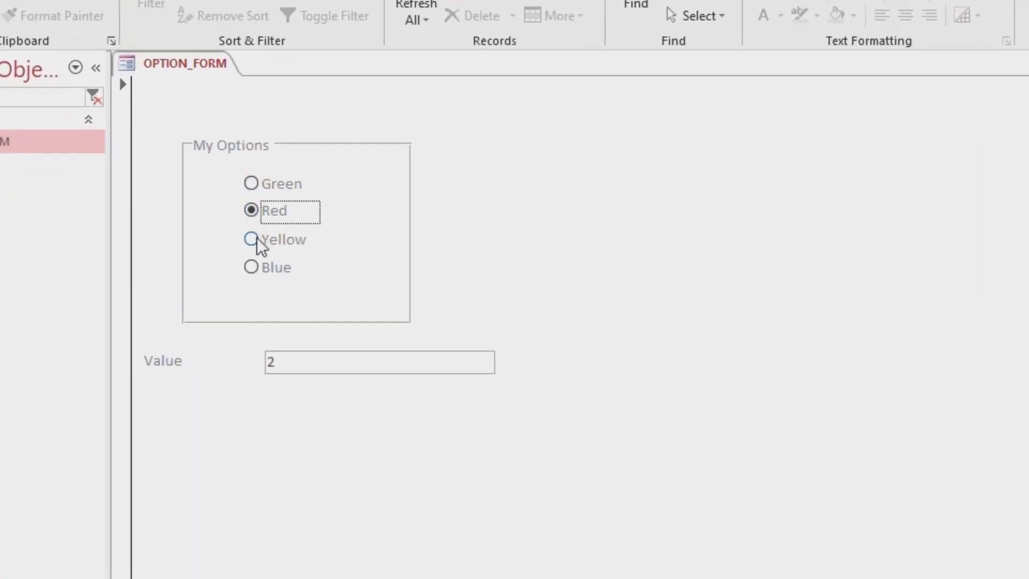
pyautogui.click(252, 239)
pyautogui.click(249, 267)
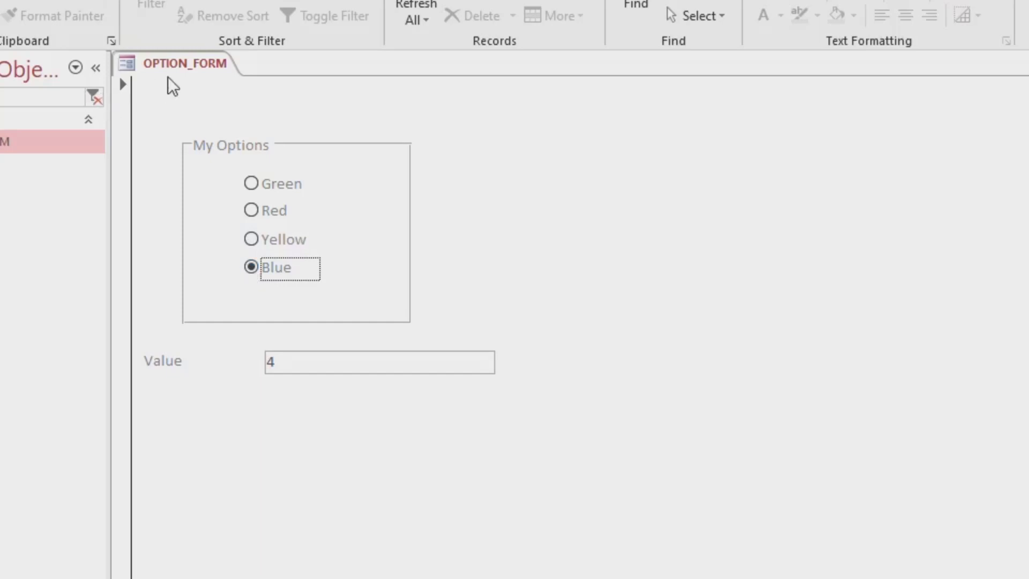
# Return OPTION_FORM to Design View and review the Value text box and the four option labels
pyautogui.rightClick(188, 63)
pyautogui.click(256, 209)
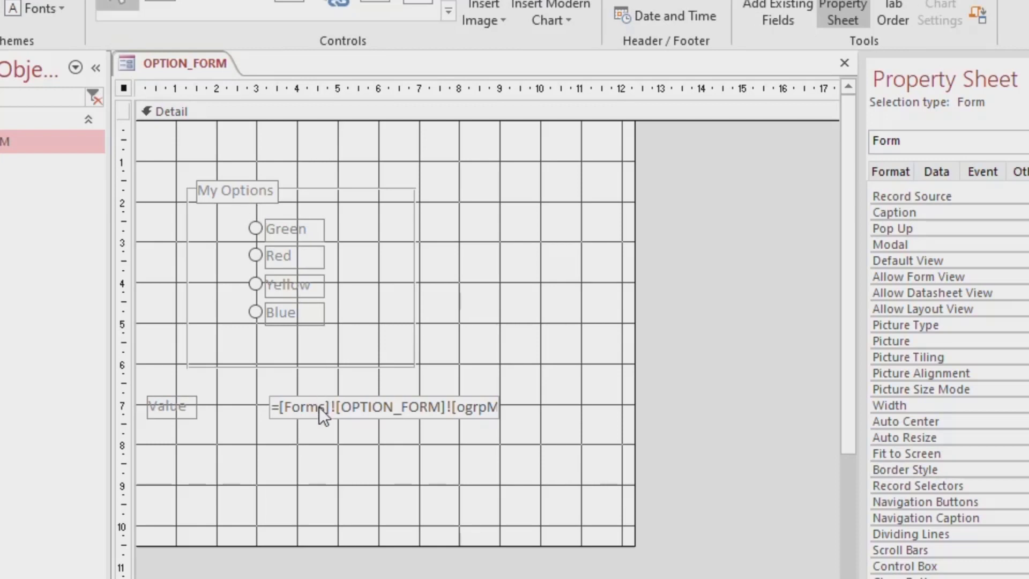
pyautogui.click(384, 409)
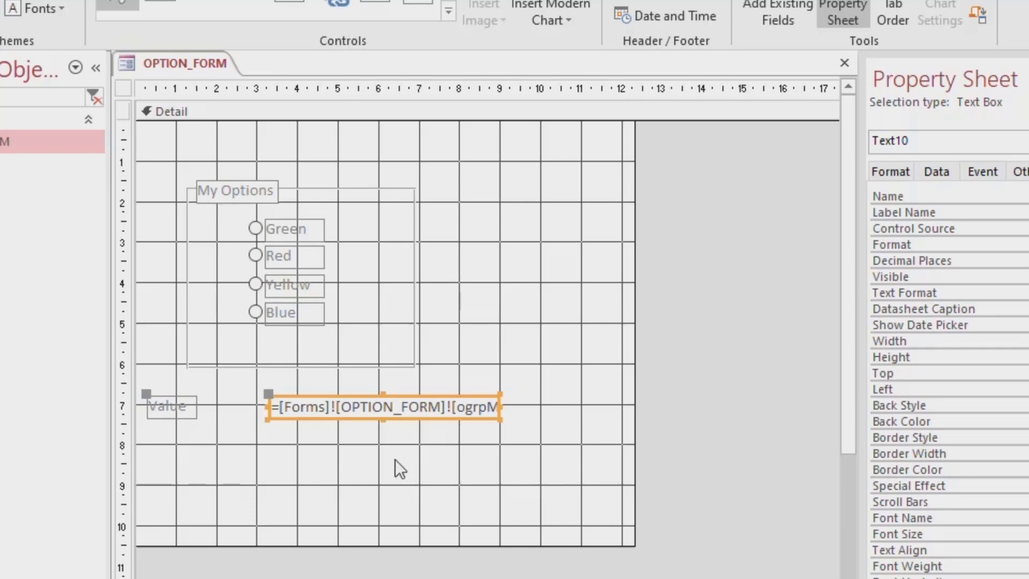
pyautogui.click(284, 233)
pyautogui.click(291, 254)
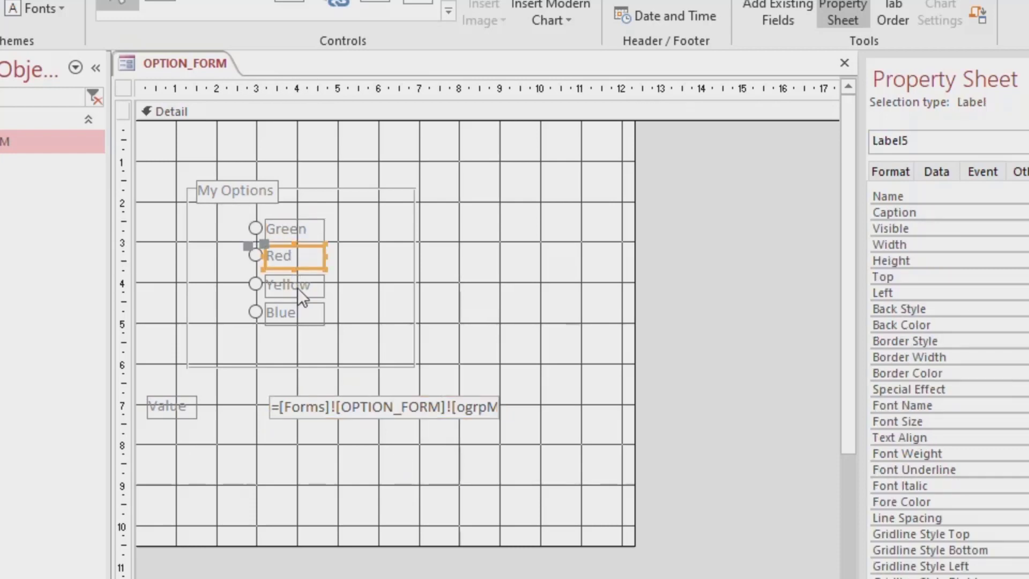
pyautogui.click(297, 286)
pyautogui.click(302, 317)
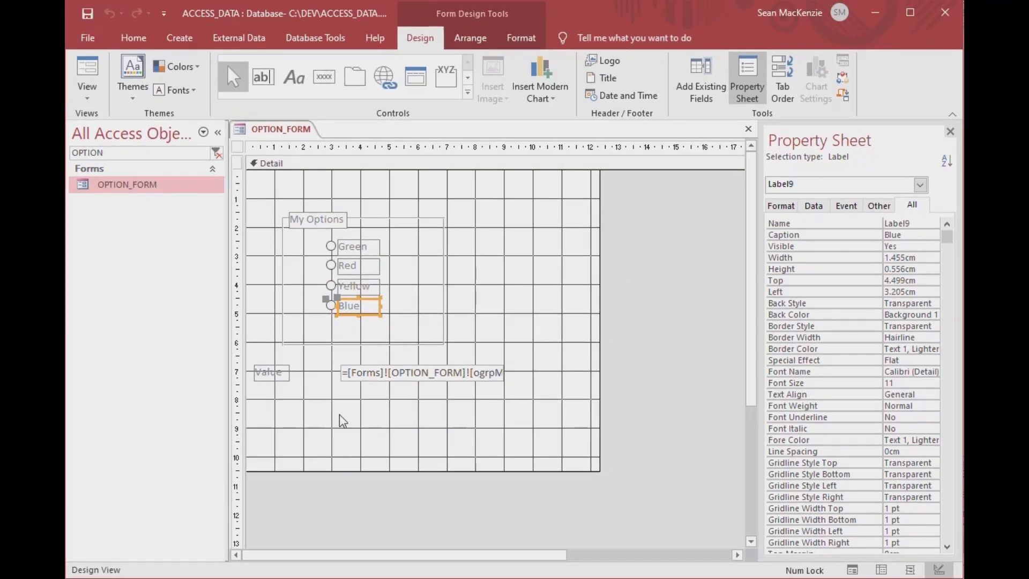
pyautogui.click(340, 415)
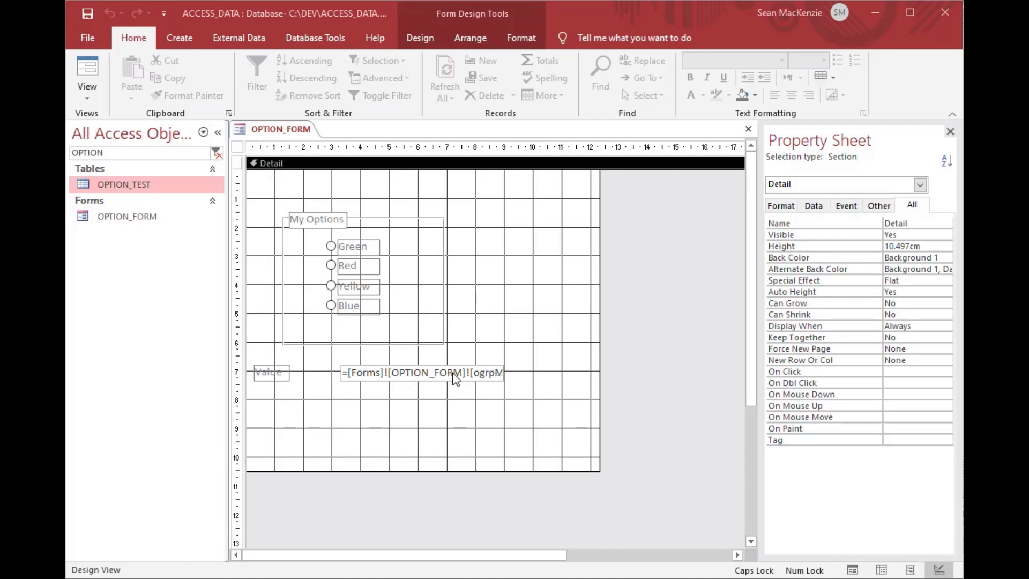
# Widen the Value text box to about 8.7 cm and copy its expression =[Forms]![OPTION_FORM]![ogrpMain]
pyautogui.click(485, 373)
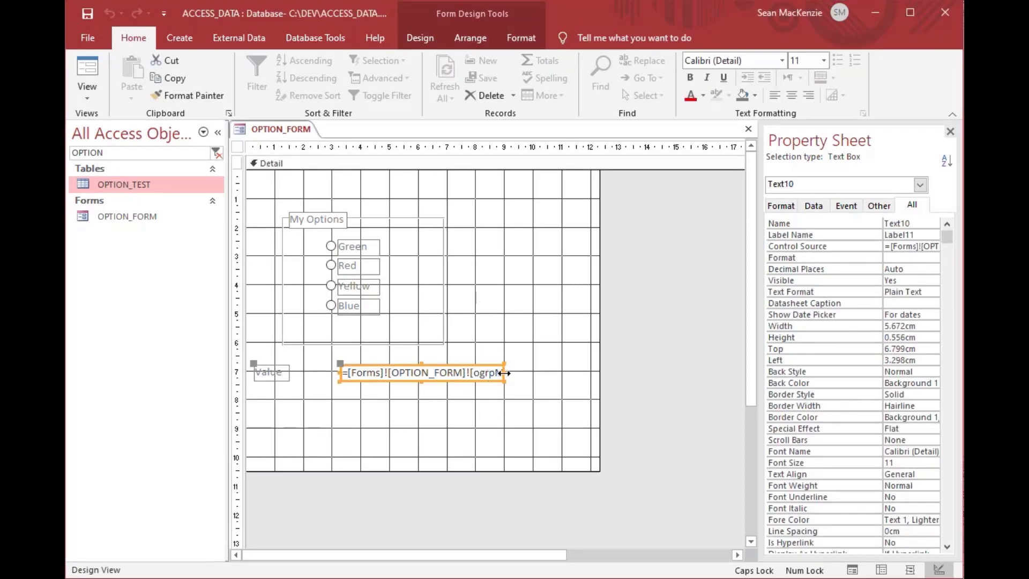
pyautogui.moveTo(502, 379); pyautogui.dragTo(588, 379)
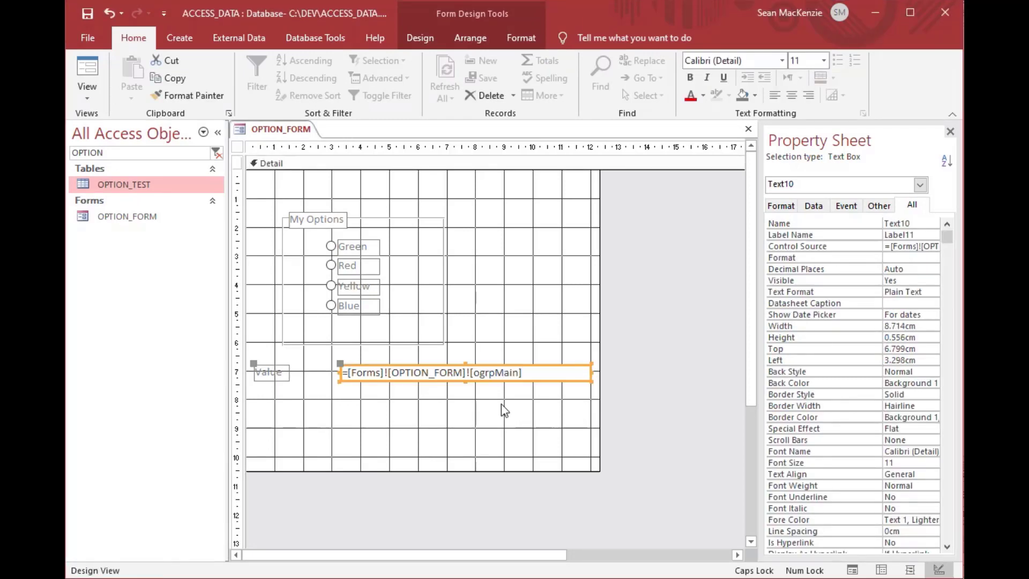
pyautogui.click(430, 397)
pyautogui.click(471, 378)
pyautogui.moveTo(527, 372); pyautogui.dragTo(334, 369)
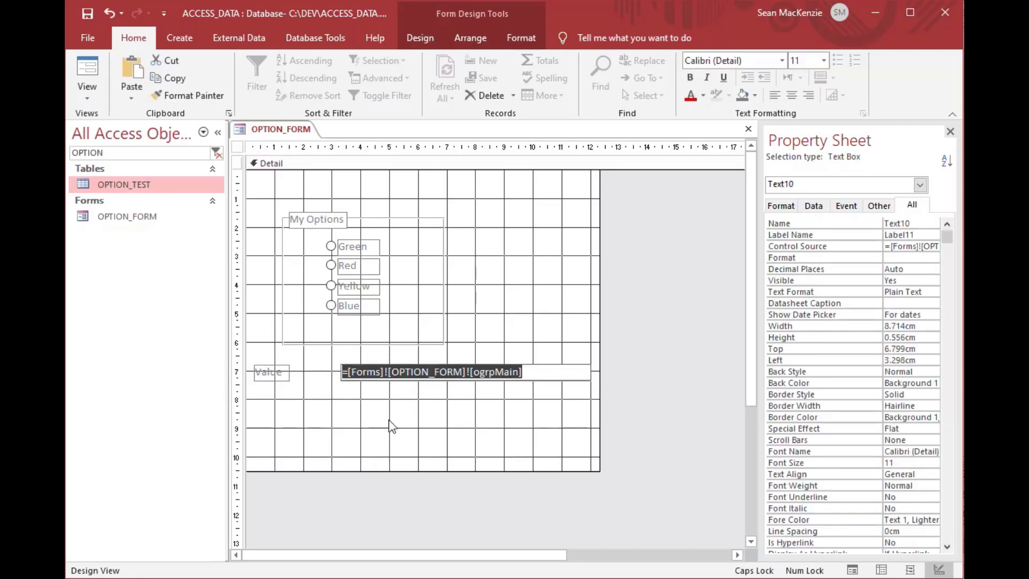
pyautogui.click(406, 391)
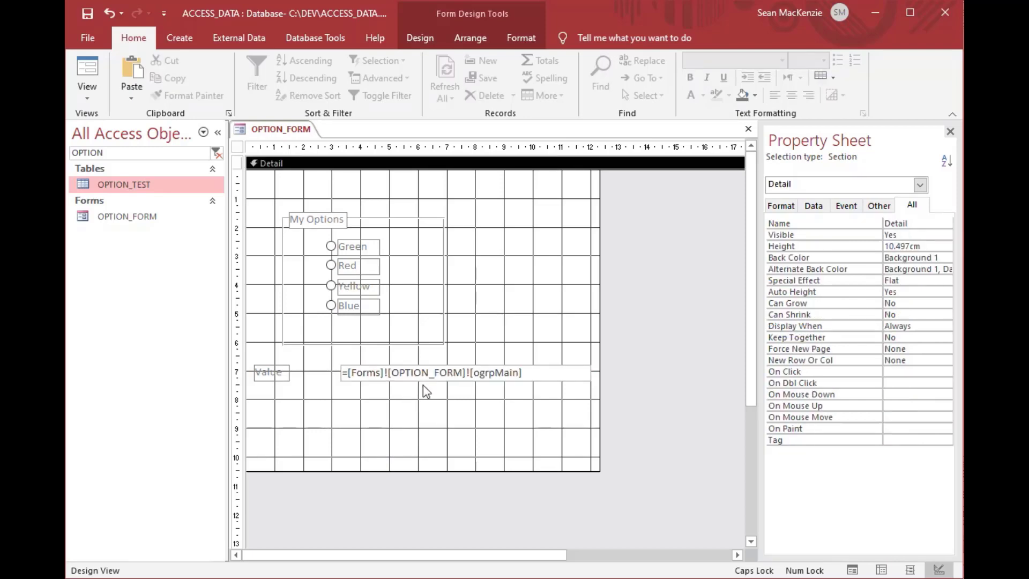
# Check the Value text box's control source against the name of the option group
pyautogui.click(489, 381)
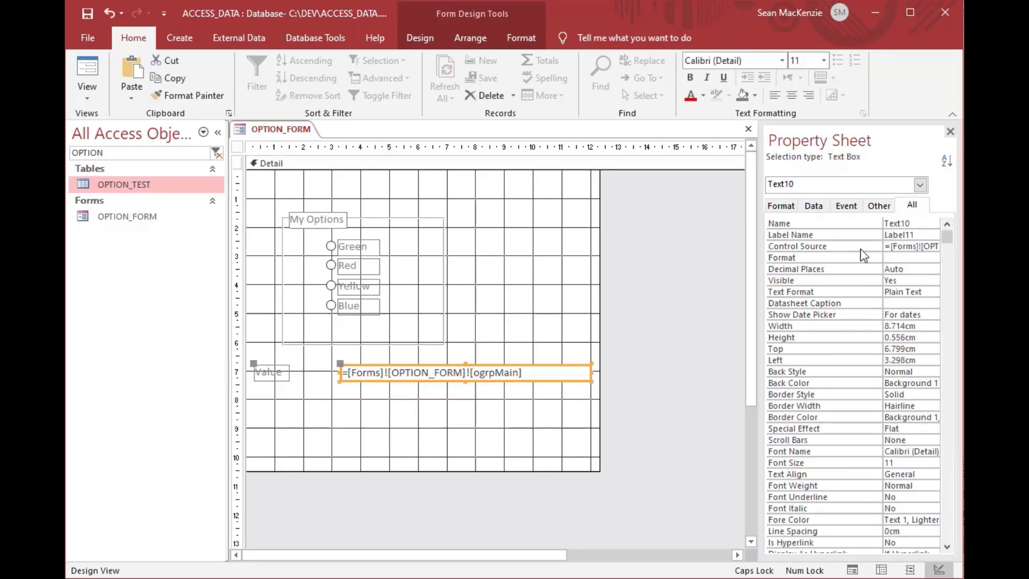
pyautogui.click(423, 217)
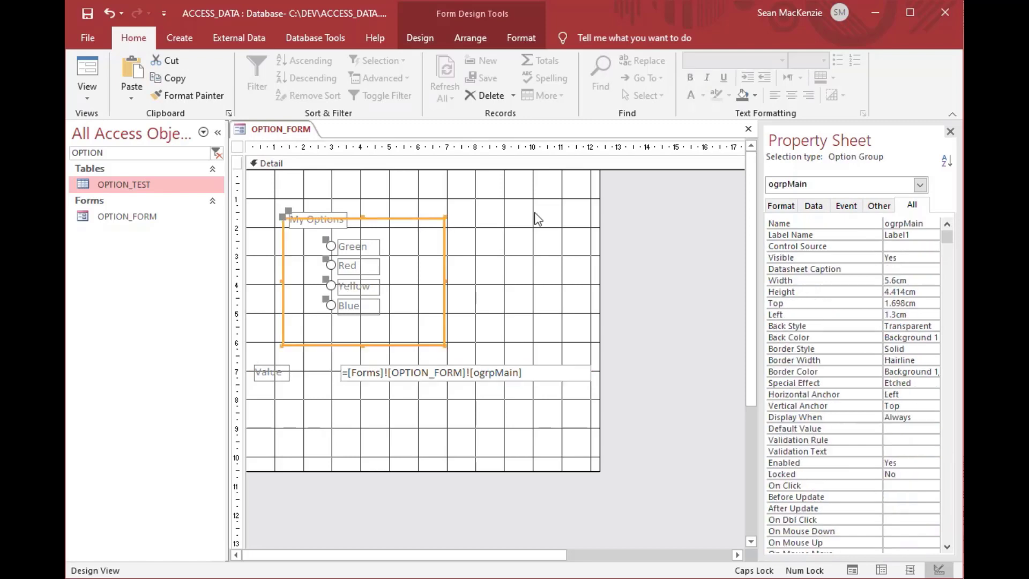
pyautogui.doubleClick(904, 222)
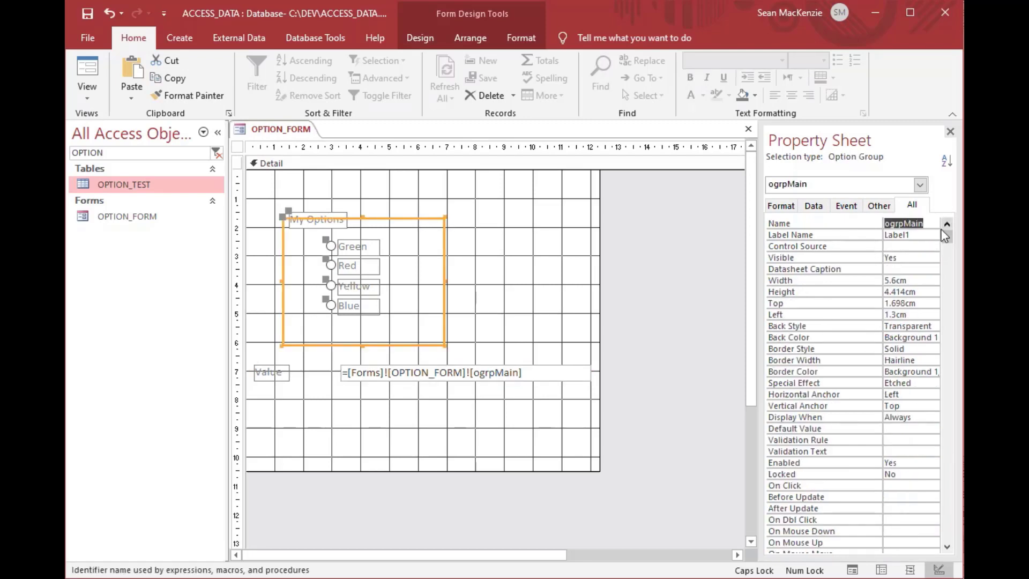
pyautogui.click(514, 278)
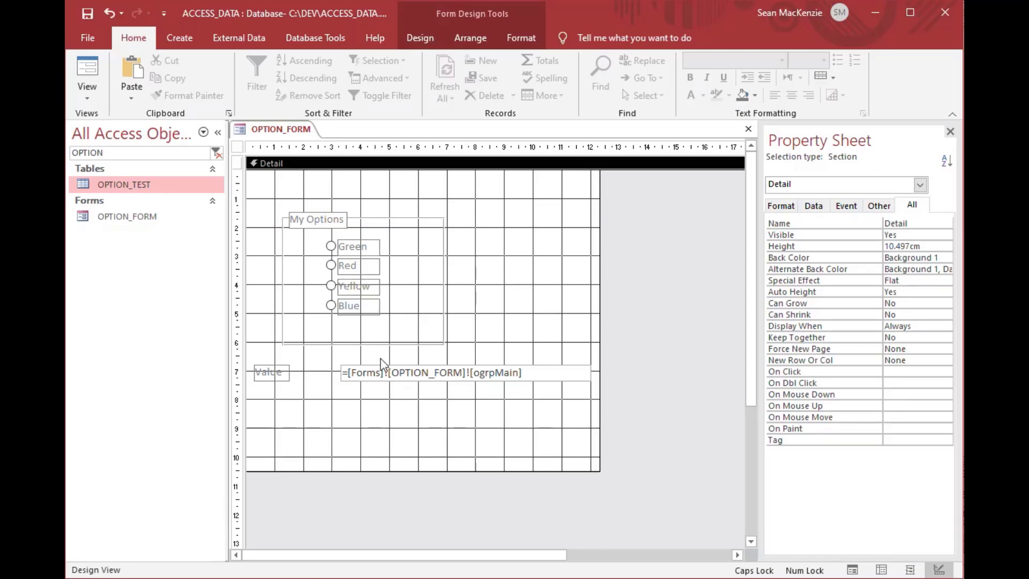
# Create a new query in Design View and add the OPTION_TEST table to it
pyautogui.click(180, 39)
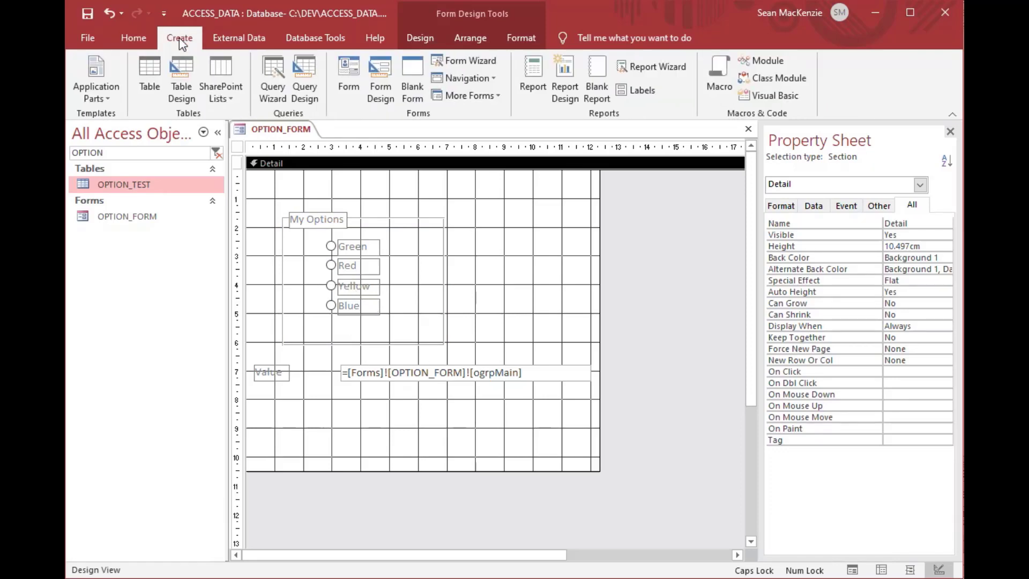
pyautogui.click(310, 74)
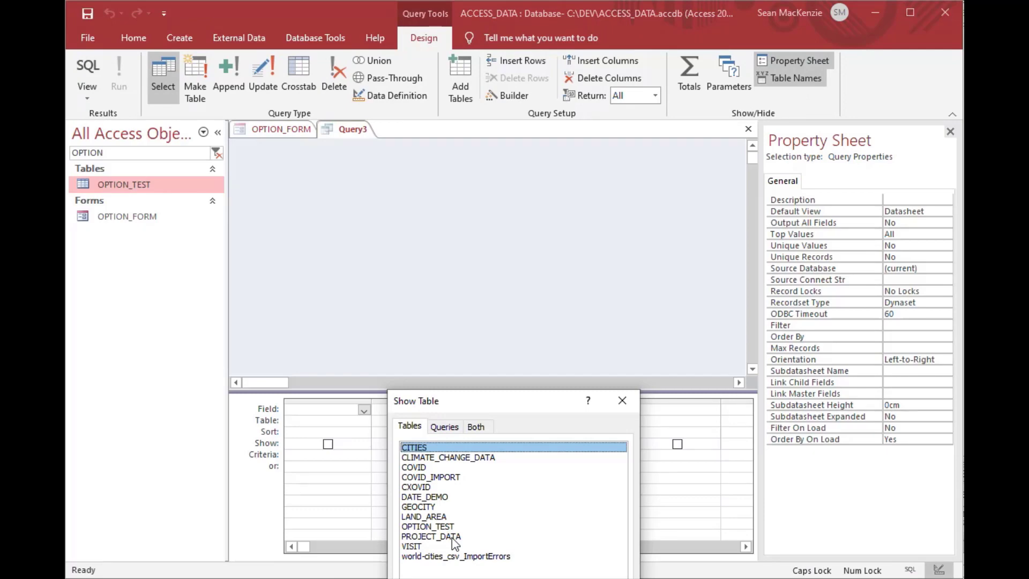
pyautogui.press('Escape')
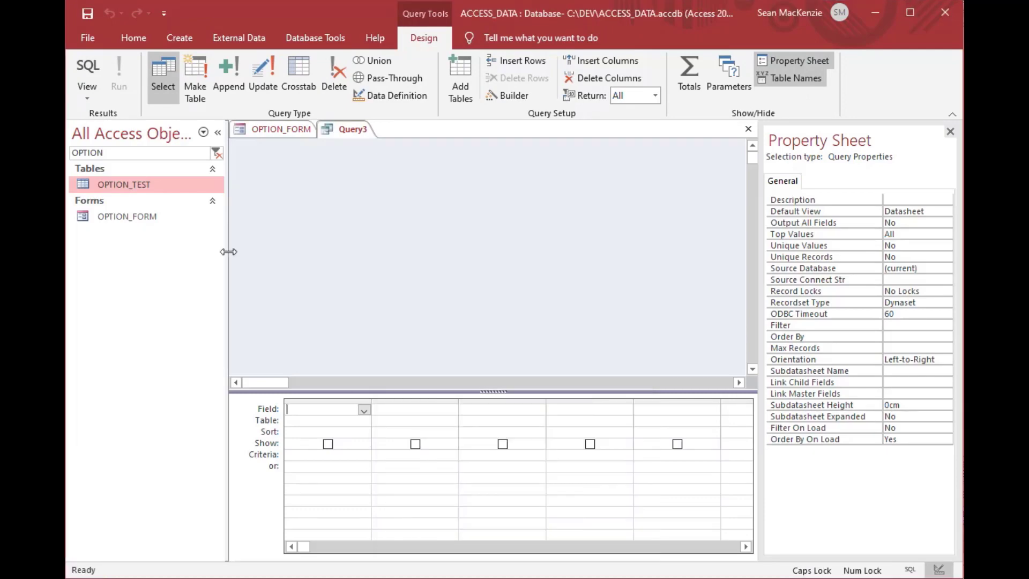
pyautogui.moveTo(108, 184); pyautogui.dragTo(278, 136)
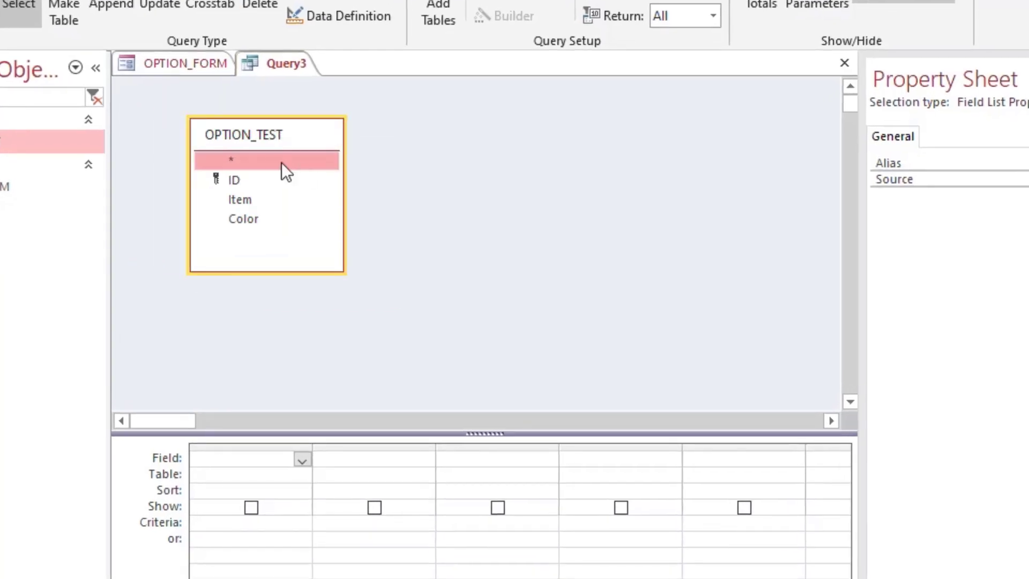
# Add all OPTION_TEST fields (*) and a separate Color column to the query grid
pyautogui.doubleClick(234, 159)
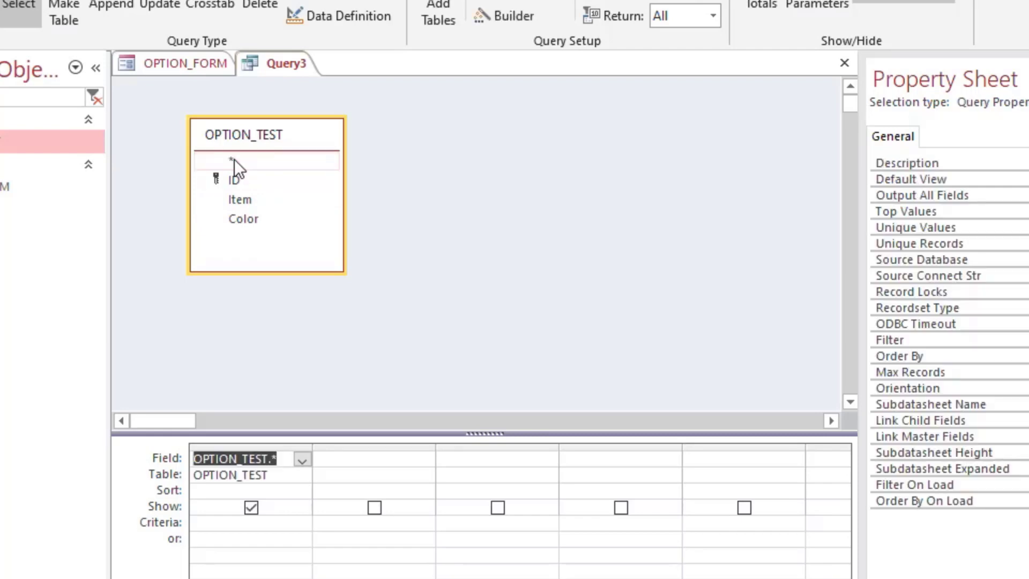
pyautogui.click(256, 220)
pyautogui.doubleClick(256, 220)
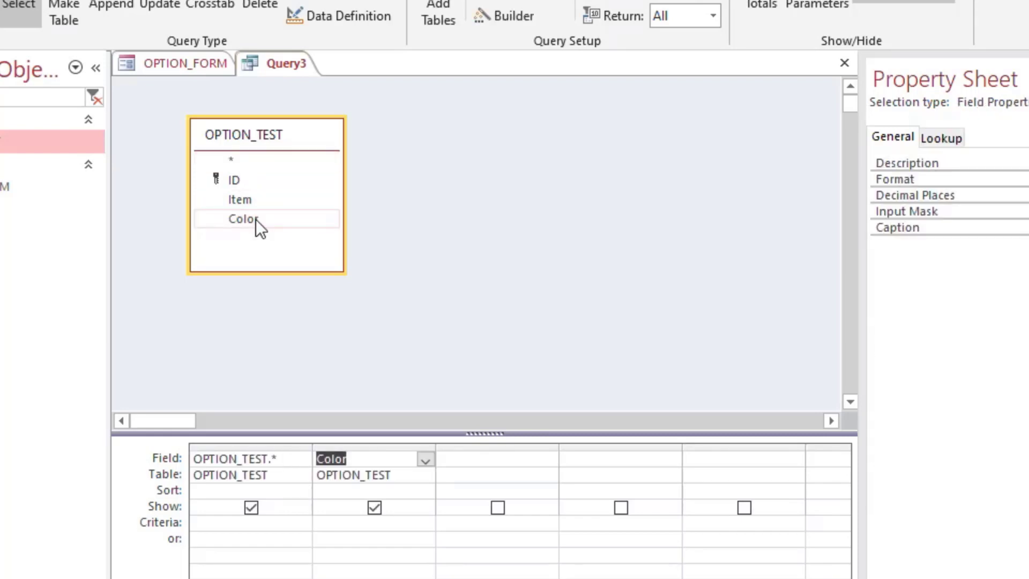
# Hide the Color column from the query output and set its criteria to [Forms]![OPTION_FORM]![ogrpMain]
pyautogui.click(372, 509)
pyautogui.click(387, 524)
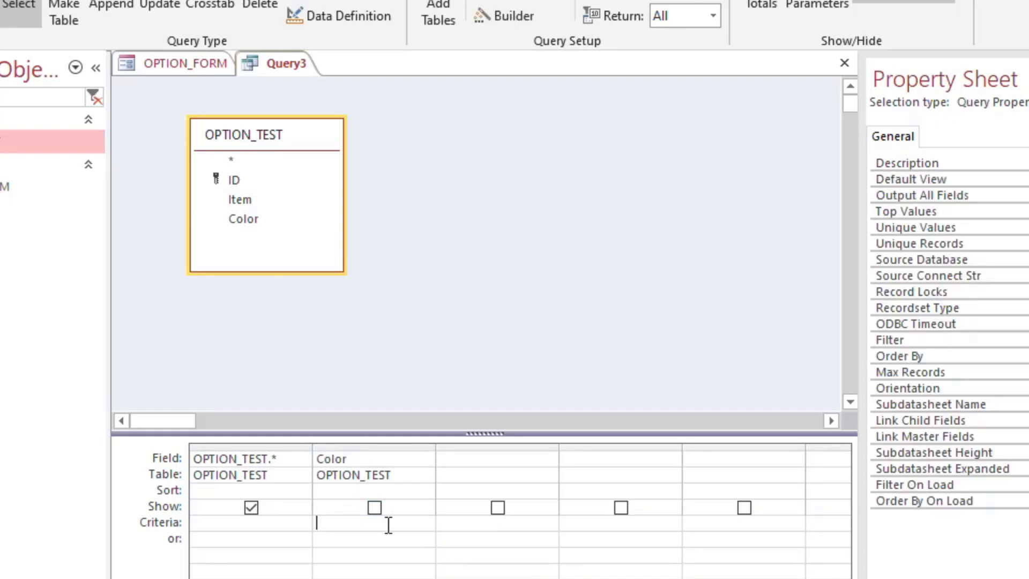
pyautogui.hotkey('ctrl', 'v')
pyautogui.press('Home')
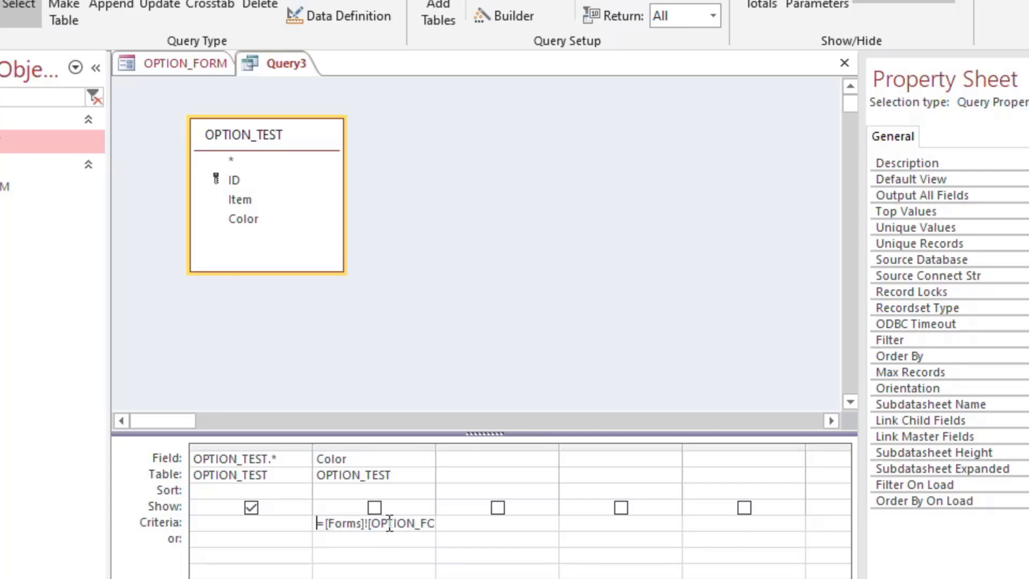
pyautogui.press('Delete')
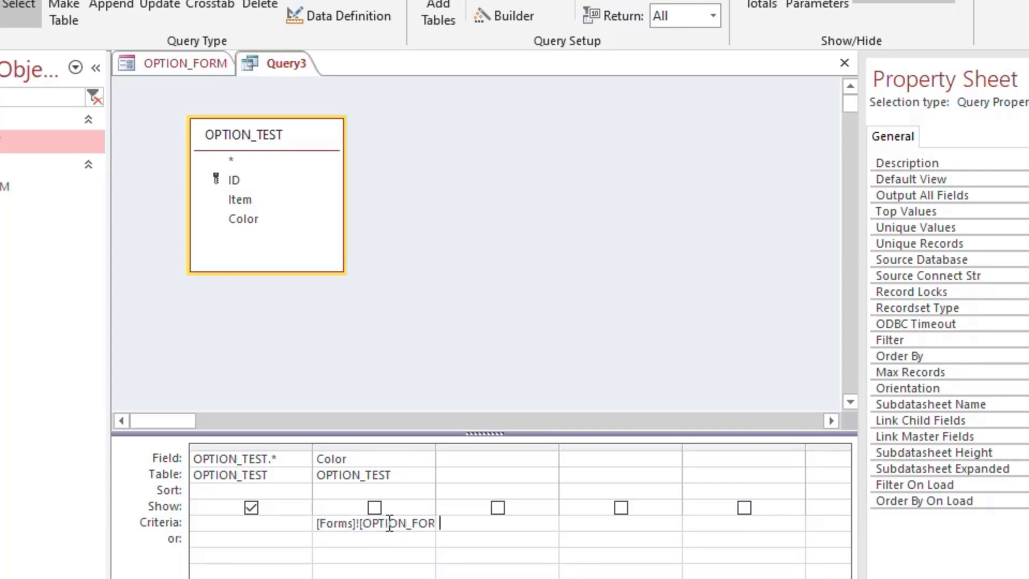
pyautogui.click(404, 534)
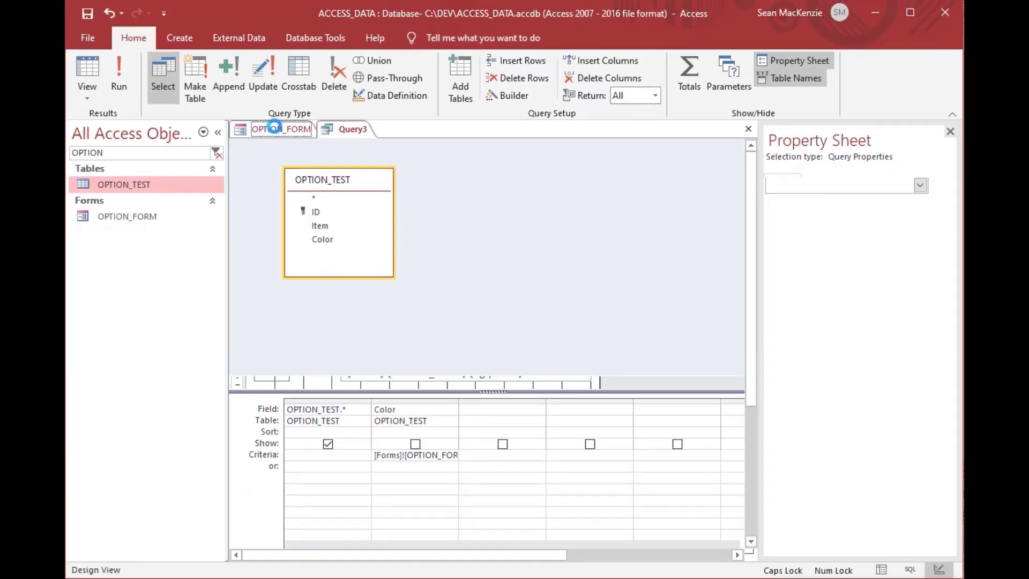
# Show OPTION_FORM in Form View with Green chosen, check the query's datasheet results, and return the query to Design View
pyautogui.click(185, 63)
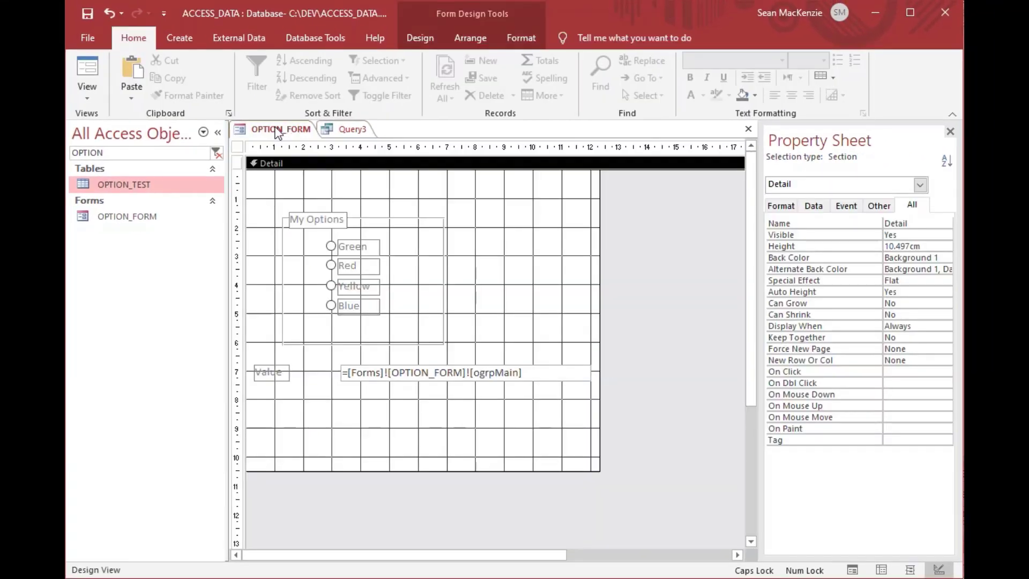
pyautogui.click(86, 71)
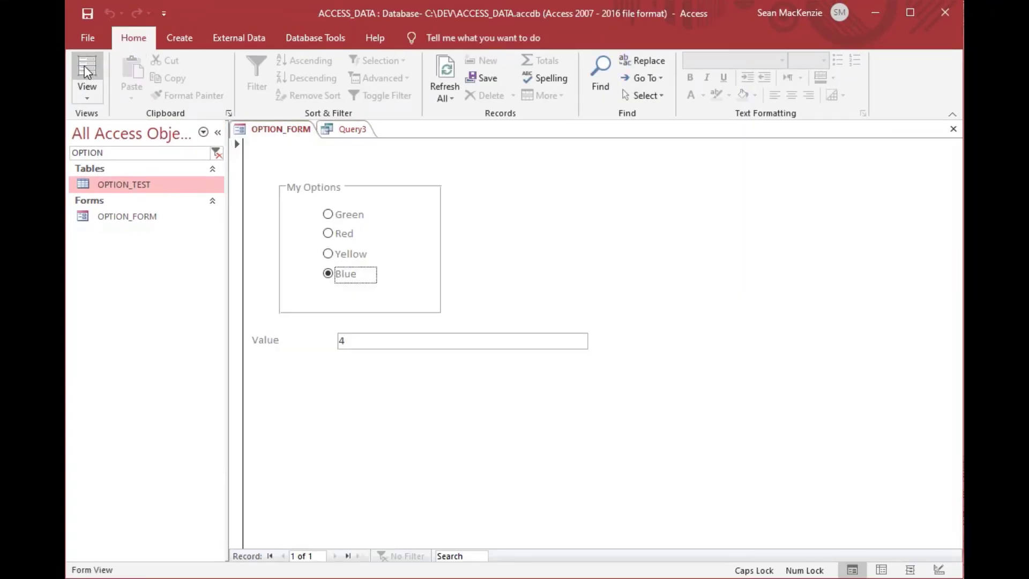
pyautogui.click(327, 214)
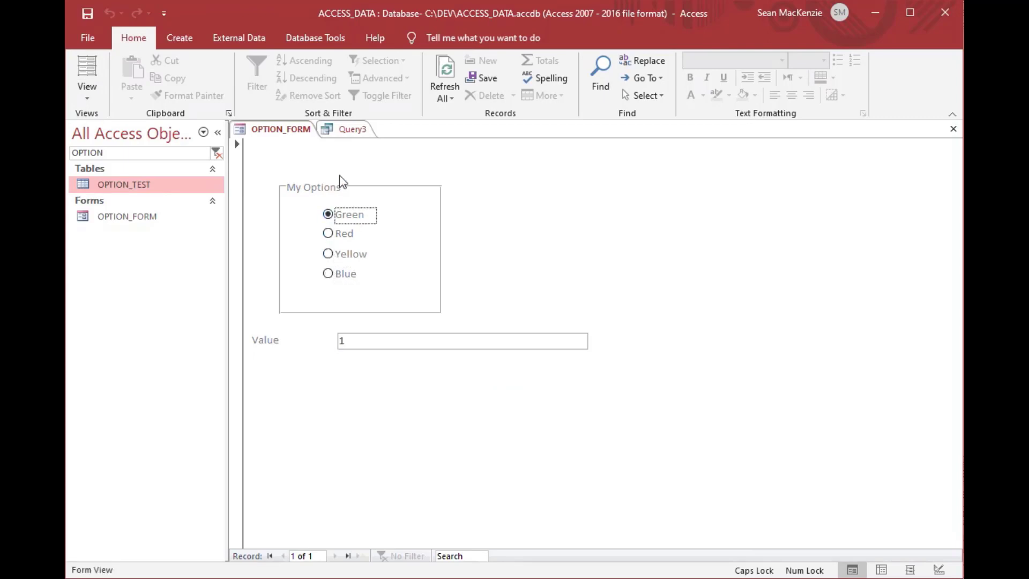
pyautogui.click(354, 129)
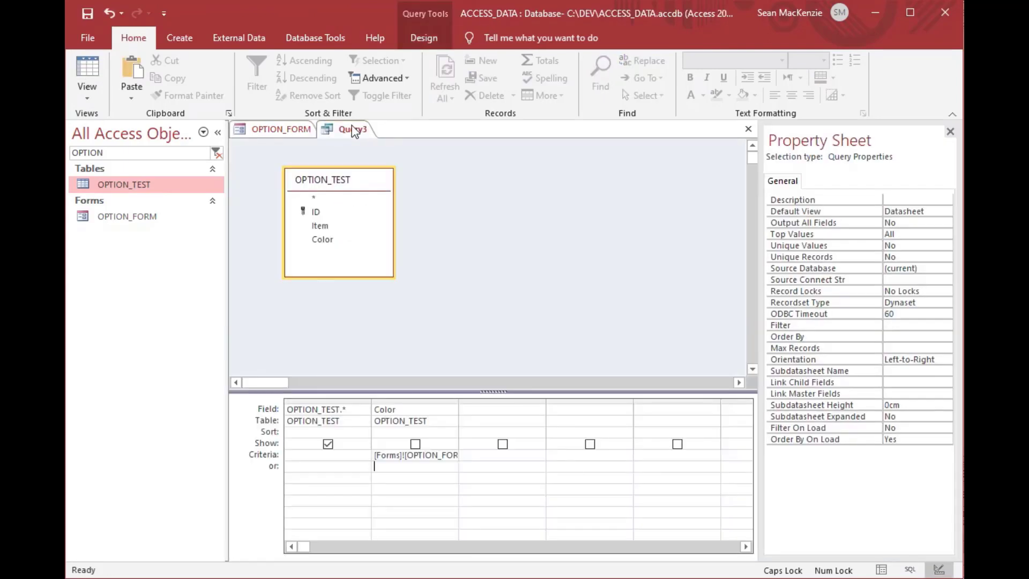
pyautogui.click(85, 69)
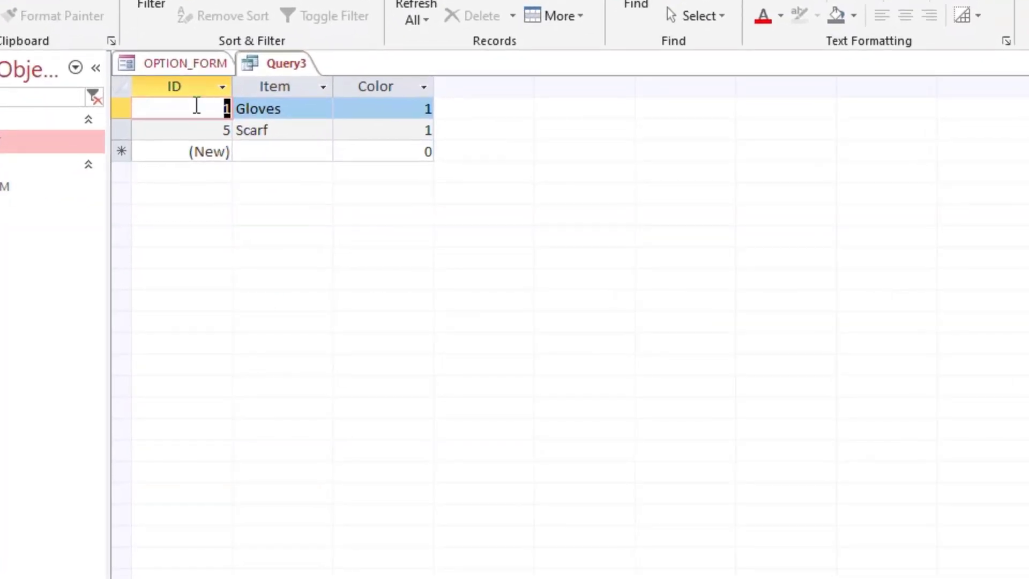
pyautogui.click(409, 106)
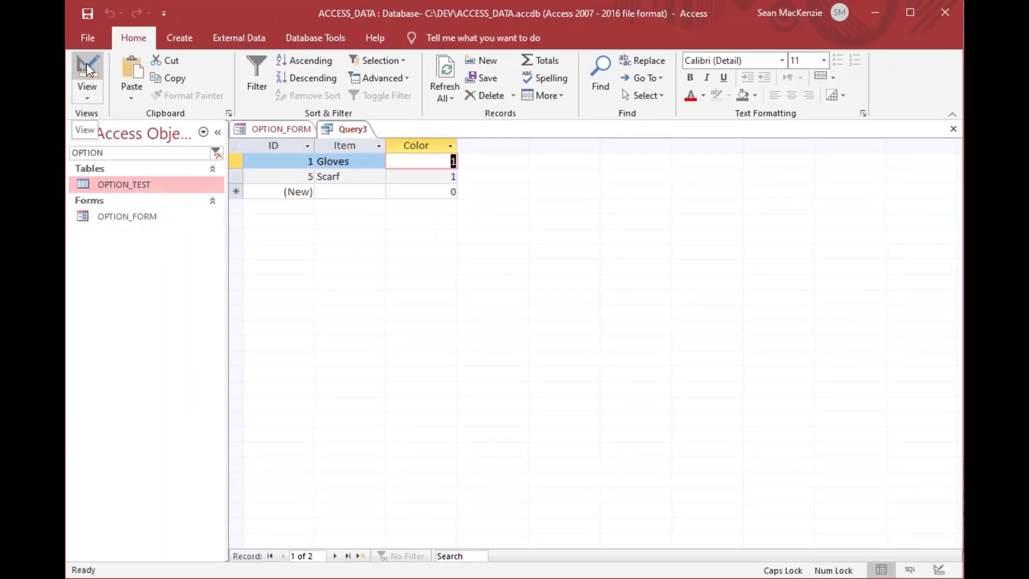
pyautogui.click(87, 68)
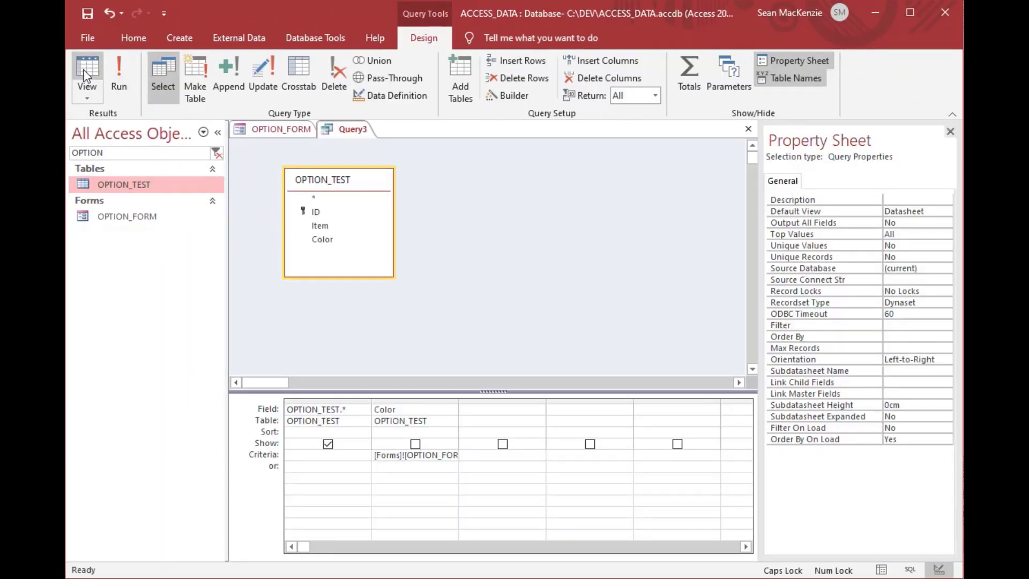
# Choose Red in OPTION_FORM's option group, check the query's datasheet results, and return the query to Design View
pyautogui.click(273, 129)
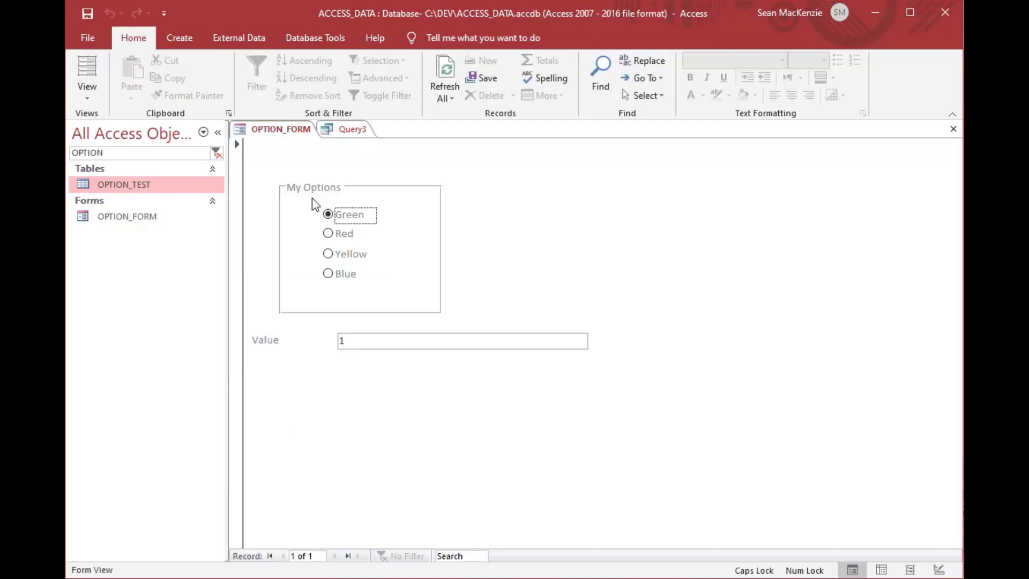
pyautogui.click(328, 234)
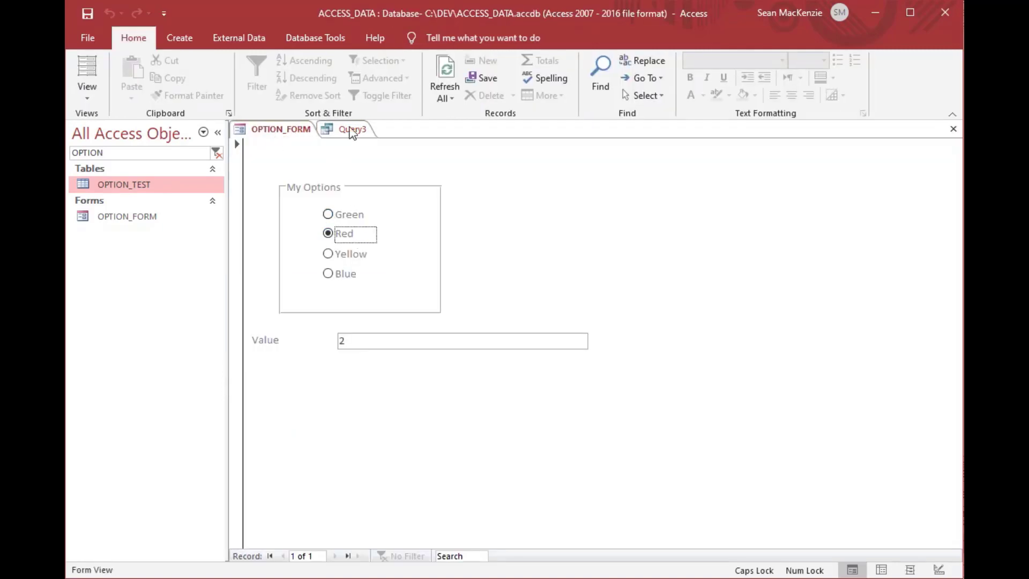
pyautogui.click(352, 132)
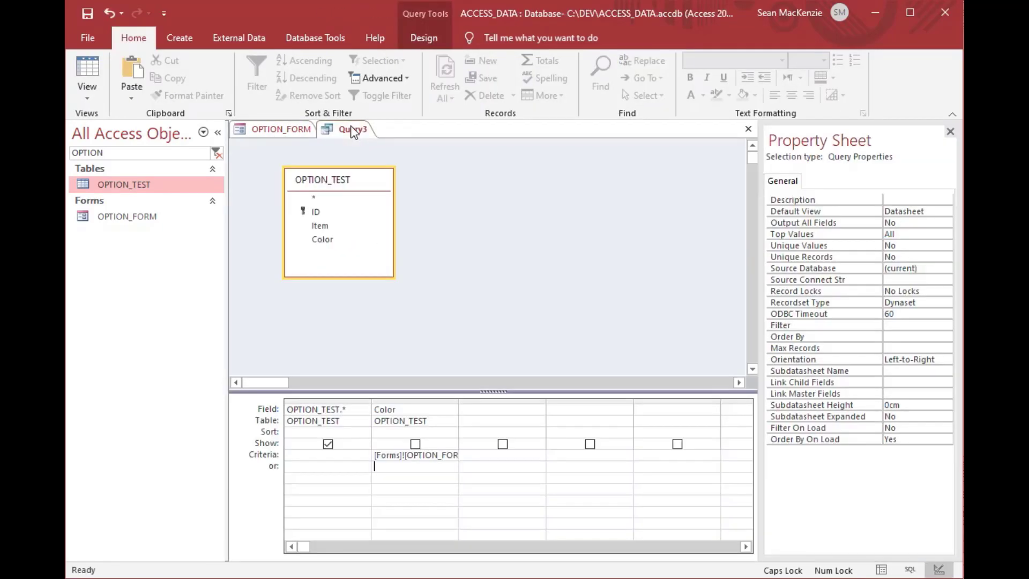
pyautogui.click(88, 70)
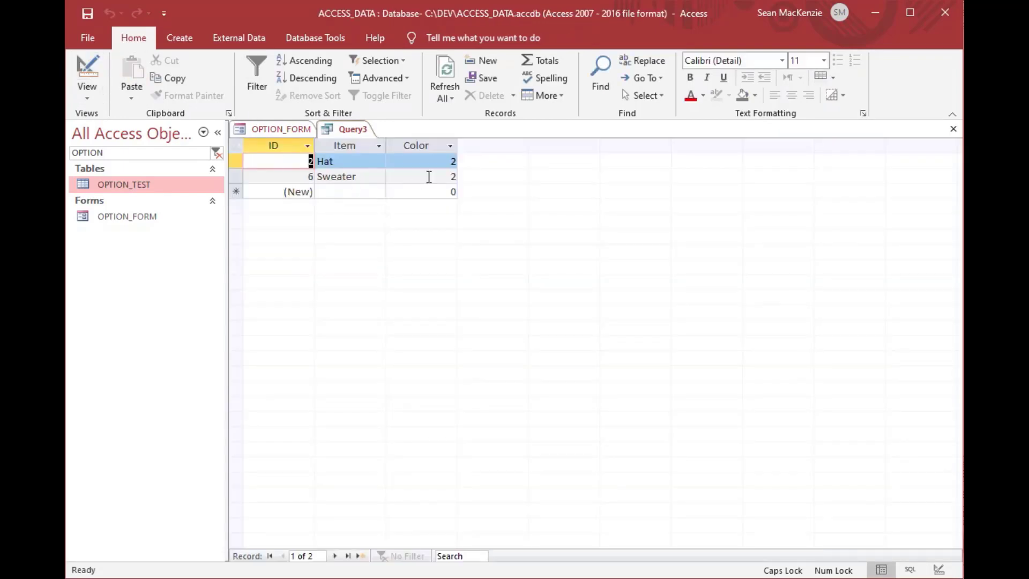
pyautogui.click(451, 177)
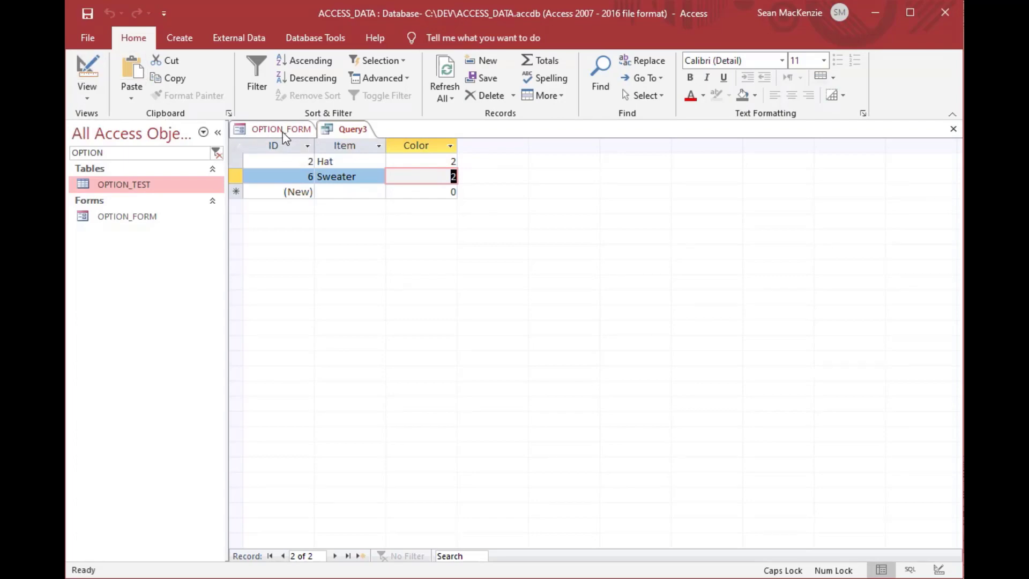
pyautogui.click(81, 70)
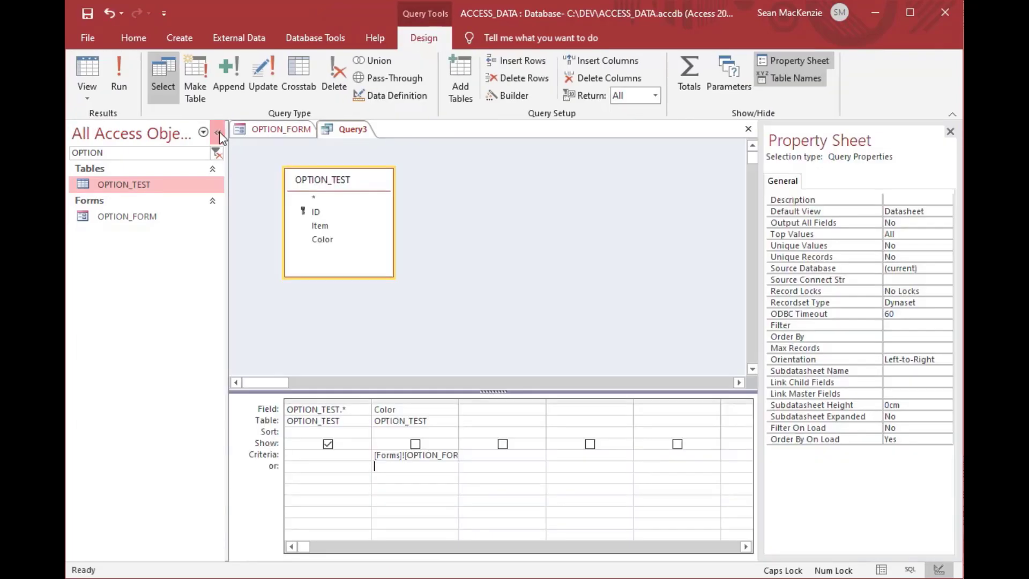
# Choose Yellow in OPTION_FORM's option group, check the query's datasheet results, and return the query to Design View
pyautogui.click(266, 129)
pyautogui.click(338, 253)
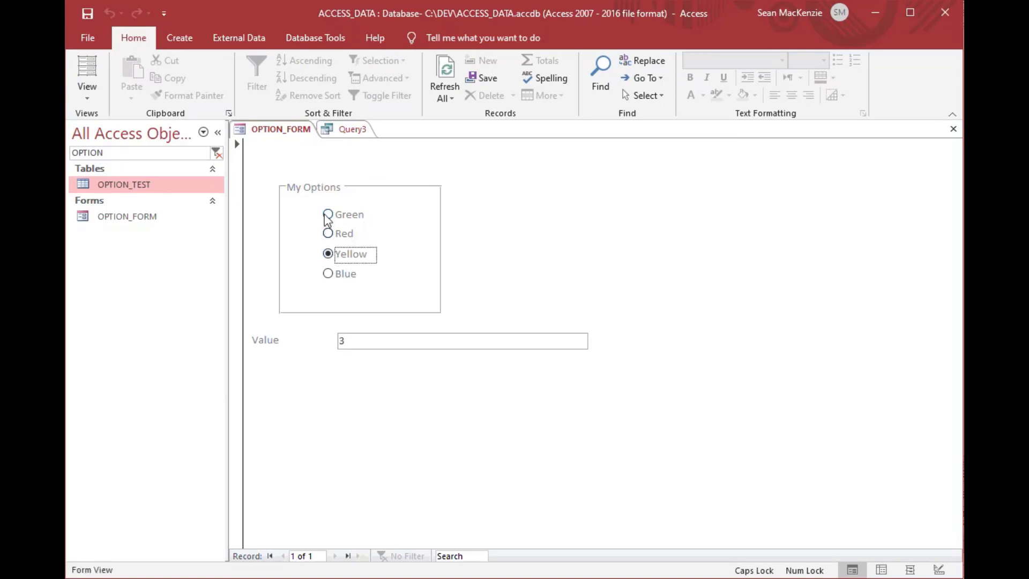
pyautogui.click(352, 129)
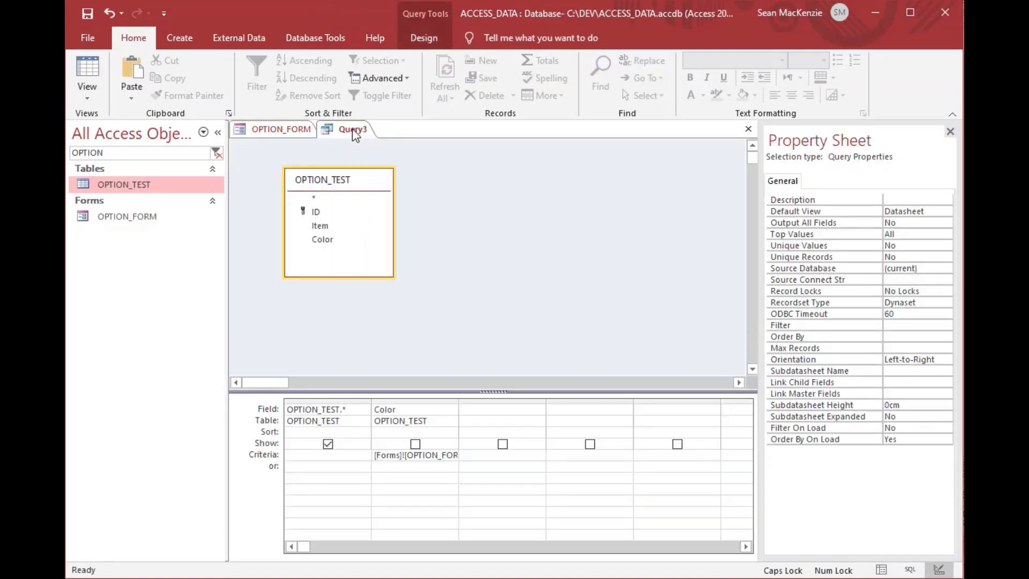
pyautogui.click(89, 71)
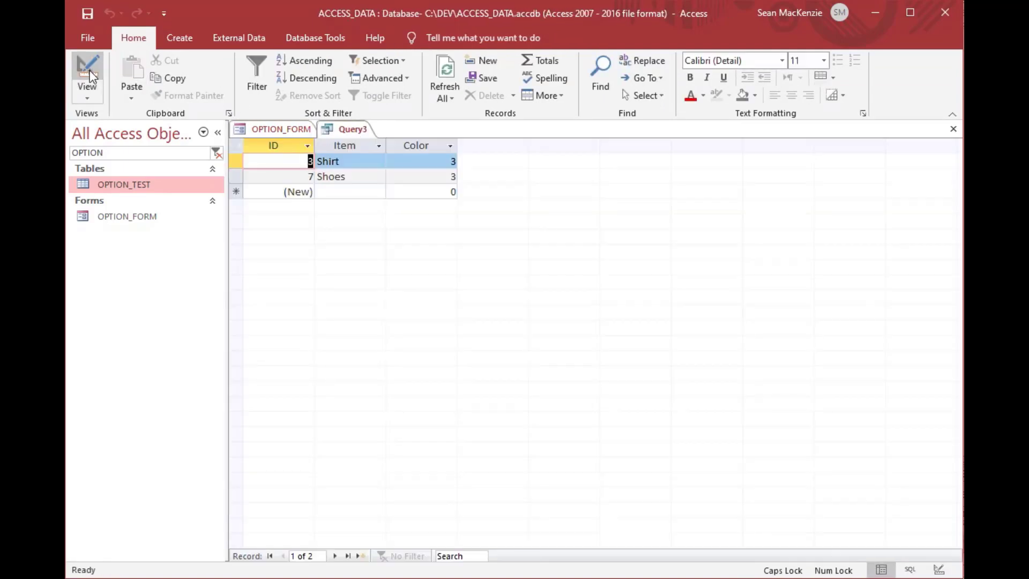
pyautogui.click(418, 161)
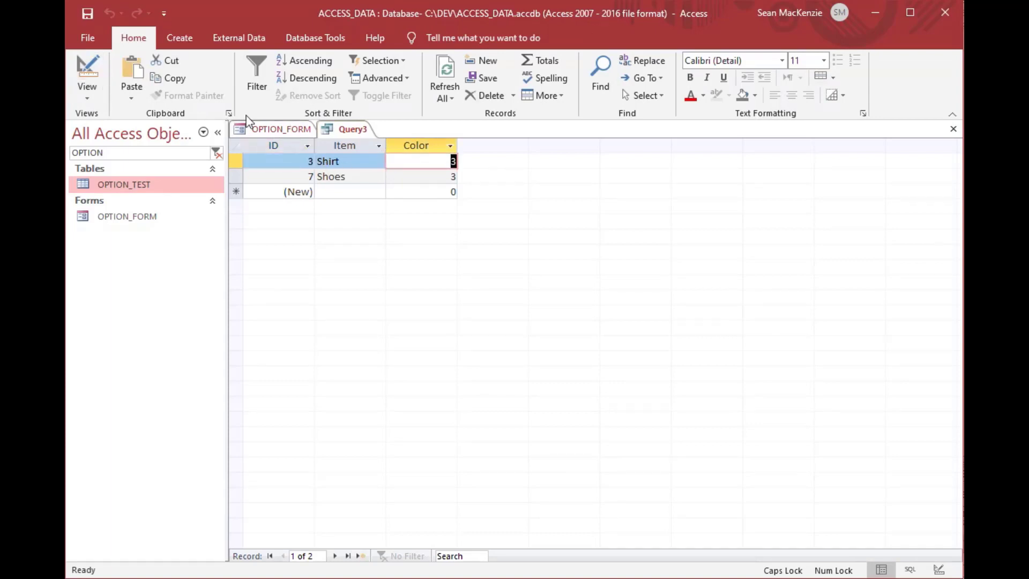
pyautogui.click(86, 72)
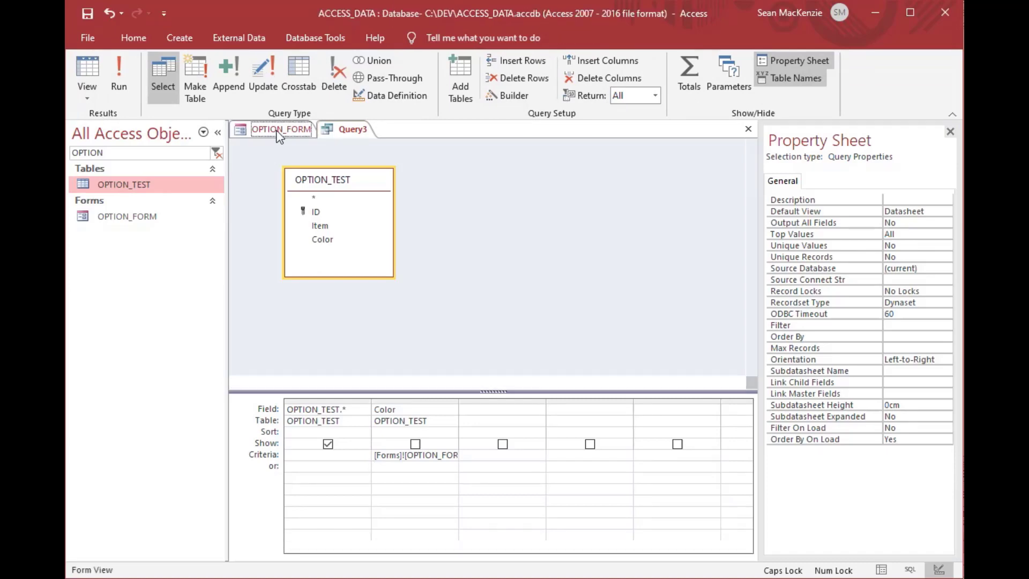
# Choose Blue in OPTION_FORM's option group and check the Color values in the query's datasheet results
pyautogui.click(278, 131)
pyautogui.click(328, 274)
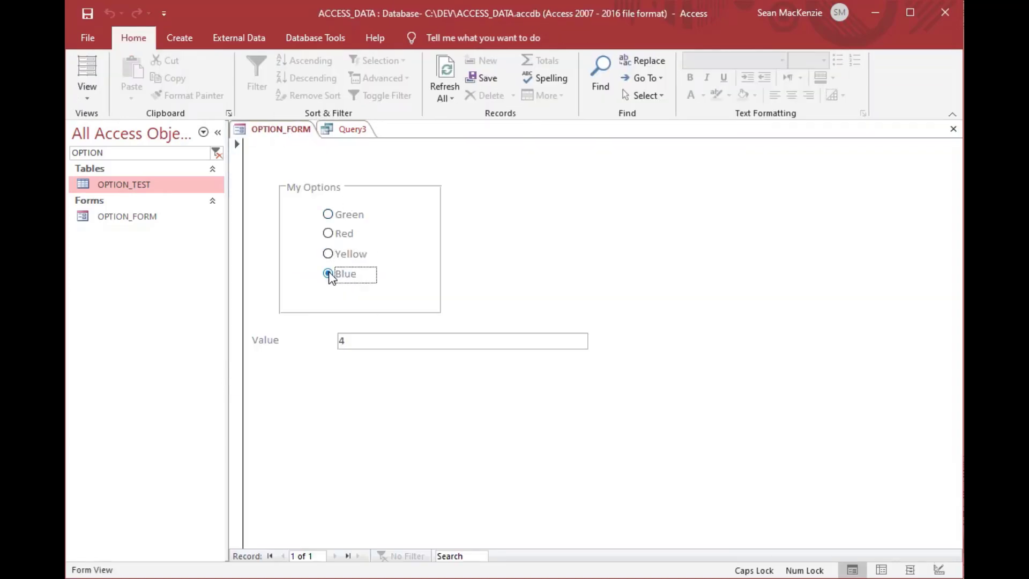
pyautogui.click(363, 133)
pyautogui.click(88, 75)
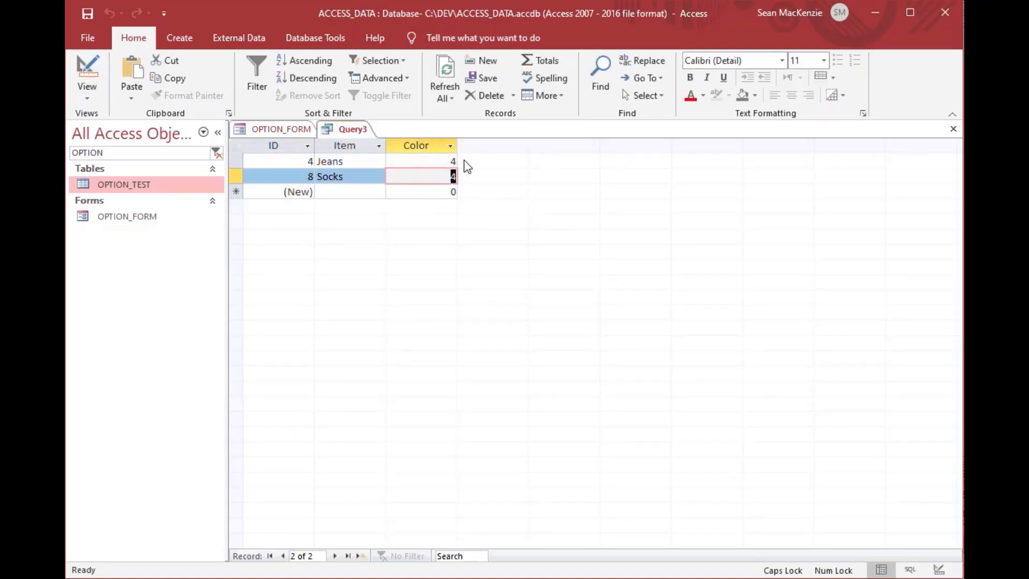
pyautogui.click(448, 161)
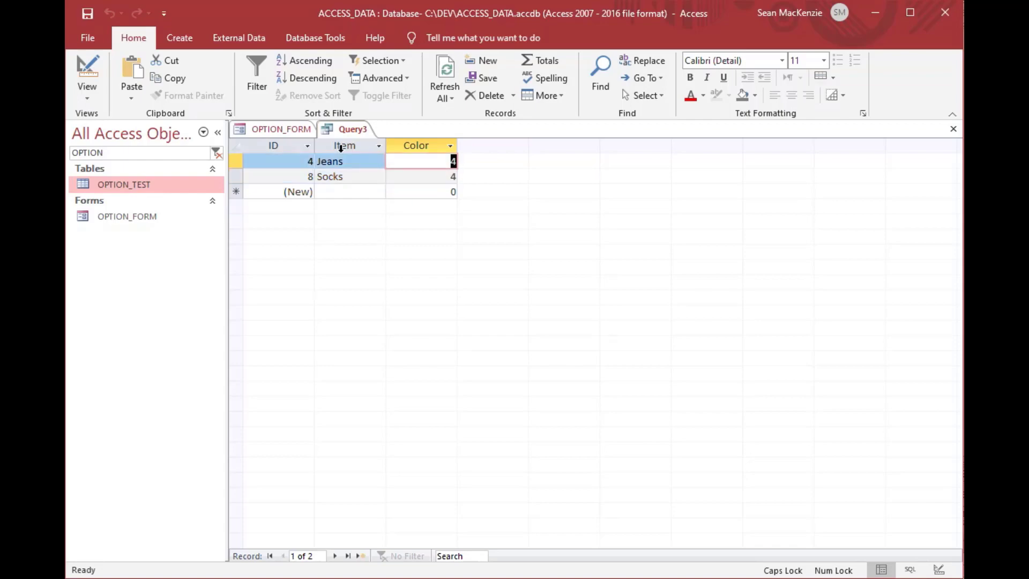
# Widen the Color column in the query's design grid to fit its full criteria expression
pyautogui.click(89, 71)
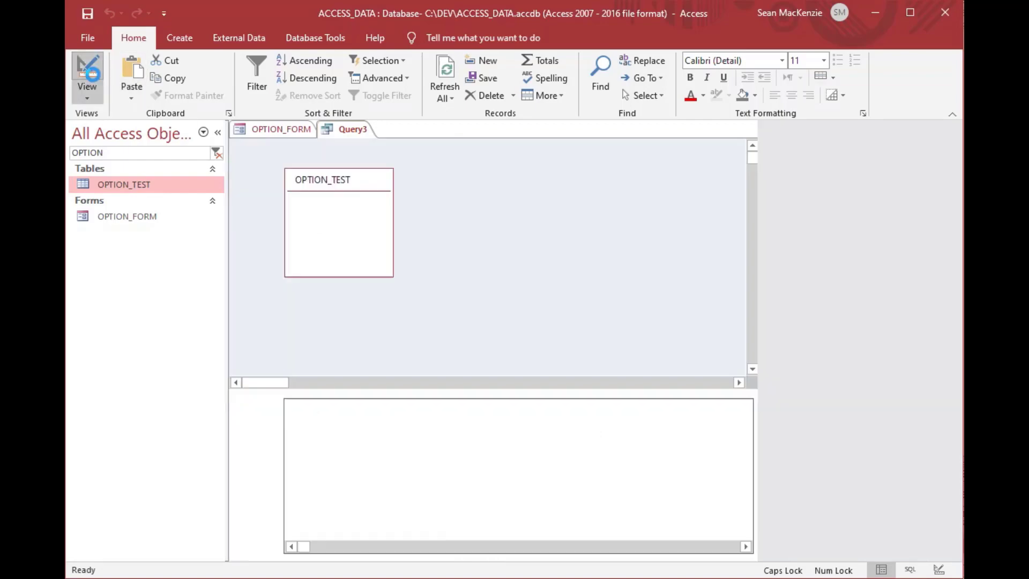
pyautogui.doubleClick(457, 402)
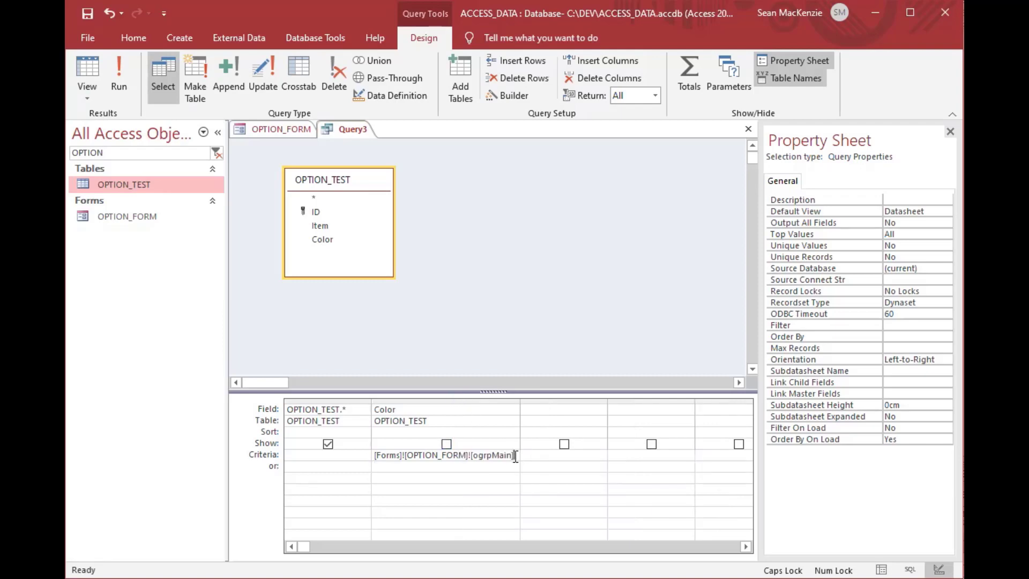
pyautogui.moveTo(516, 456); pyautogui.dragTo(363, 447)
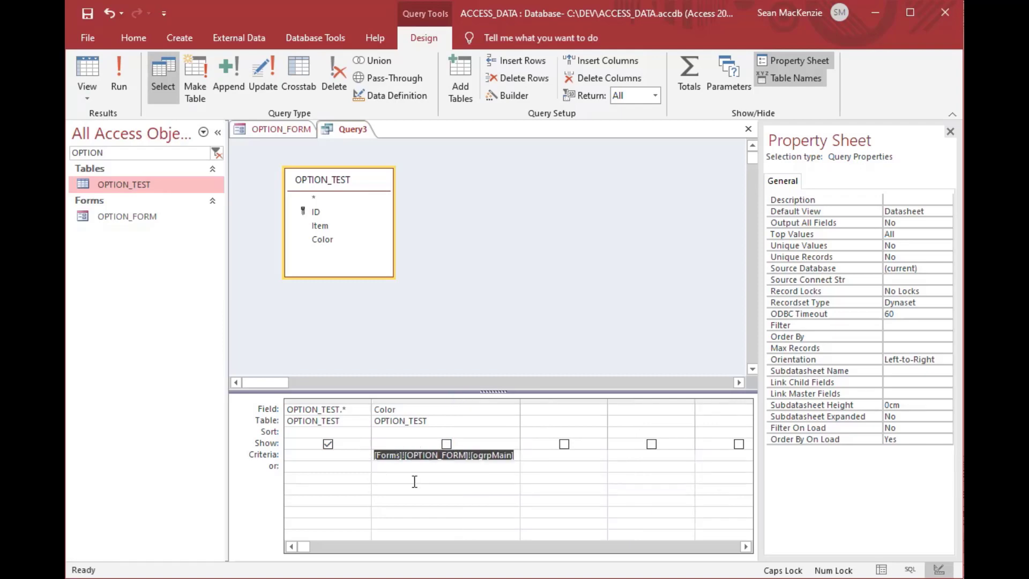
pyautogui.click(474, 320)
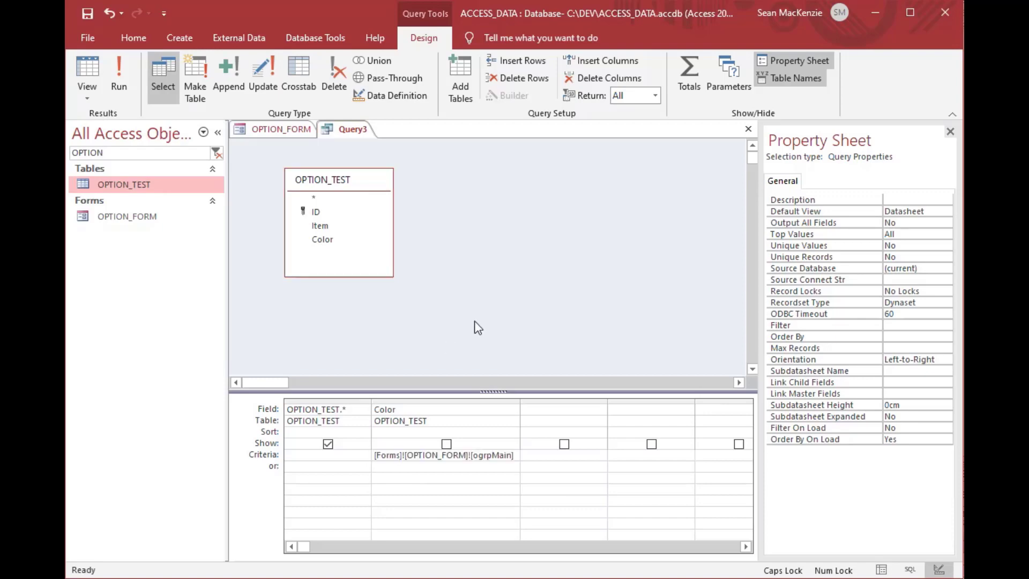
# Show OPTION_FORM in Design View and examine the expression in the Value text box
pyautogui.click(270, 129)
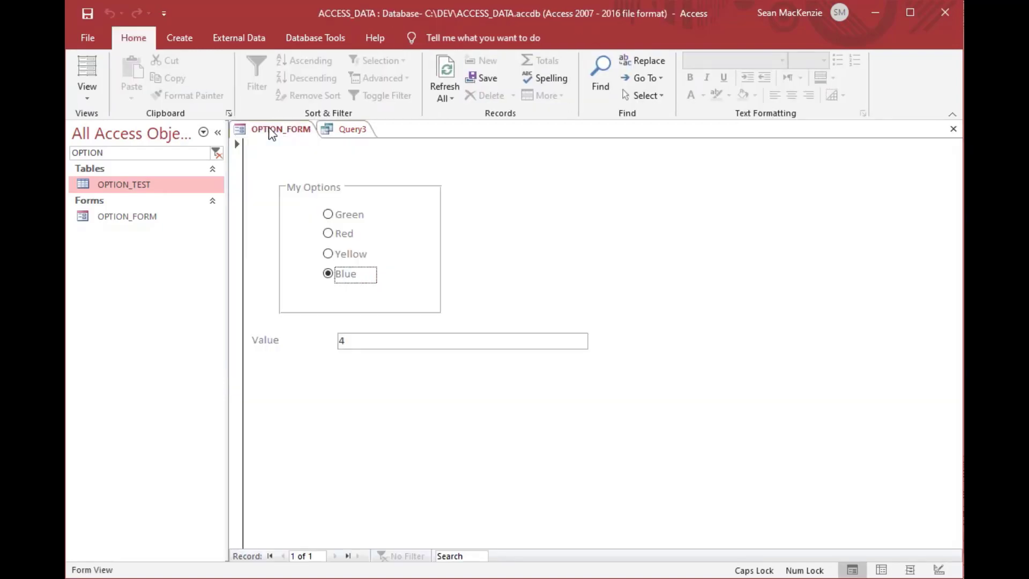
pyautogui.click(85, 92)
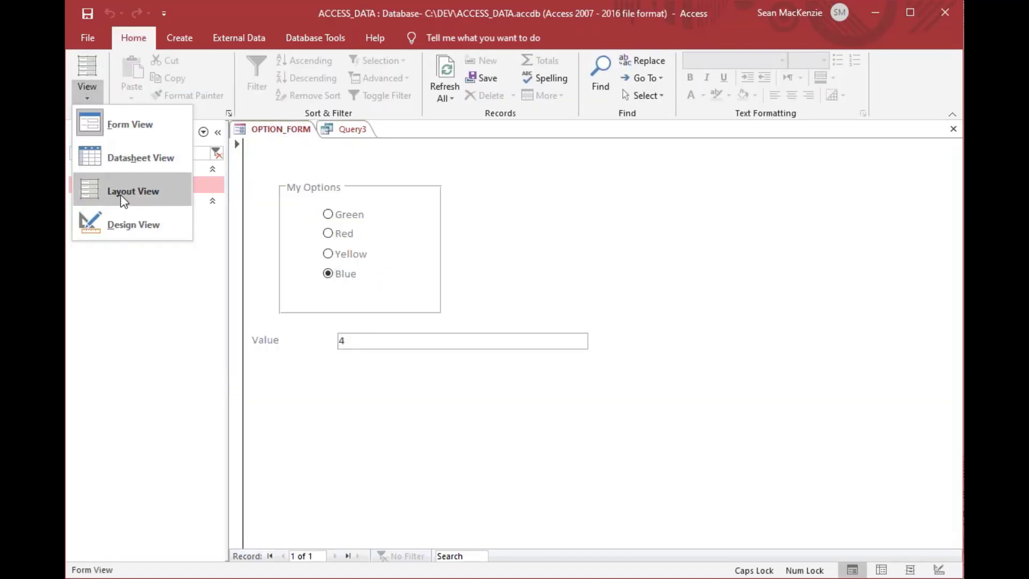
pyautogui.click(127, 215)
pyautogui.click(461, 373)
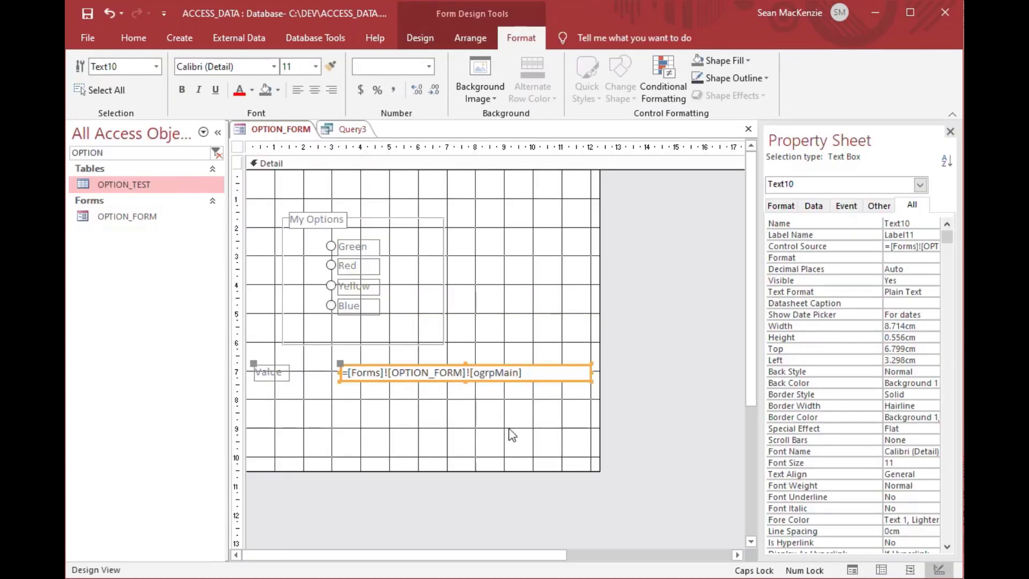
# Open the Visual Basic editor for the database and place the cursor in its Immediate window
pyautogui.hotkey('alt', 'F11')
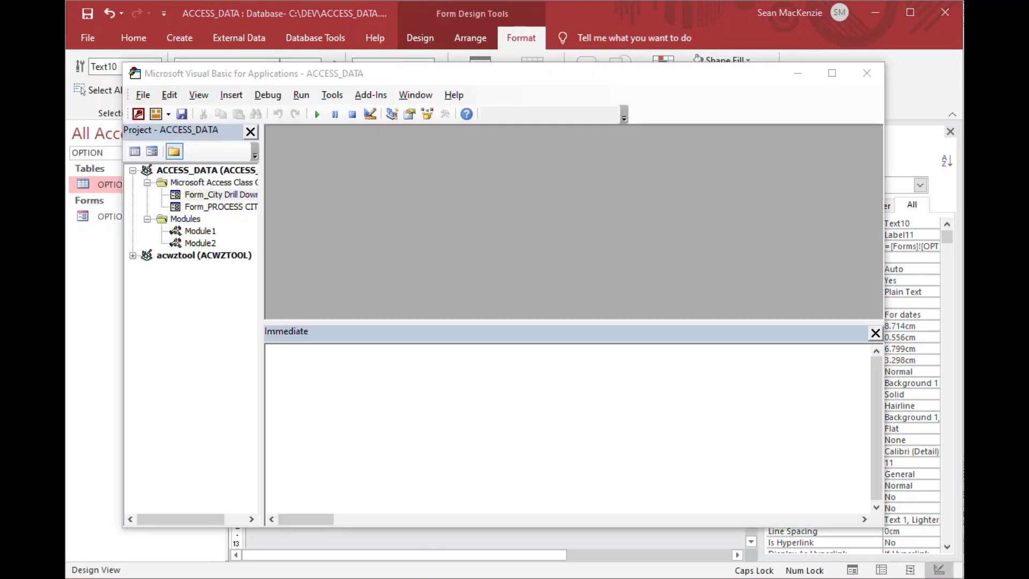
pyautogui.hotkey('ctrl', 'g')
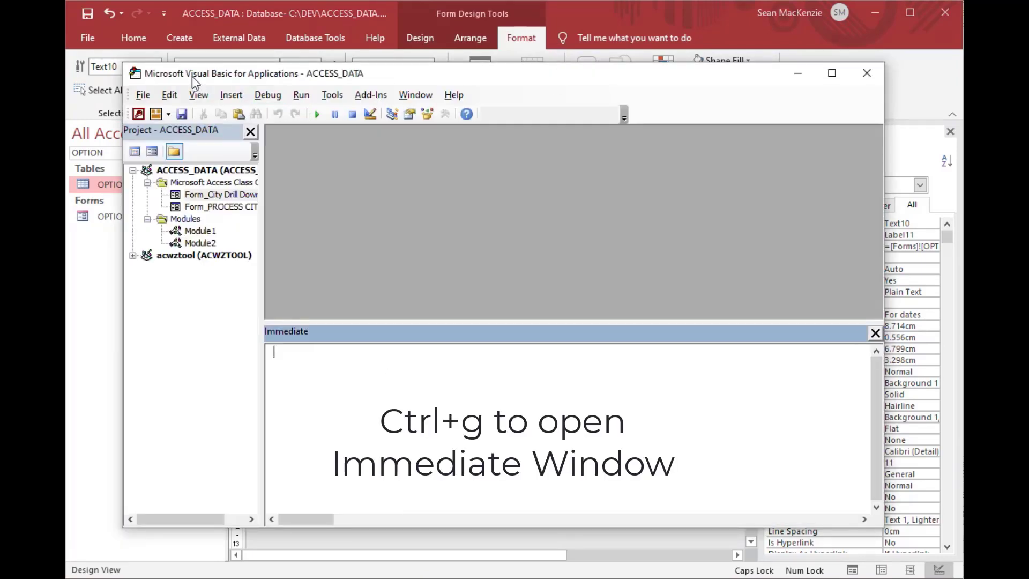
pyautogui.moveTo(192, 76); pyautogui.dragTo(214, 78)
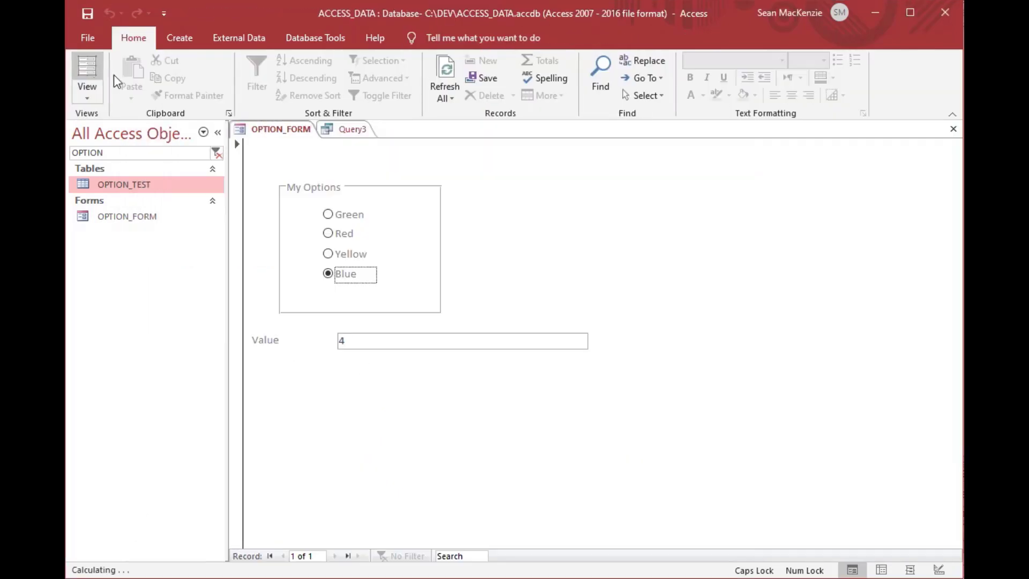
# Choose Red in OPTION_FORM's option group and evaluate ?[Forms]![OPTION_FORM]![ogrpMain] in the Immediate window
pyautogui.click(327, 215)
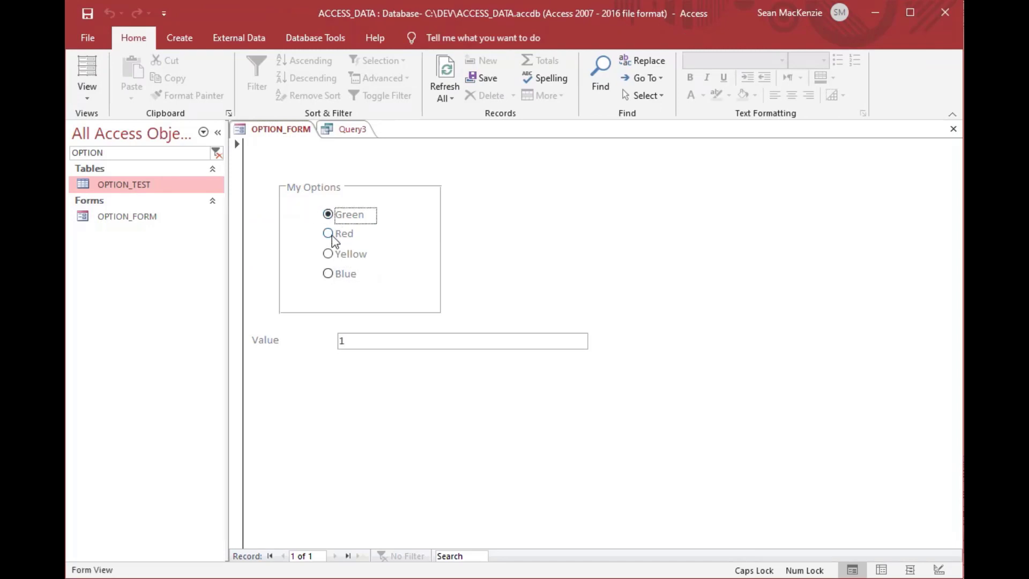
pyautogui.click(330, 234)
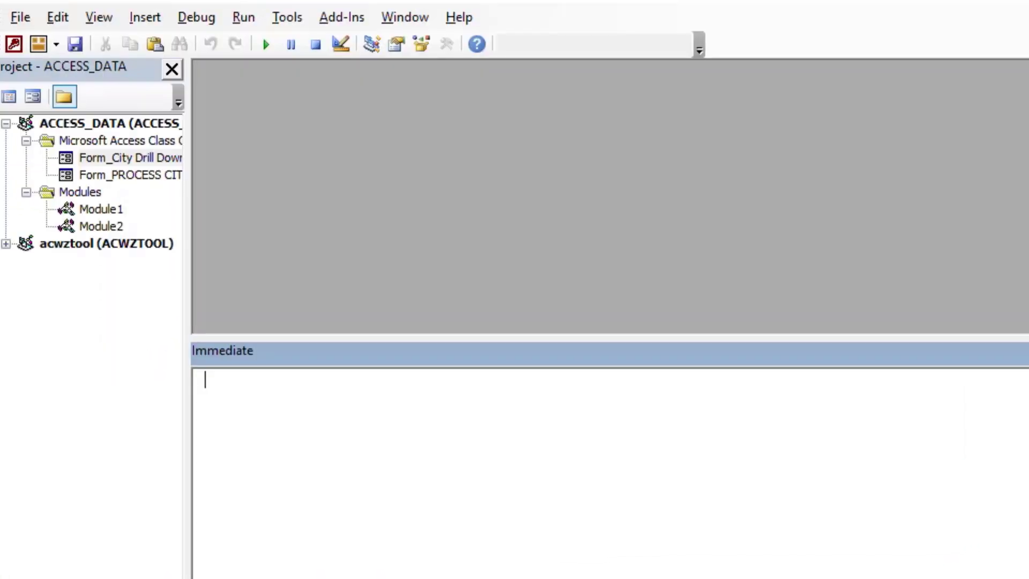
pyautogui.write('=[Forms]![OPTION_FORM]![ogrpMain]')
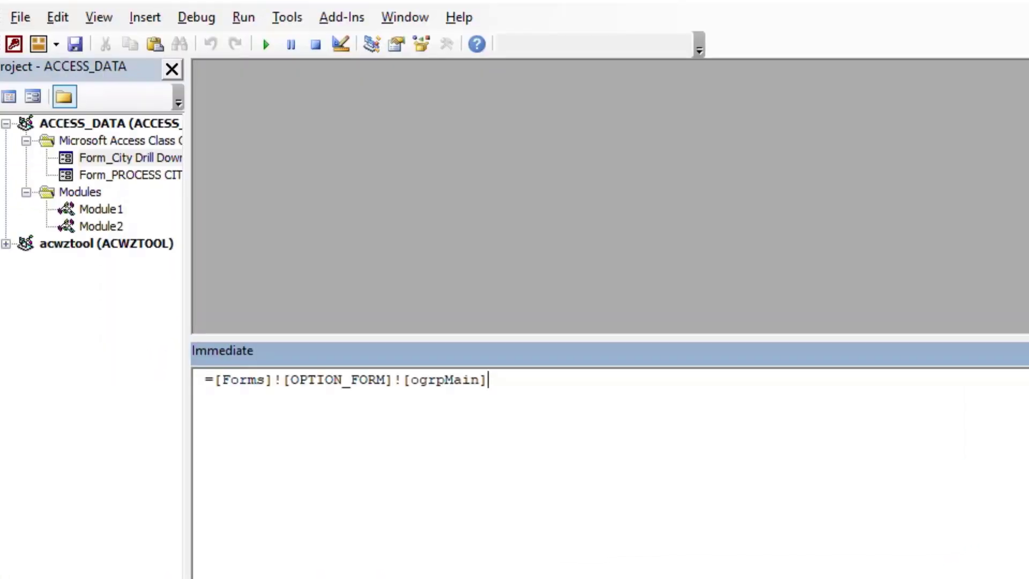
pyautogui.press('Delete')
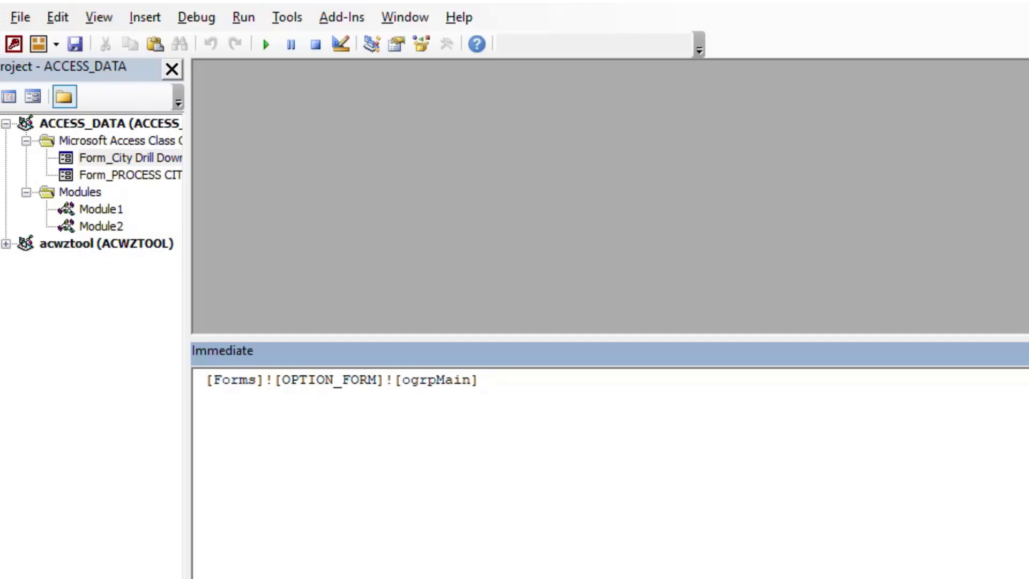
pyautogui.write('?')
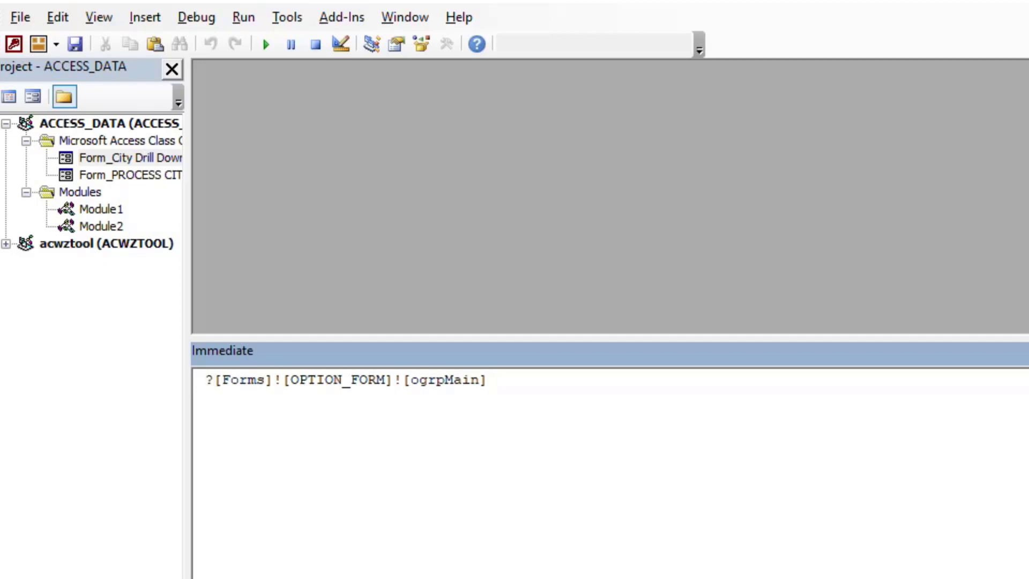
pyautogui.press('Return')
pyautogui.moveTo(234, 395); pyautogui.dragTo(206, 396)
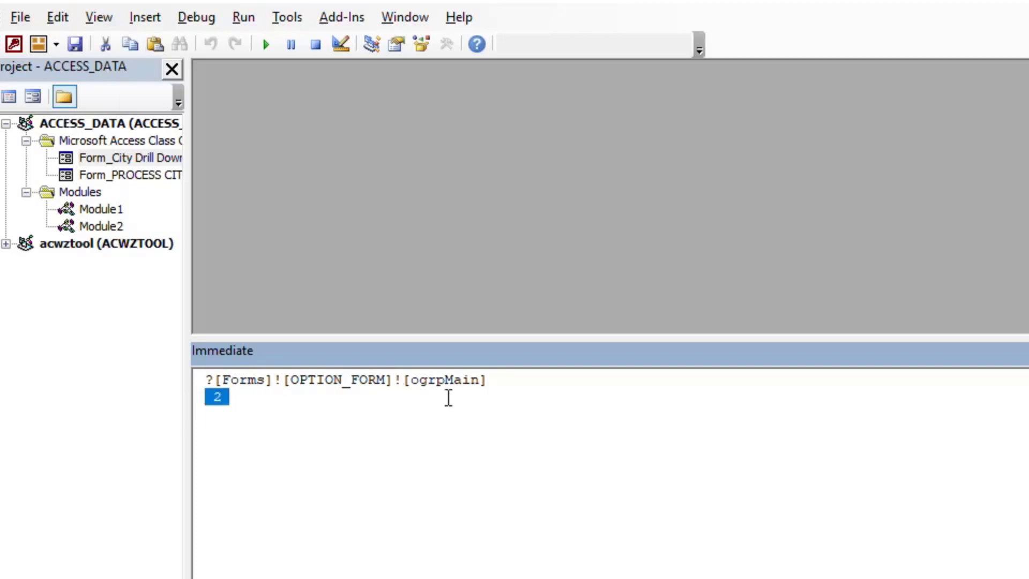
pyautogui.moveTo(487, 382); pyautogui.dragTo(213, 366)
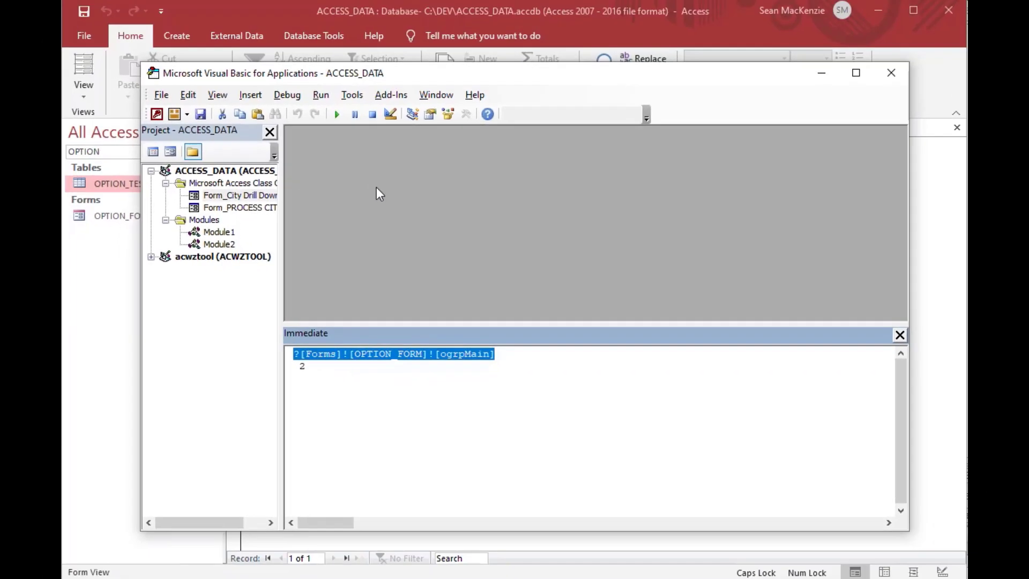
# Return to OPTION_FORM and choose Yellow, Blue and Green in turn to check the Value text box
pyautogui.click(818, 74)
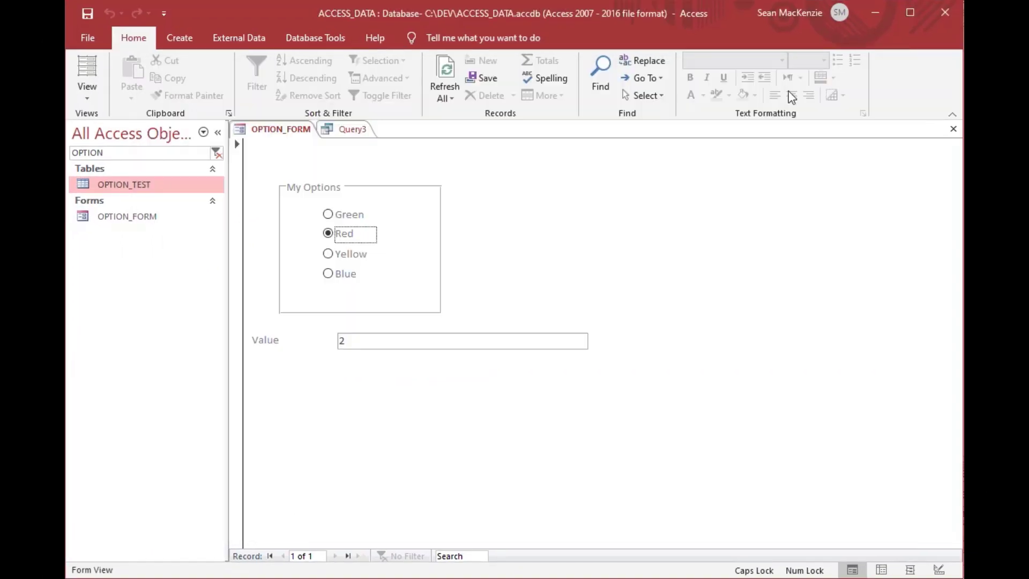
pyautogui.click(333, 259)
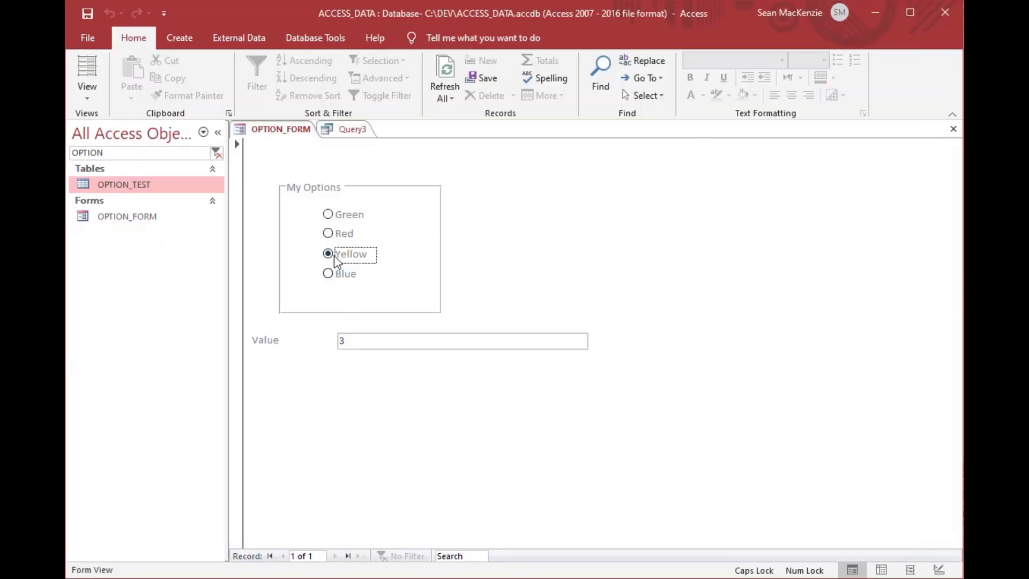
pyautogui.click(331, 273)
pyautogui.click(333, 216)
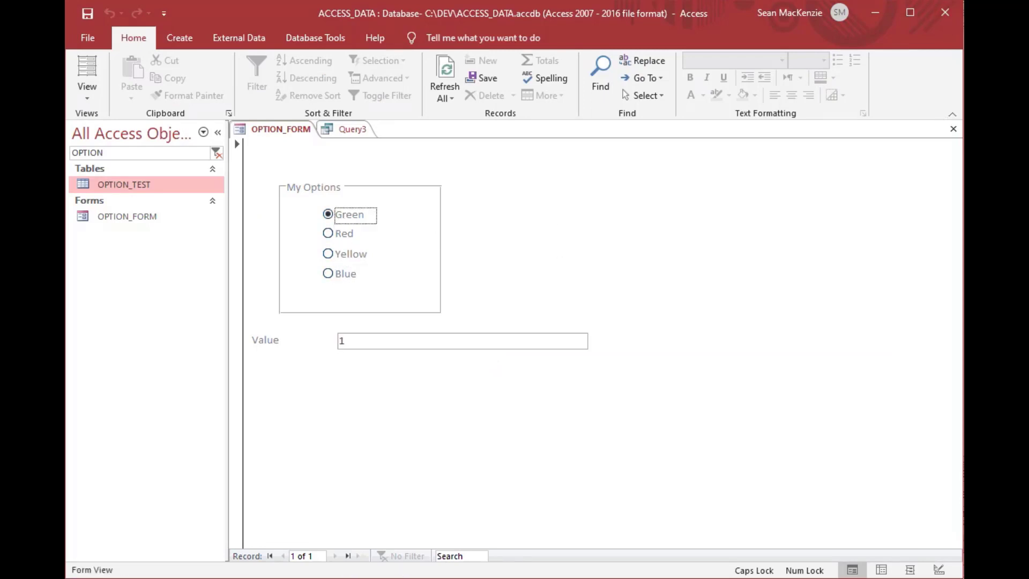
pyautogui.click(400, 578)
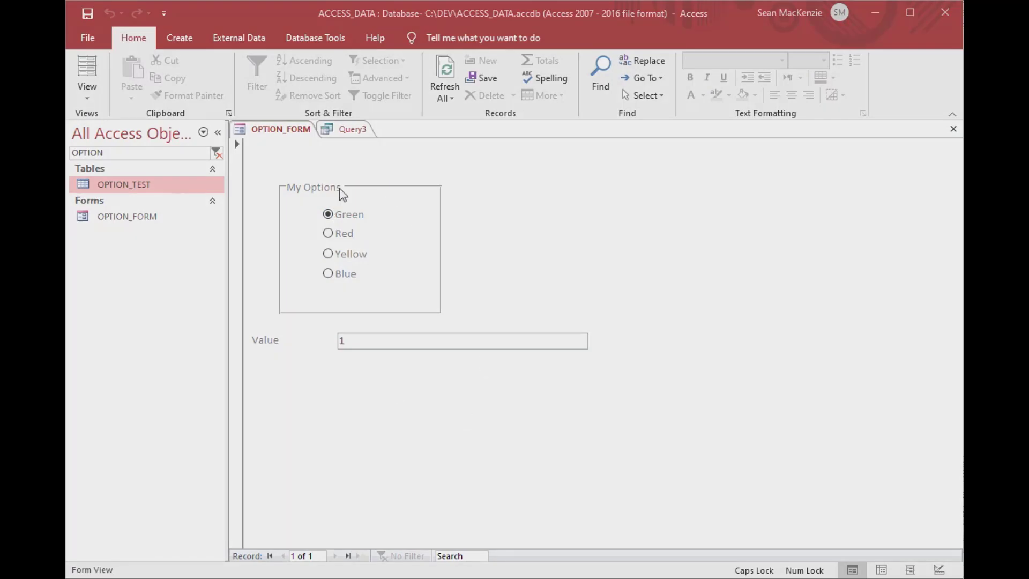
# Show OPTION_FORM in Design View and create an After Update event procedure for ogrpMain with the Code Builder
pyautogui.click(88, 95)
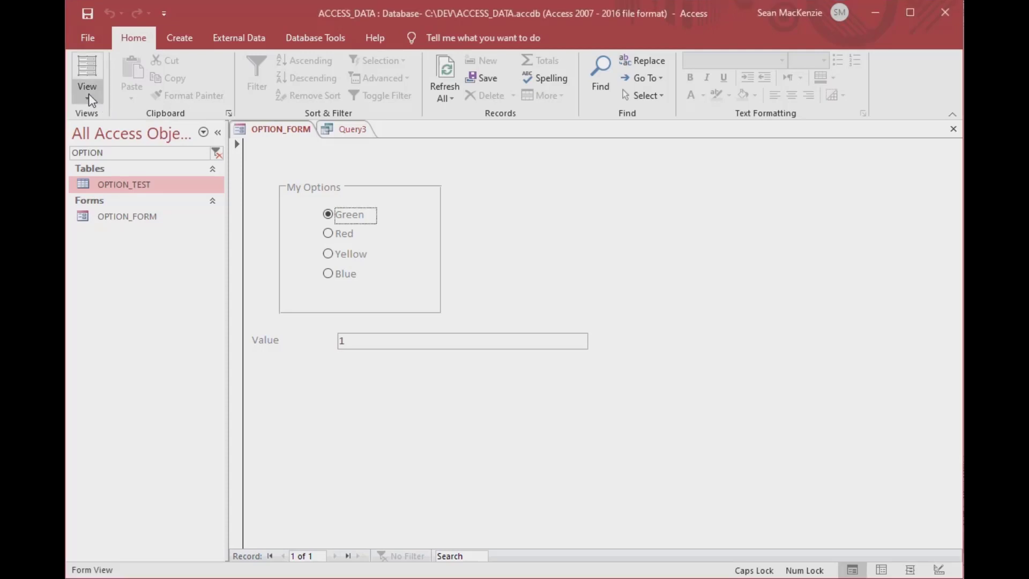
pyautogui.click(121, 224)
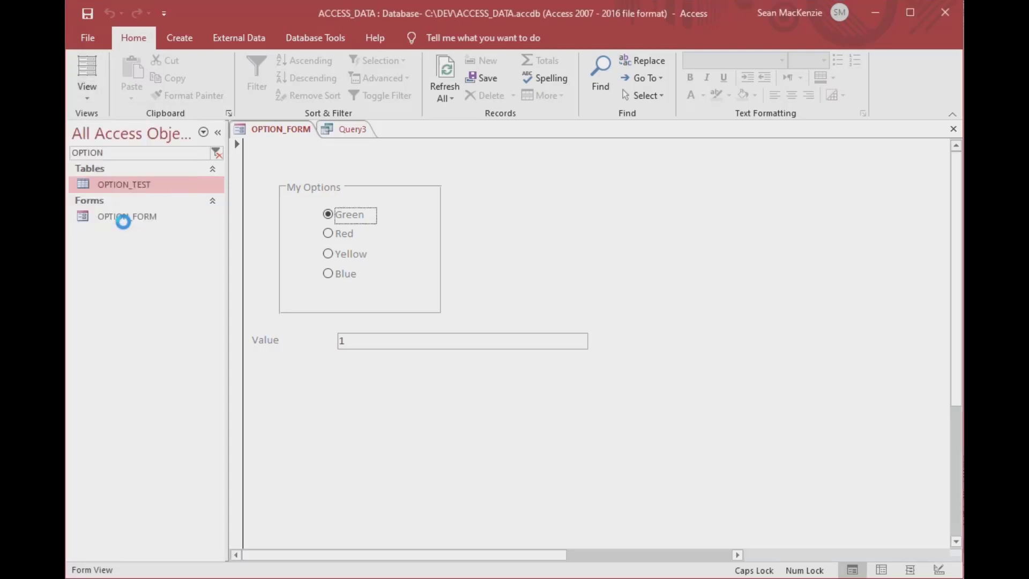
pyautogui.click(403, 218)
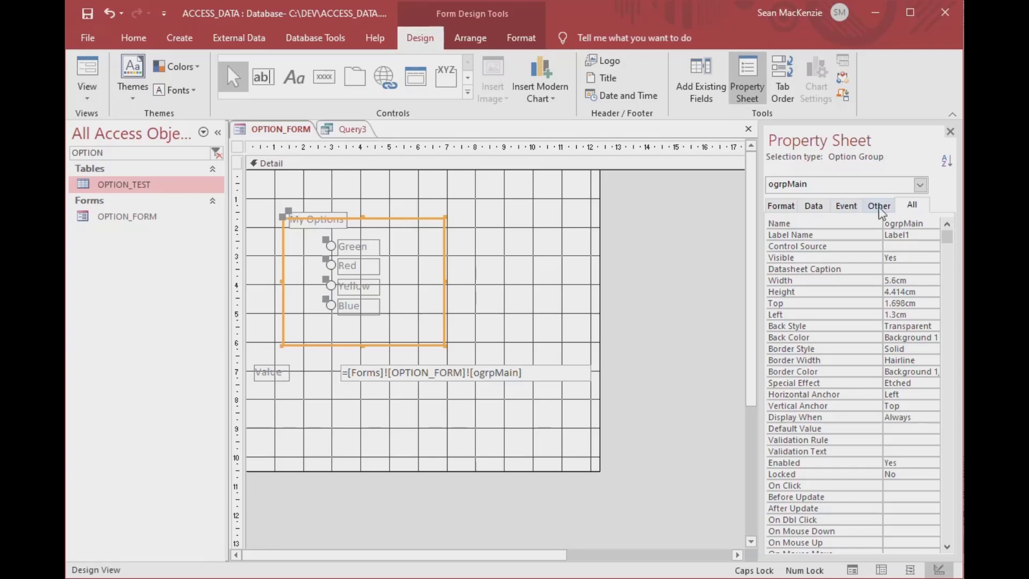
pyautogui.click(846, 206)
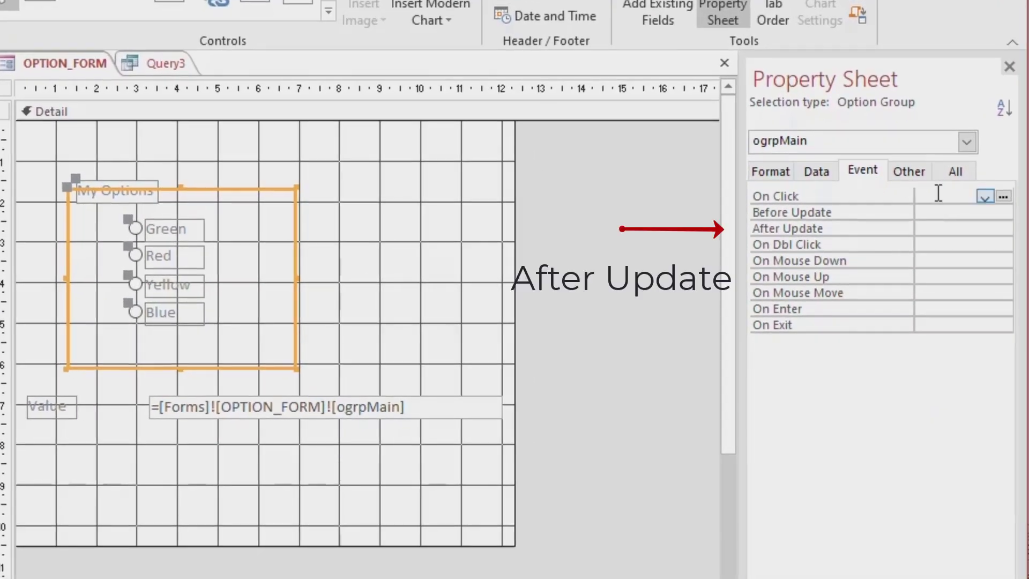
pyautogui.click(942, 227)
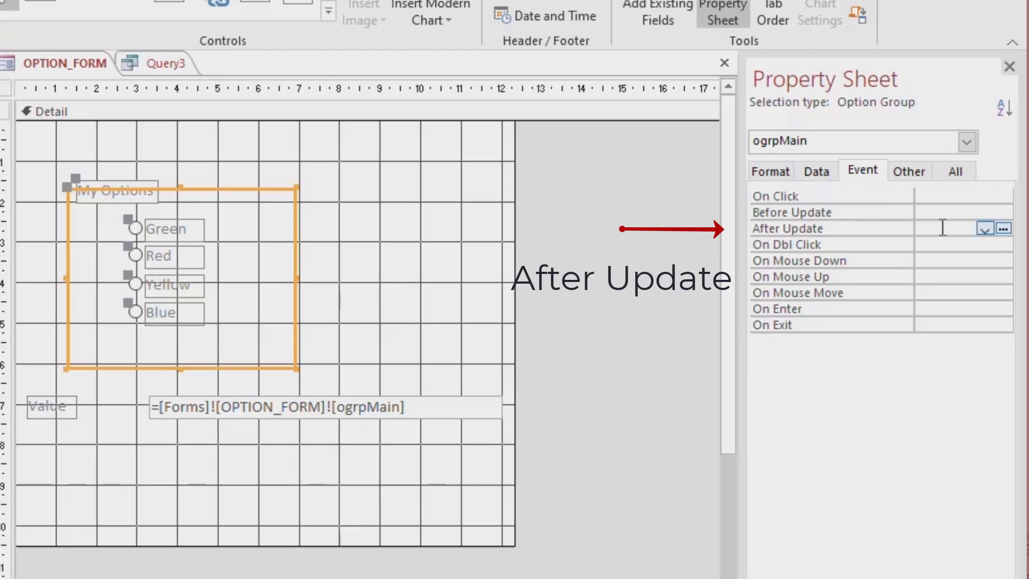
pyautogui.click(1002, 229)
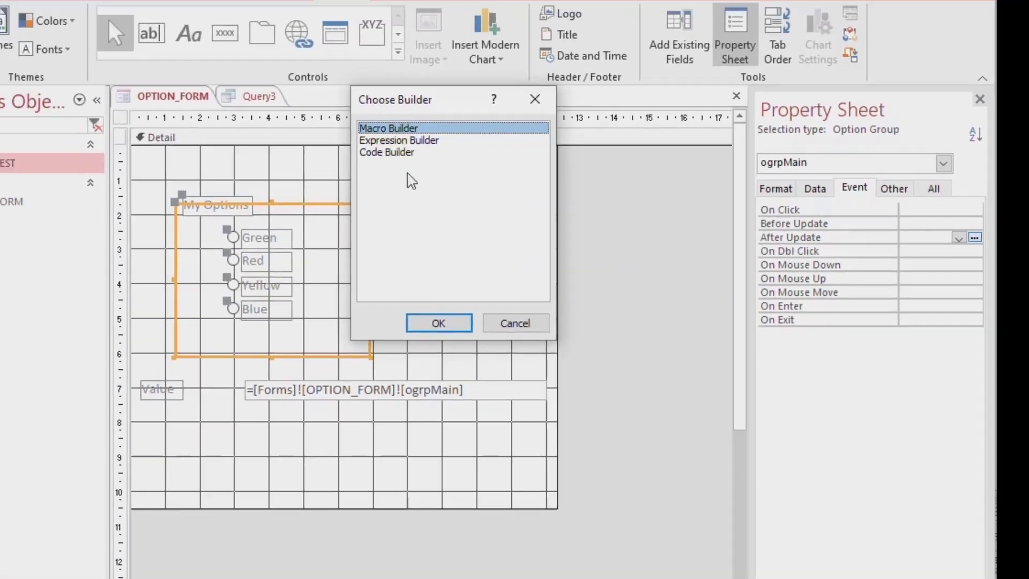
pyautogui.click(326, 131)
pyautogui.doubleClick(469, 180)
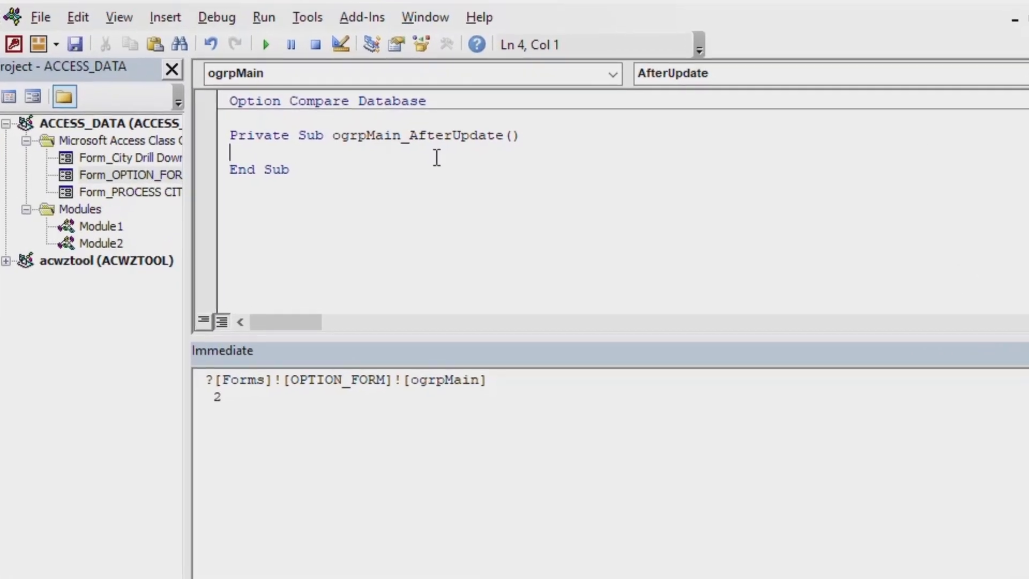
# Add the comment 'Show the selected color from the option group to the ogrpMain_AfterUpdate procedure
pyautogui.press('Return')
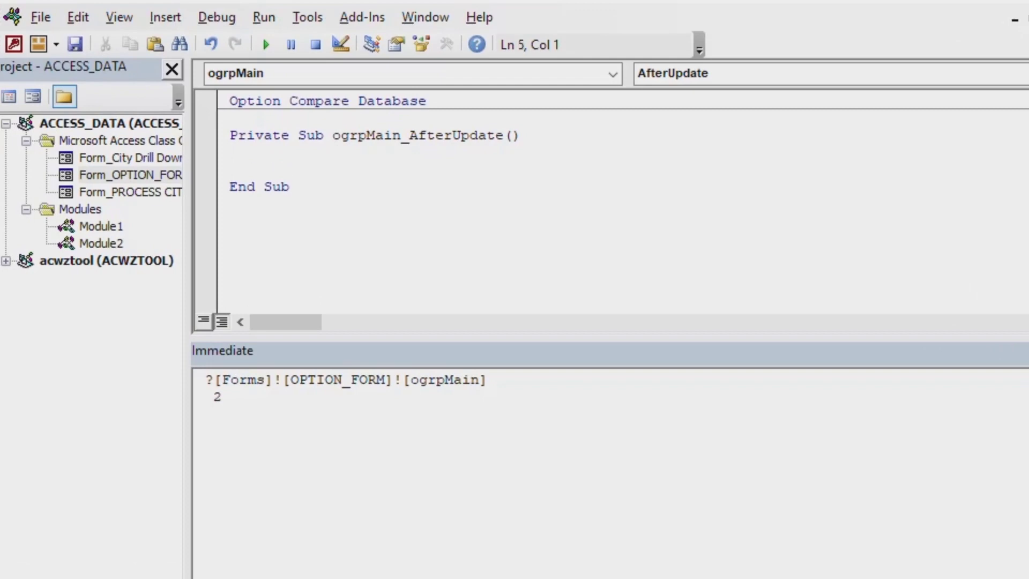
pyautogui.press('BackSpace')
pyautogui.write("'")
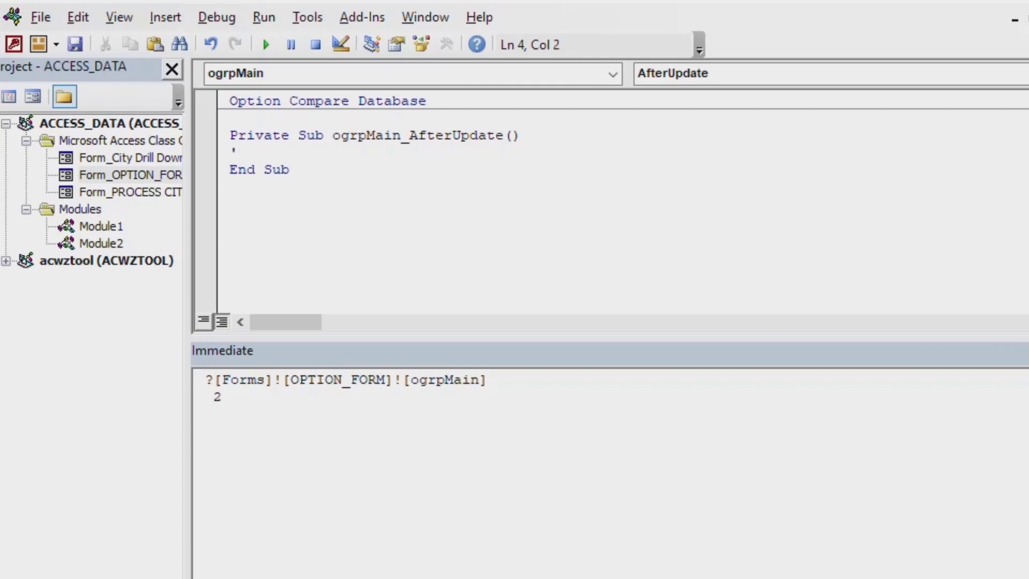
pyautogui.write('Show the seledf')
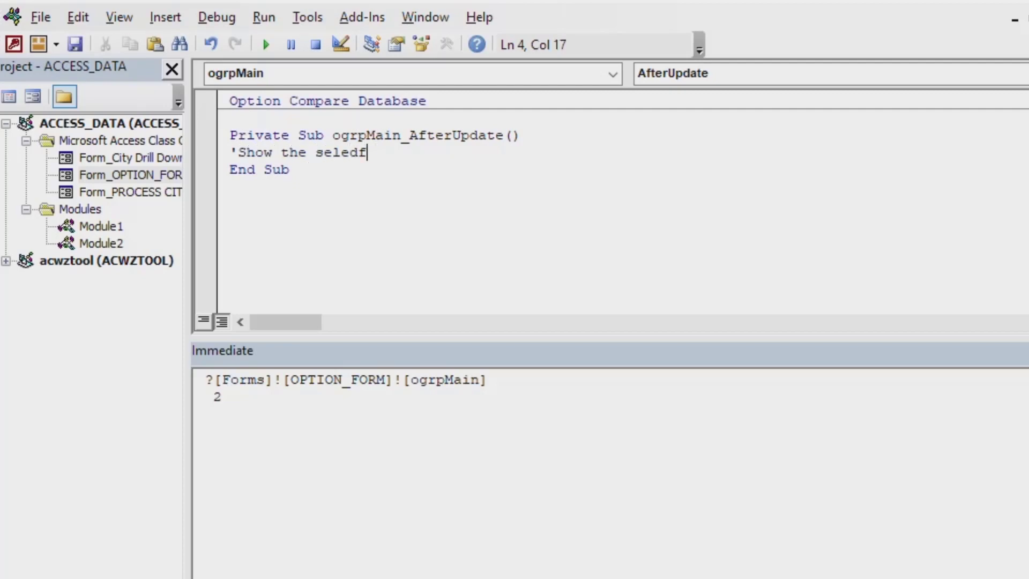
pyautogui.press('BackSpace')
pyautogui.press('BackSpace')
pyautogui.write('cted color ')
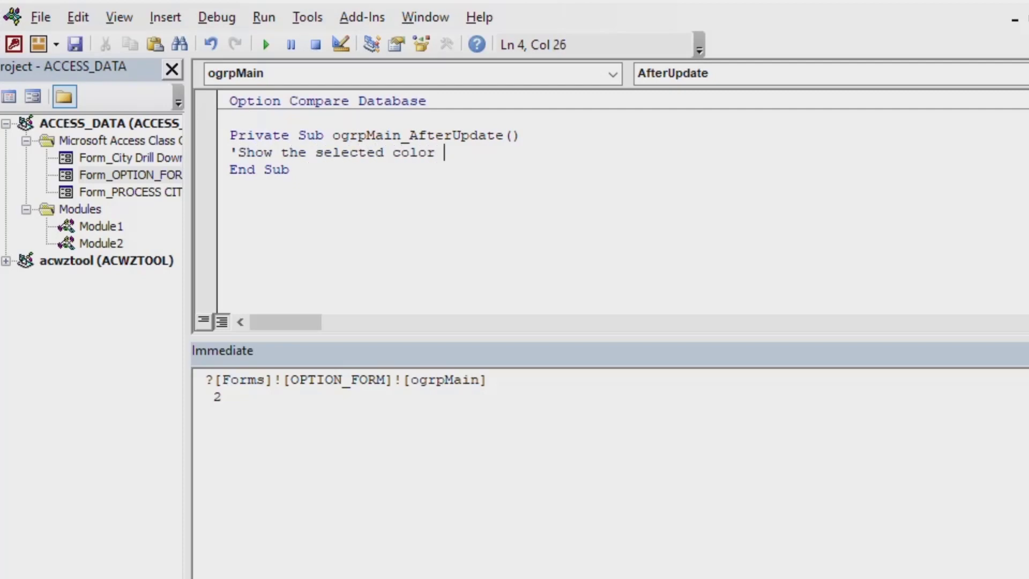
pyautogui.write('from the opt')
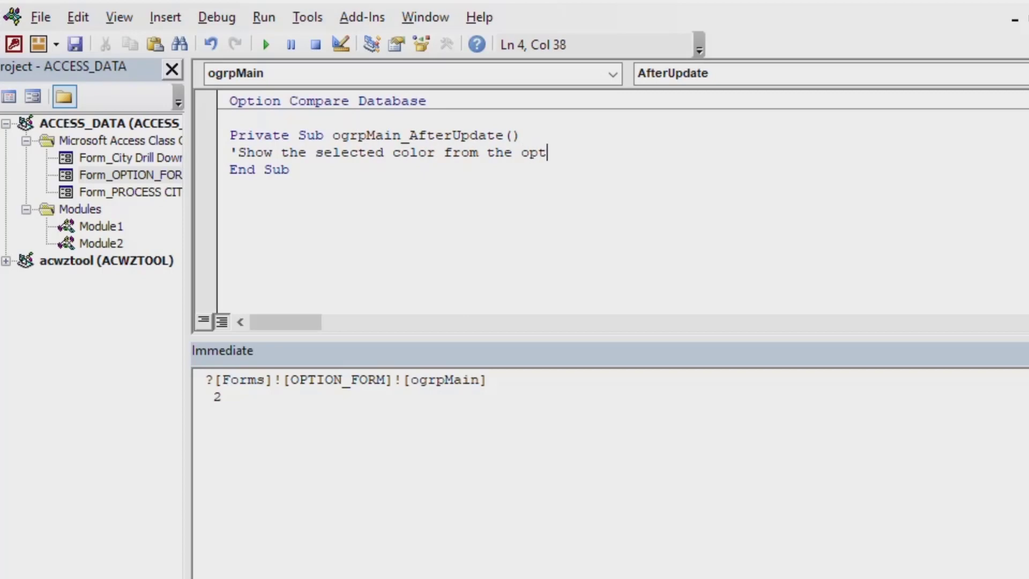
pyautogui.write('ion group')
pyautogui.press('Return')
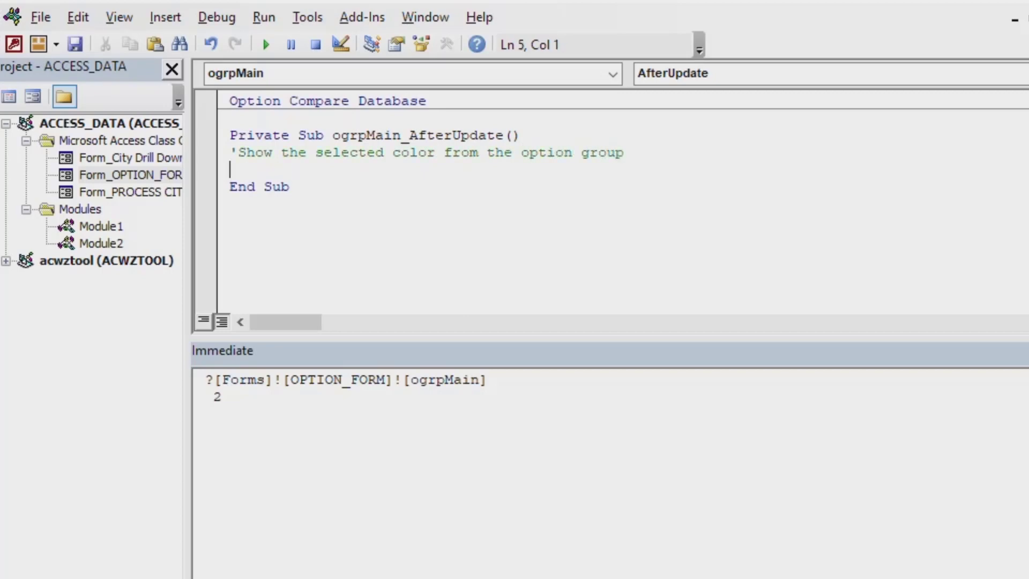
# Start a Select Case block on Me!ogrpMain below the comment, with an indented line under it
pyautogui.write('Select Case ')
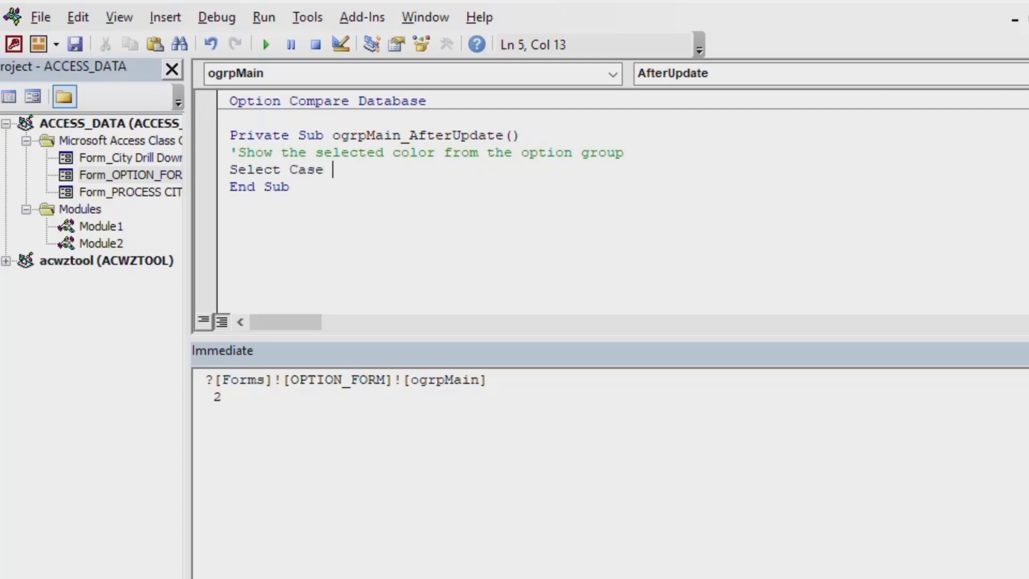
pyautogui.write('Me!ogrpMain')
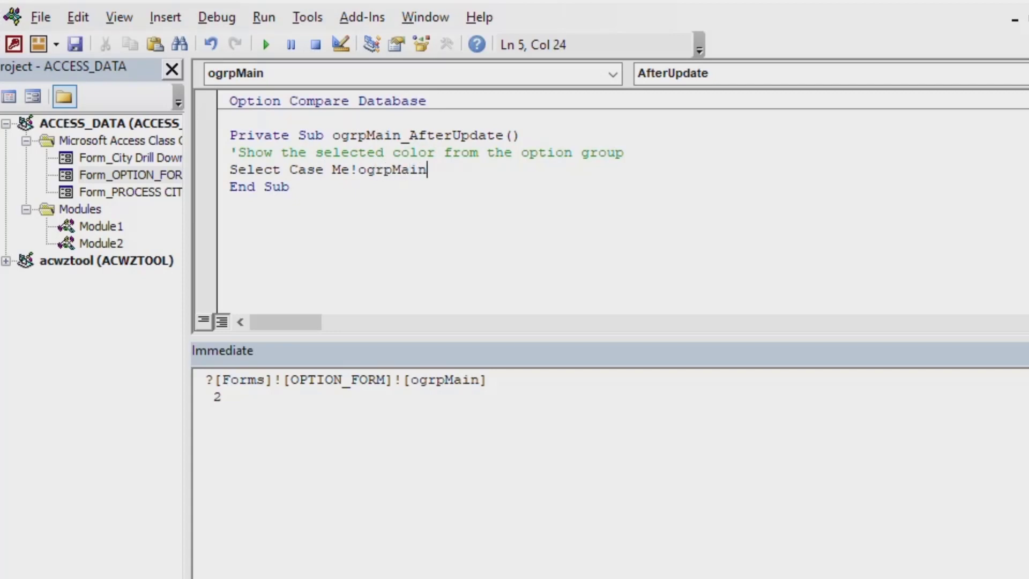
pyautogui.press('Return')
pyautogui.press('Tab')
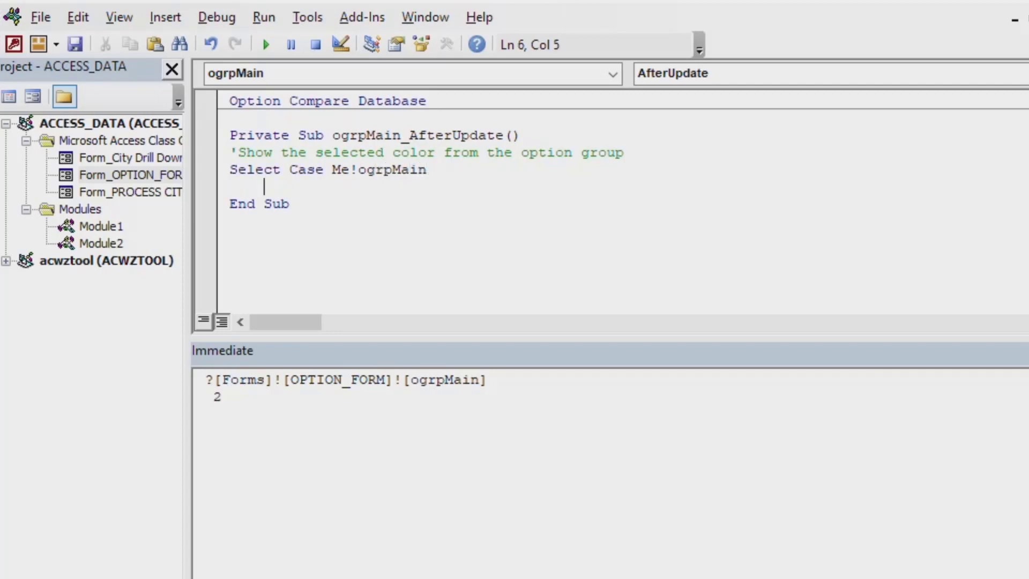
# Add a Case 1 branch that shows a message box reading "The color is green"
pyautogui.write('Case 1')
pyautogui.press('Return')
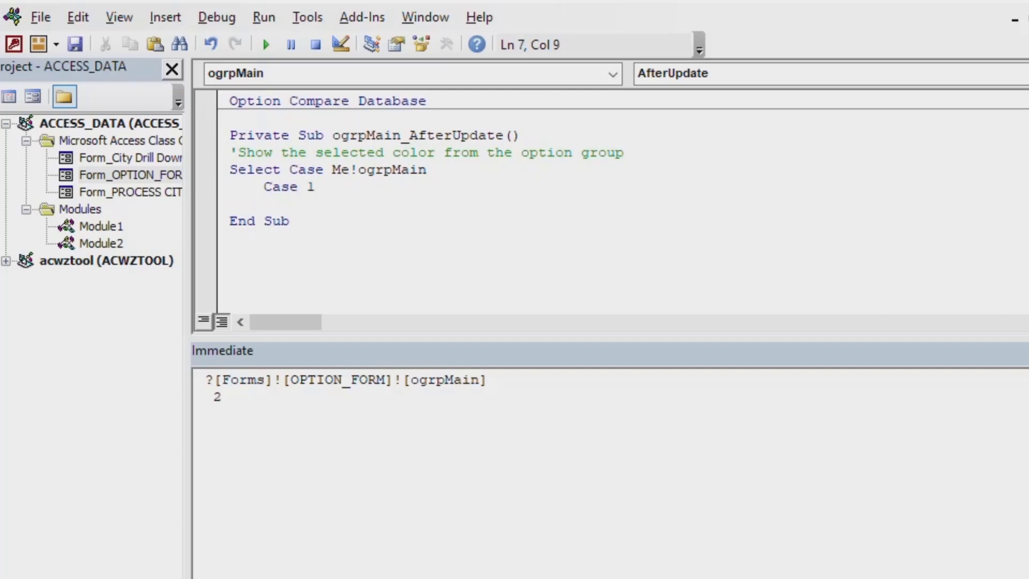
pyautogui.write('MsgBox "Th')
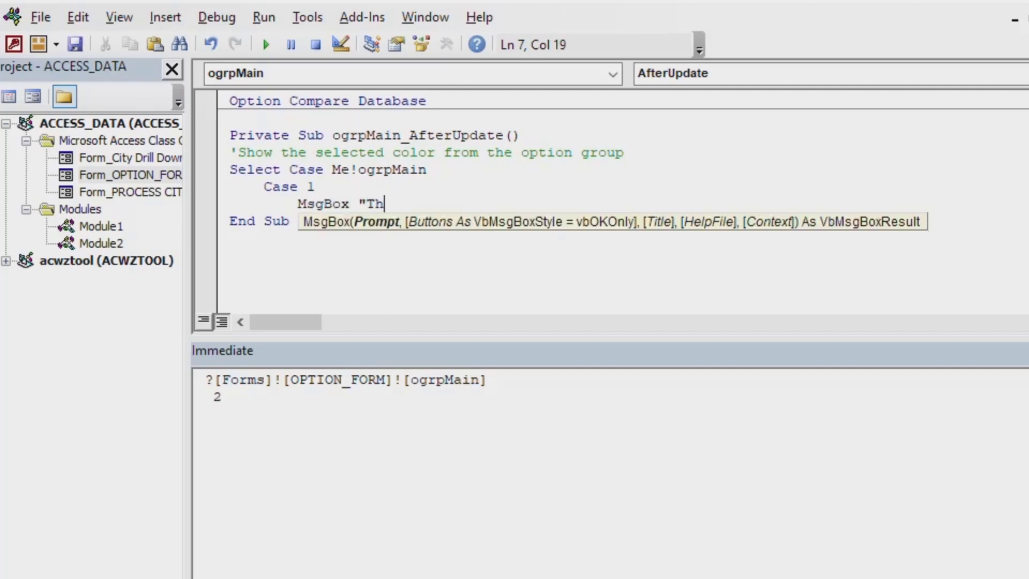
pyautogui.write('e color is ')
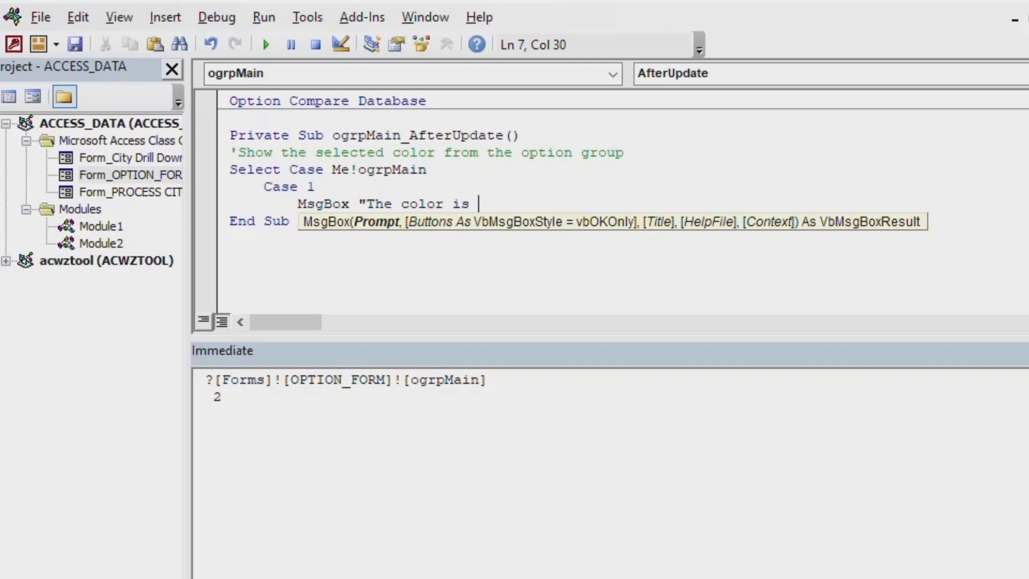
pyautogui.write('green"')
pyautogui.press('Return')
pyautogui.press('BackSpace')
# Add a Case 2 branch that shows a message box reading "The color is red."
pyautogui.write('Case 2')
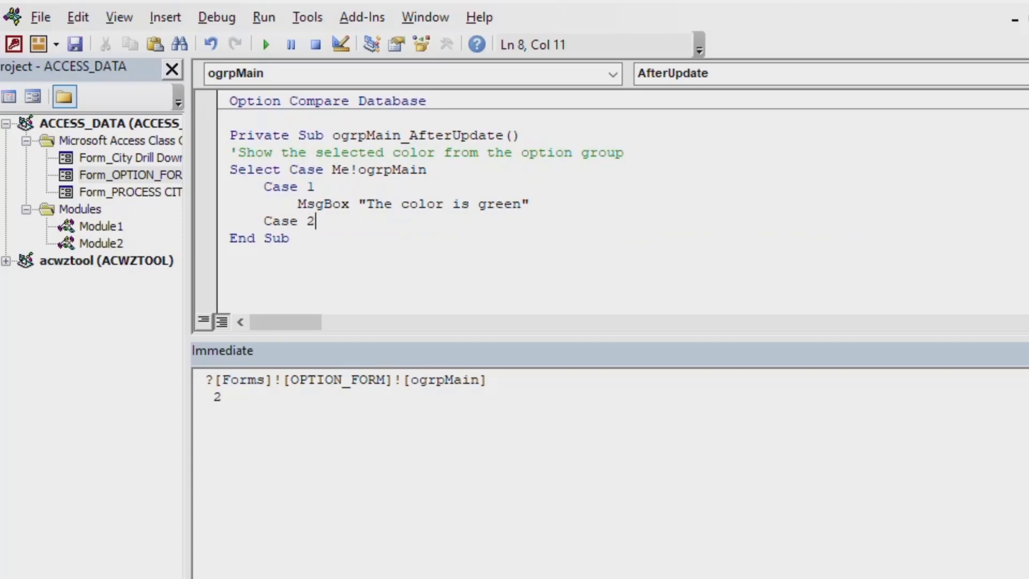
pyautogui.press('Return')
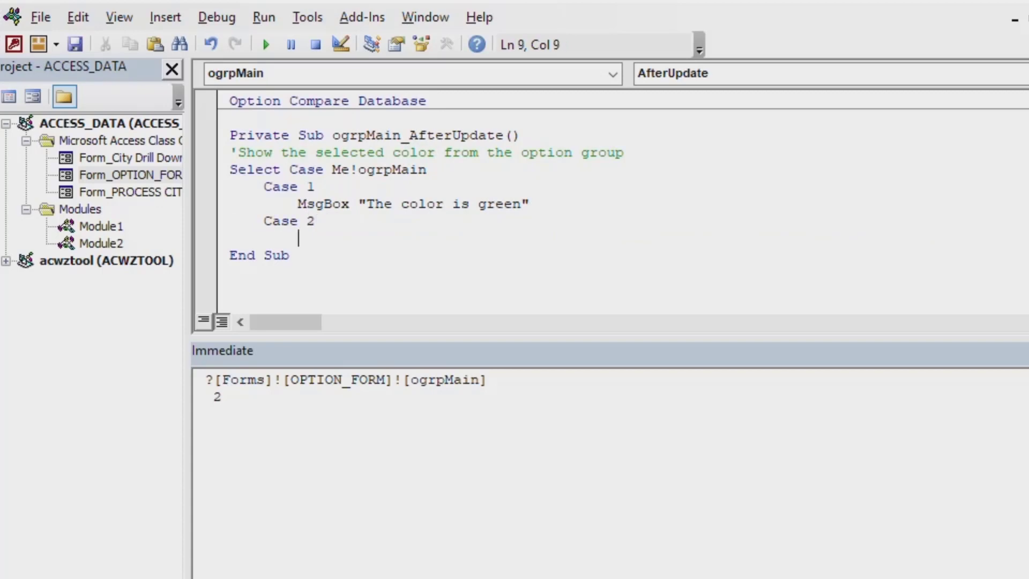
pyautogui.write('MsgBox ')
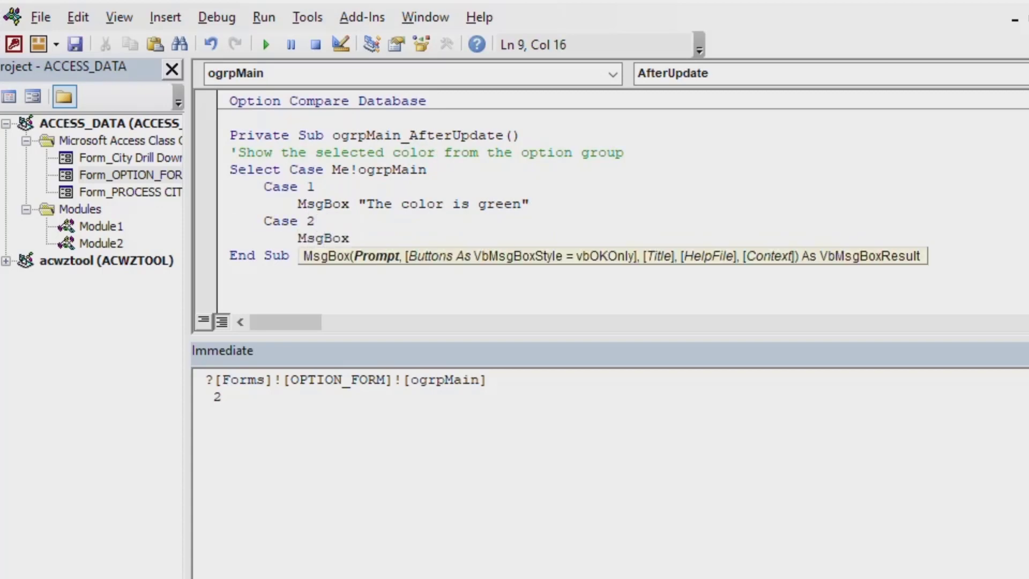
pyautogui.write('"The color ')
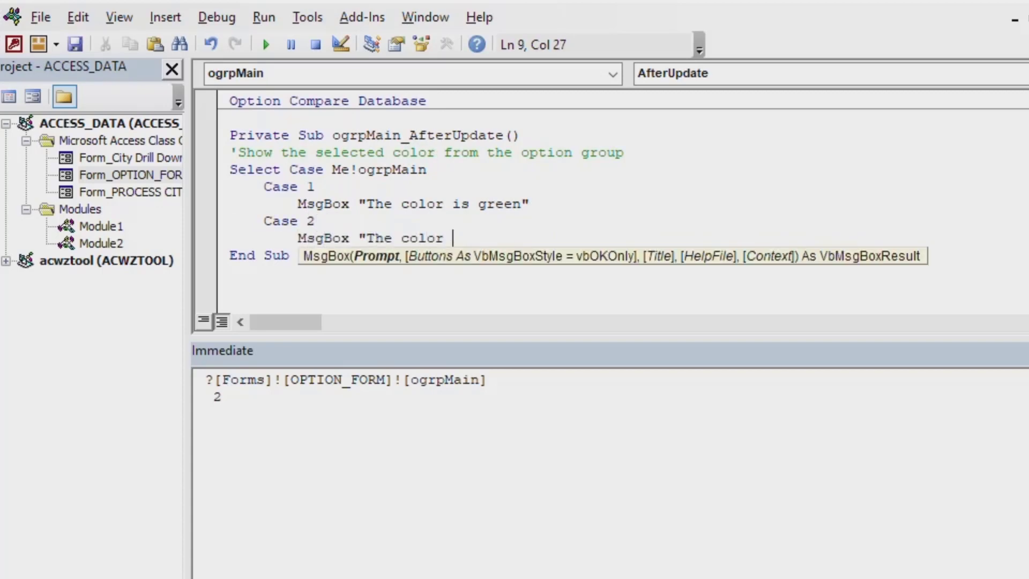
pyautogui.write('is')
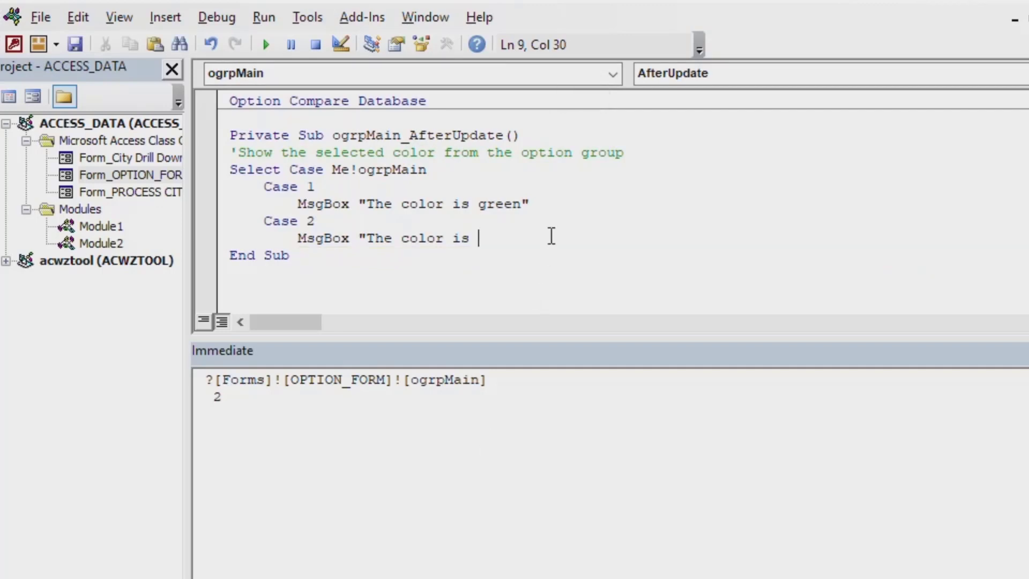
pyautogui.write('red.')
# Add a period after green in the Case 1 message and return to the end of the code block
pyautogui.press('Up')
pyautogui.press('Up')
pyautogui.write('.')
pyautogui.press('Down')
pyautogui.press('Down')
# Add a Case 3 branch that shows a message box reading "The color is yellow."
pyautogui.press('Return')
pyautogui.write('Case 3')
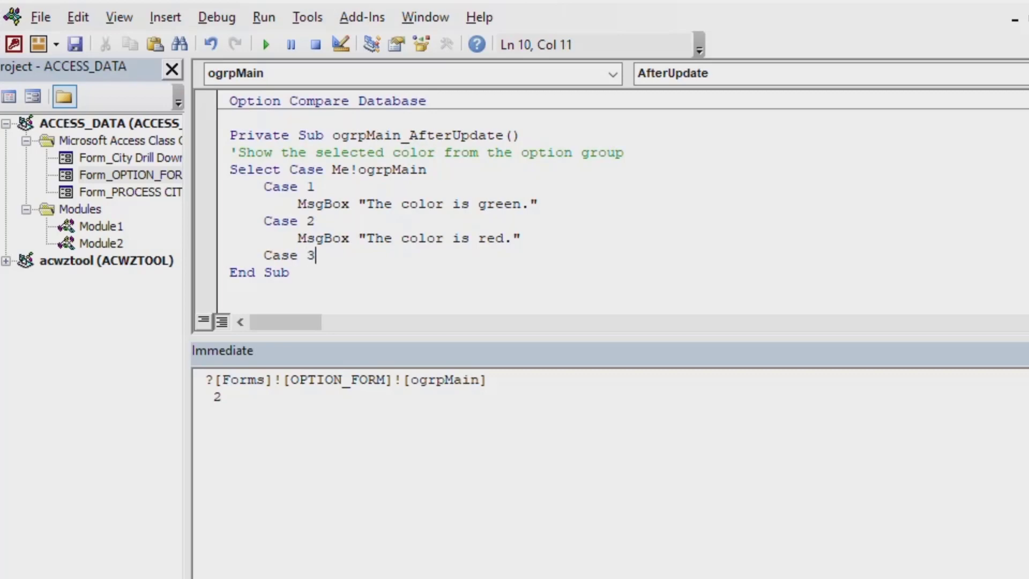
pyautogui.press('Return')
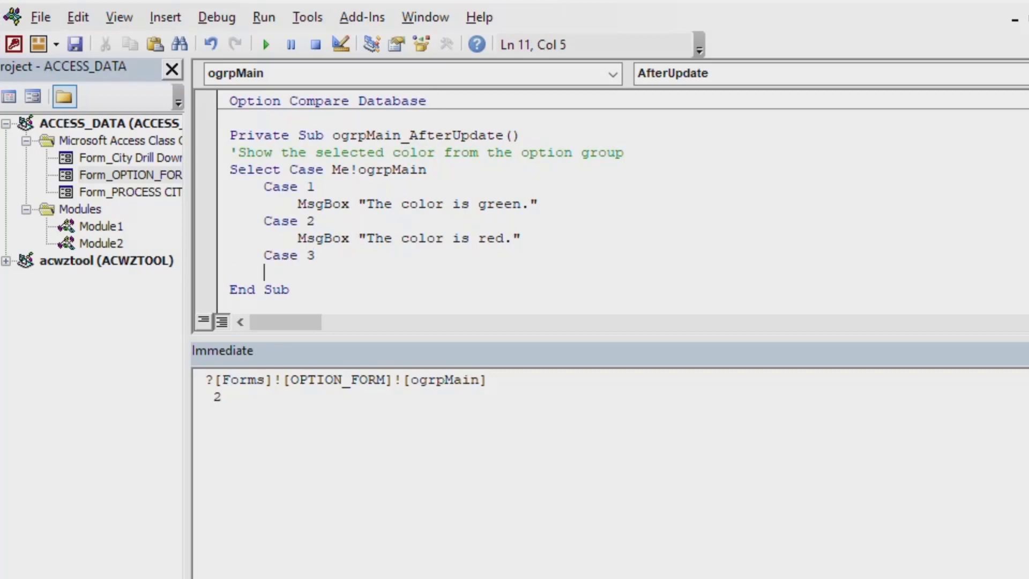
pyautogui.press('Tab')
pyautogui.write('MsgBxo')
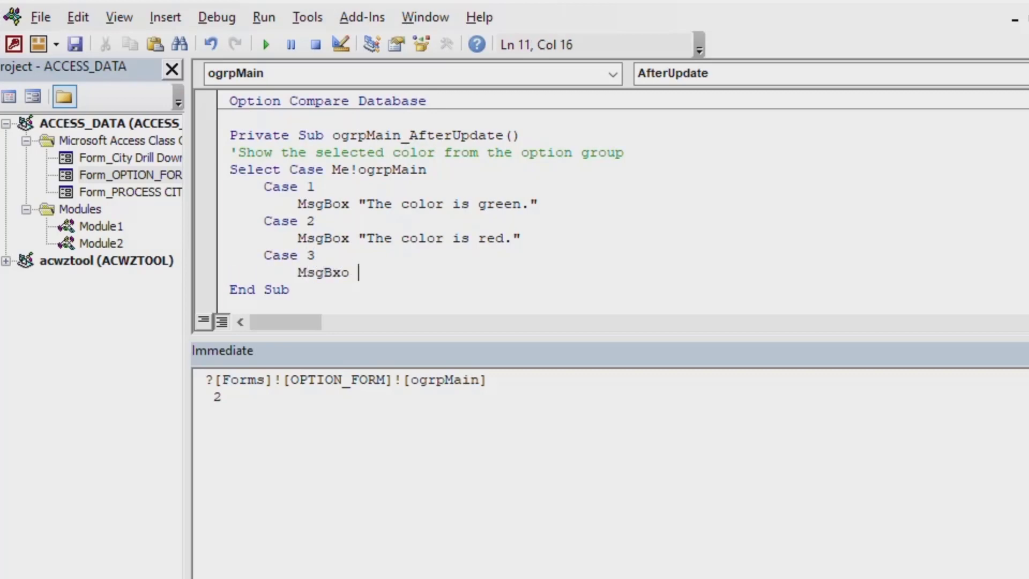
pyautogui.press('BackSpace')
pyautogui.press('BackSpace')
pyautogui.press('BackSpace')
pyautogui.write('ox "The co')
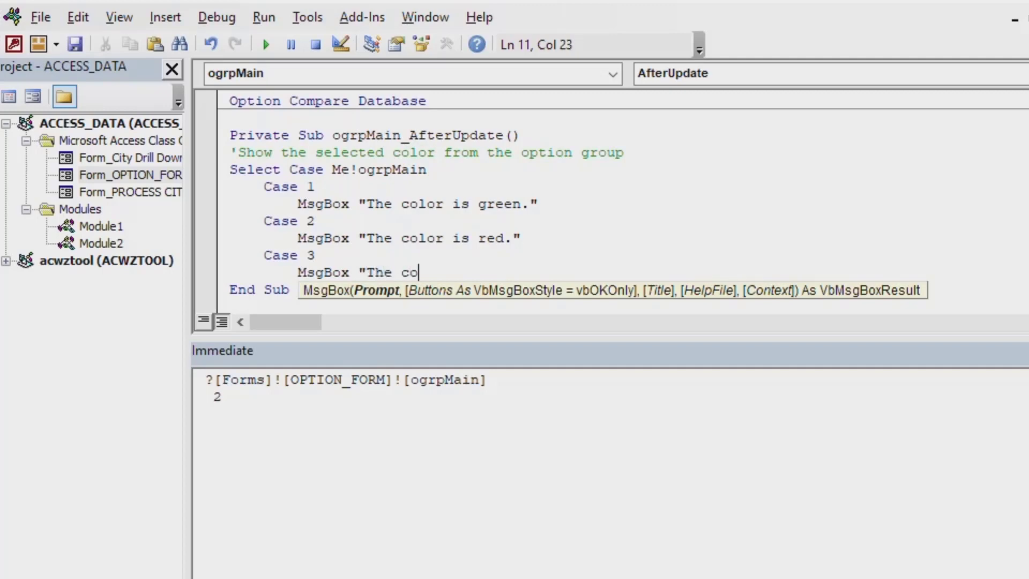
pyautogui.write('lor is yello')
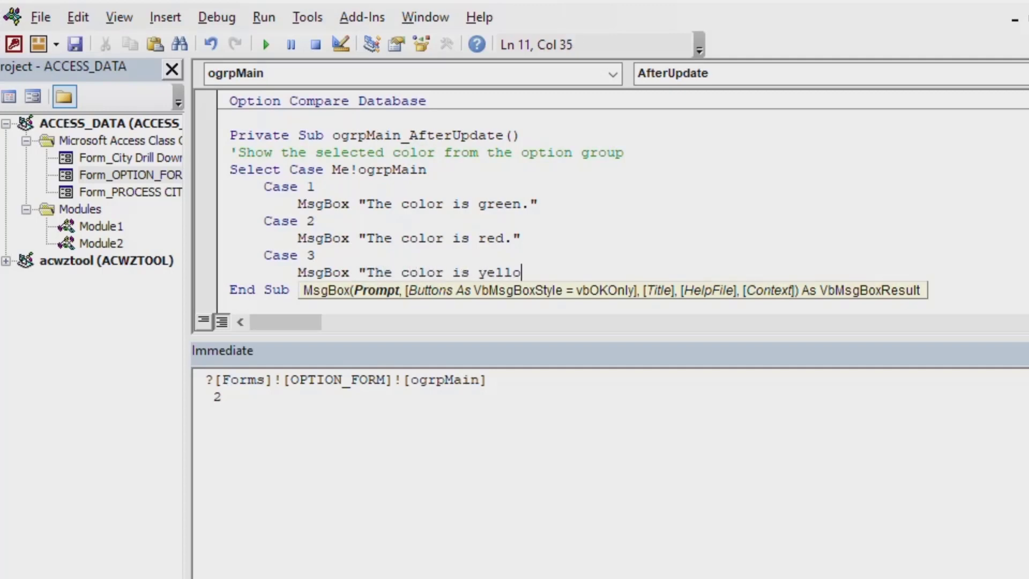
pyautogui.write('w."')
# Add a Case 4 branch that shows a message box reading "The color is blue."
pyautogui.press('Return')
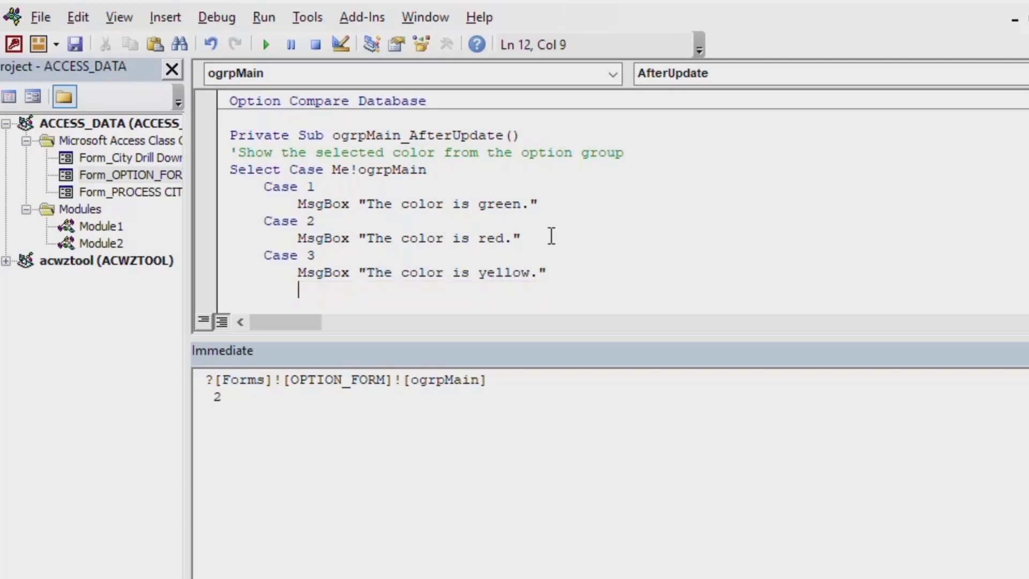
pyautogui.press('BackSpace')
pyautogui.write('Case ')
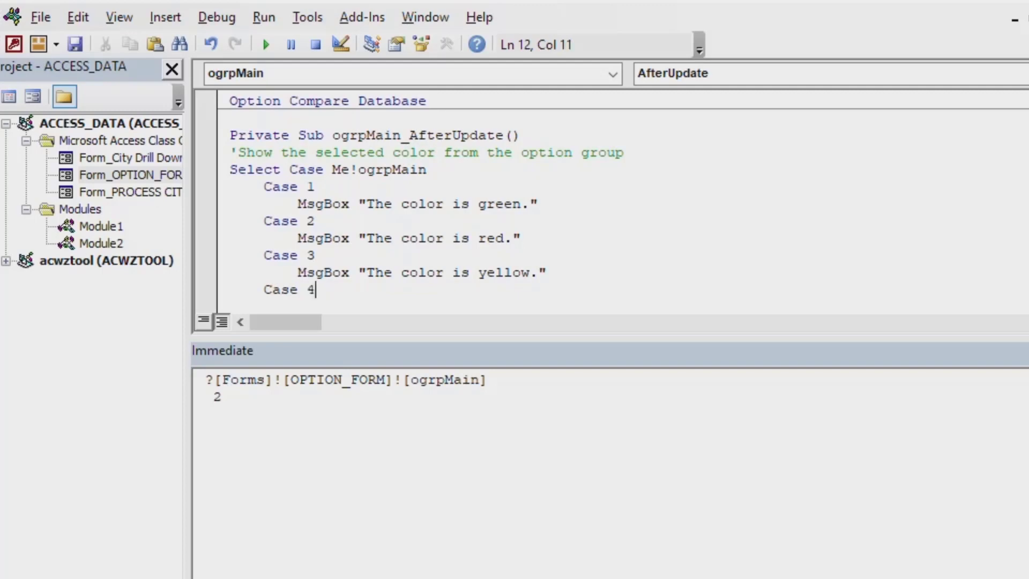
pyautogui.write('4')
pyautogui.press('Return')
pyautogui.press('Tab')
pyautogui.write('M')
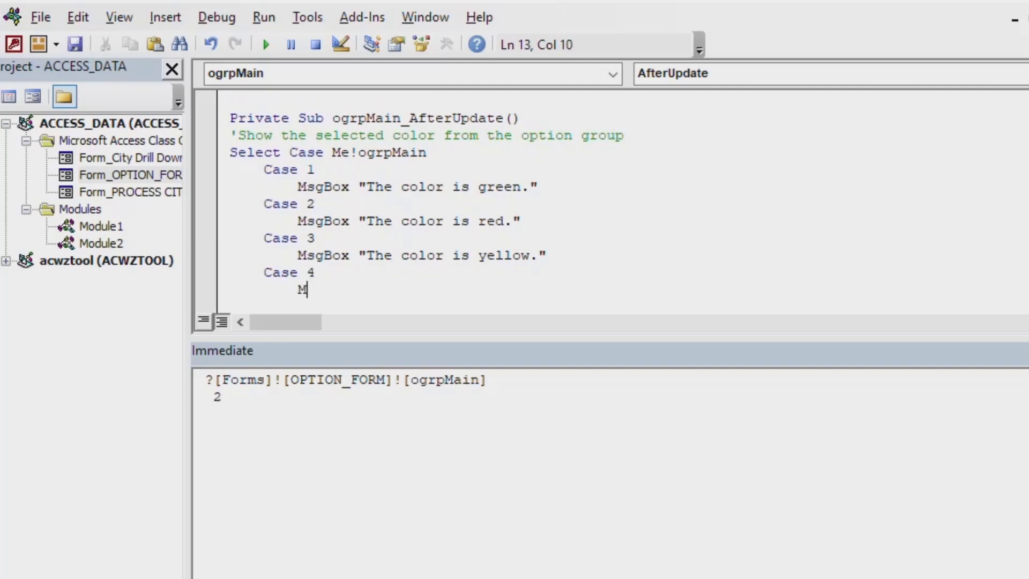
pyautogui.write('sgBox ')
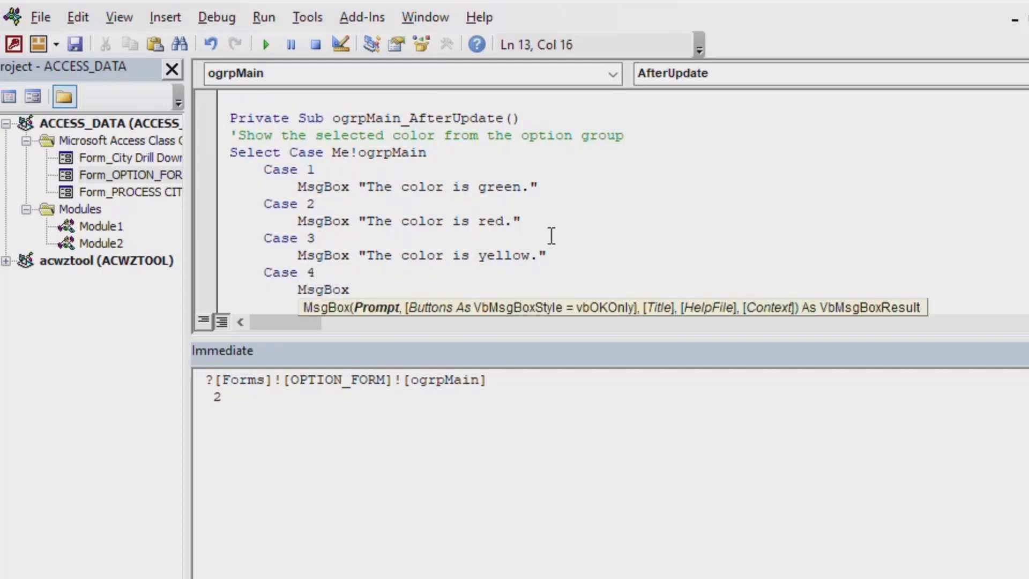
pyautogui.write('"The color is blue."')
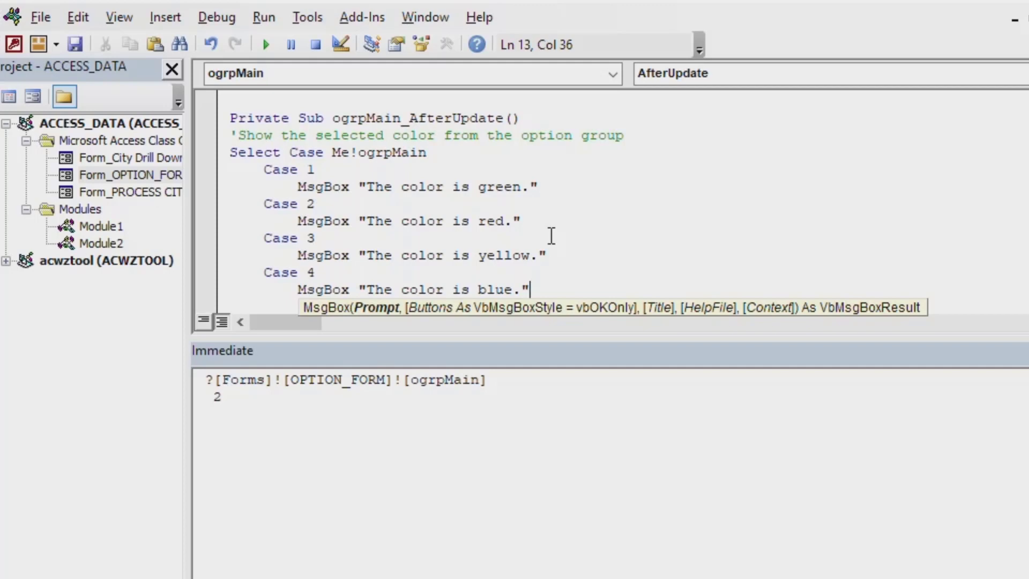
# Add a Case Else branch that shows a message box reading "Not selected."
pyautogui.press('Return')
pyautogui.write('Case Else')
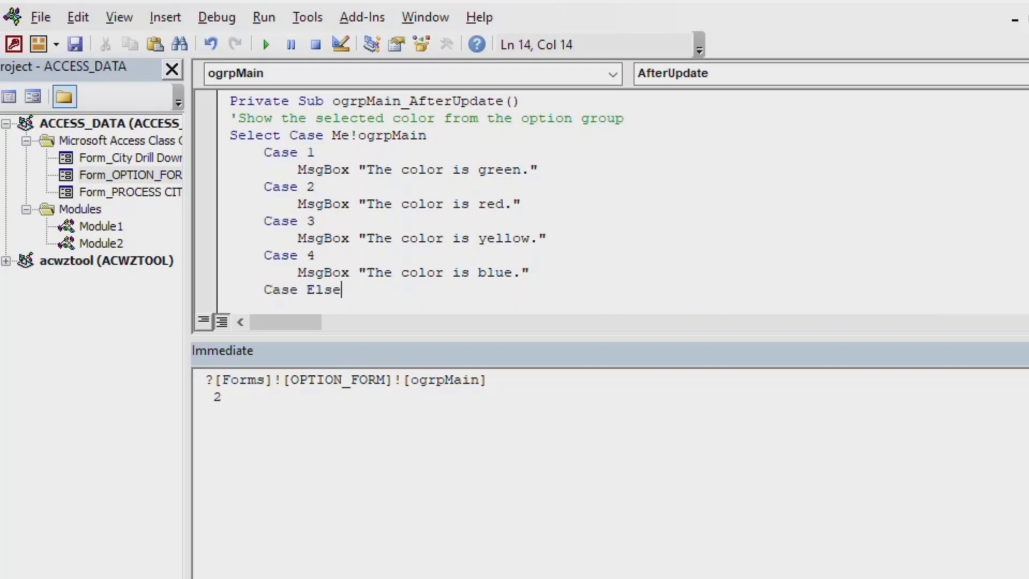
pyautogui.press('Return')
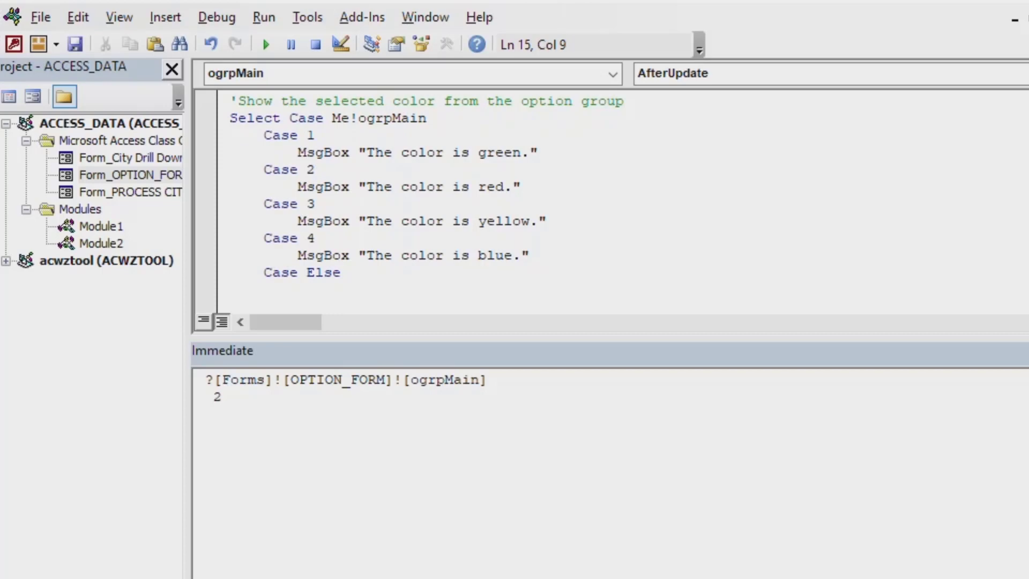
pyautogui.write('"')
pyautogui.press('BackSpace')
pyautogui.write('MsgBox')
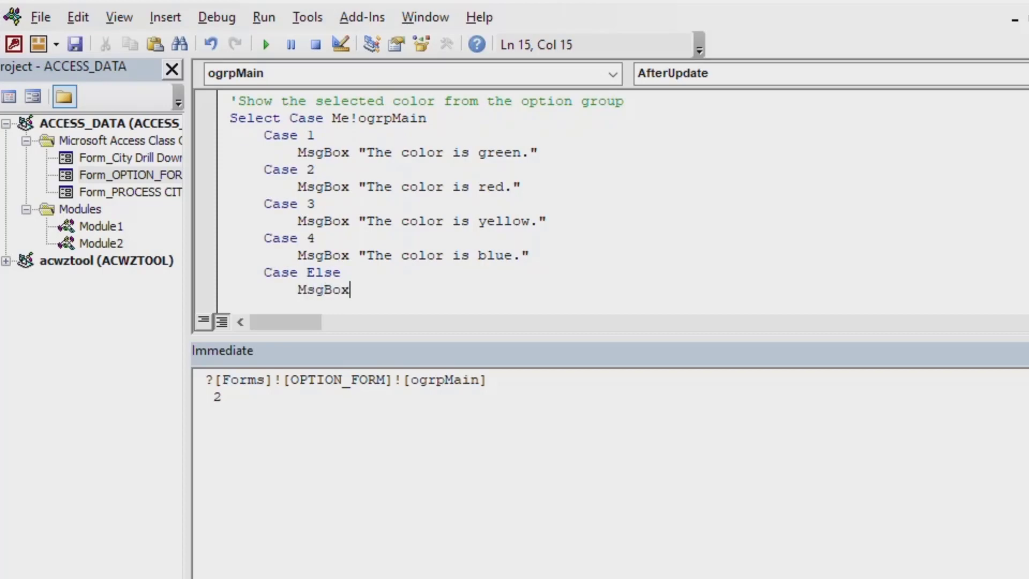
pyautogui.write(' "Not ')
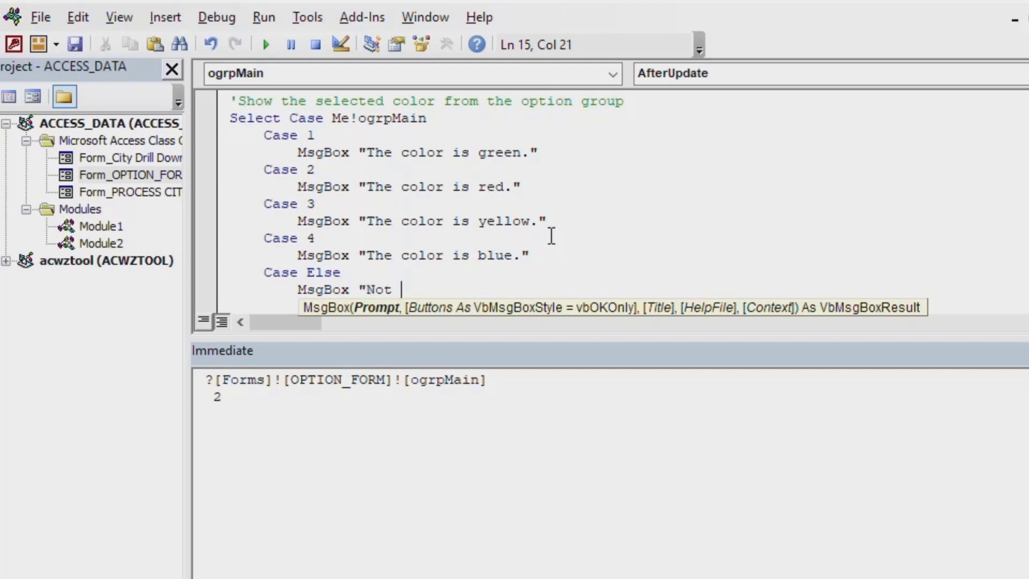
pyautogui.write('selected.')
pyautogui.write('".')
pyautogui.write('"')
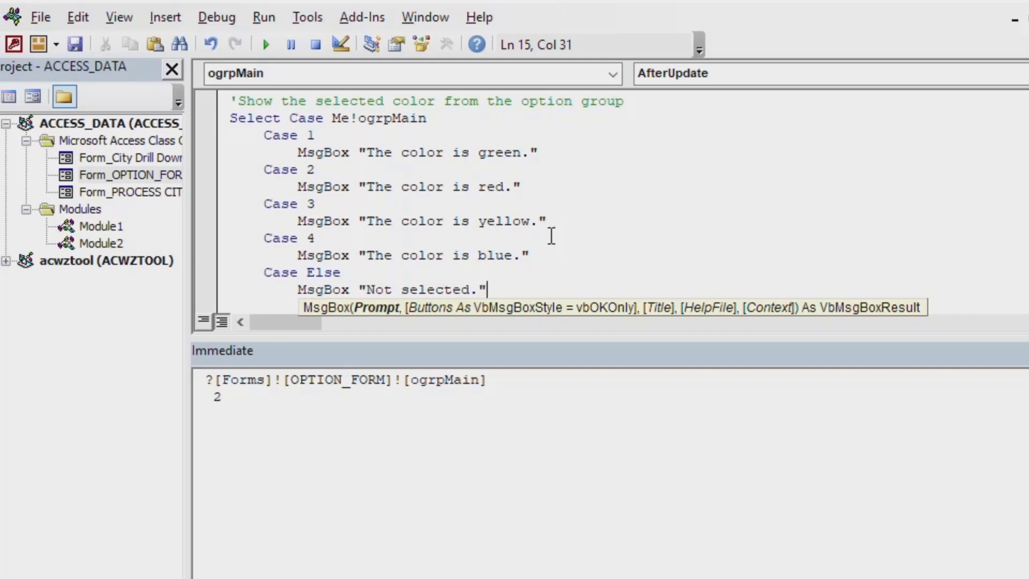
# Close the Select Case block with an unindented End Select line above End Sub
pyautogui.press('Down')
pyautogui.press('Left')
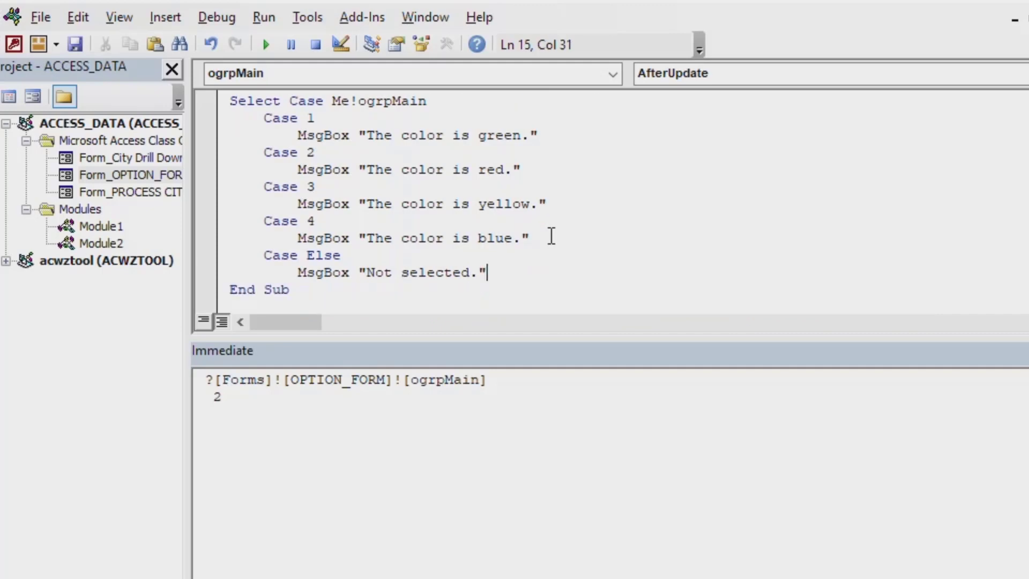
pyautogui.press('Return')
pyautogui.press('BackSpace')
pyautogui.press('BackSpace')
pyautogui.write('End Select')
pyautogui.press('Return')
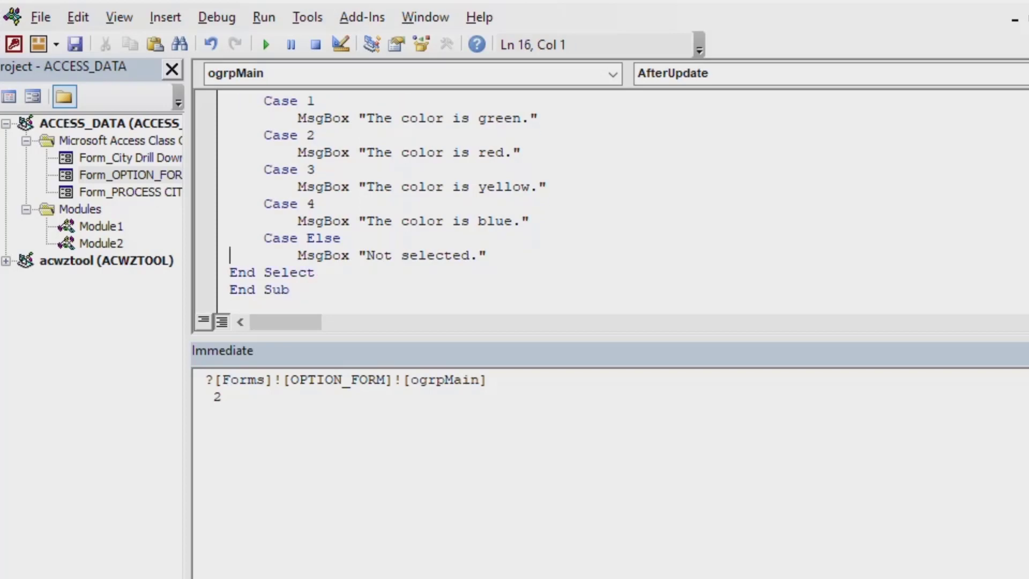
# Save the procedure, including the changes to both the form OPTION_FORM and the query Query3
pyautogui.press('Up')
pyautogui.press('Up')
pyautogui.press('Up')
pyautogui.press('Up')
pyautogui.press('Up')
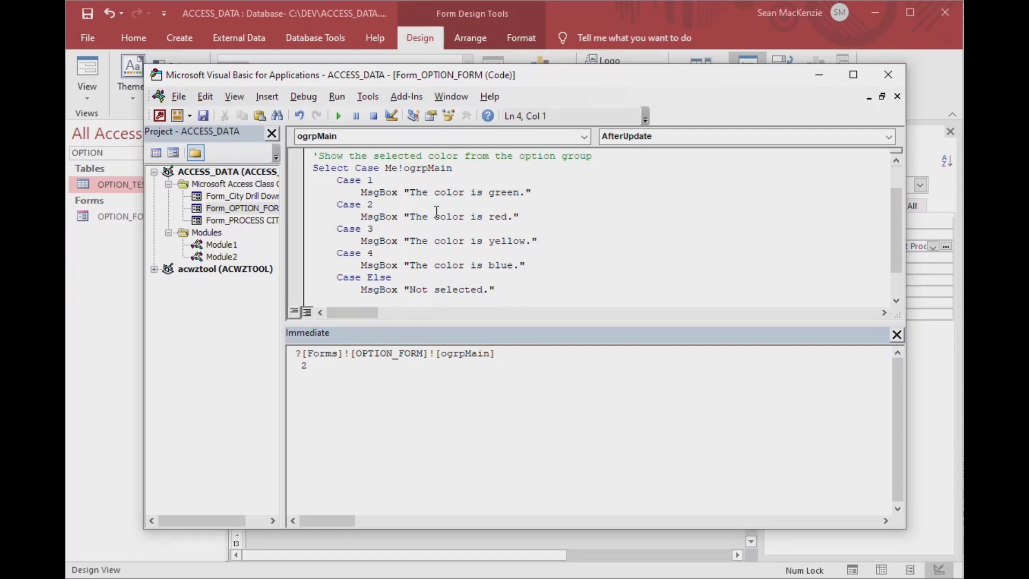
pyautogui.hotkey('ctrl', 's')
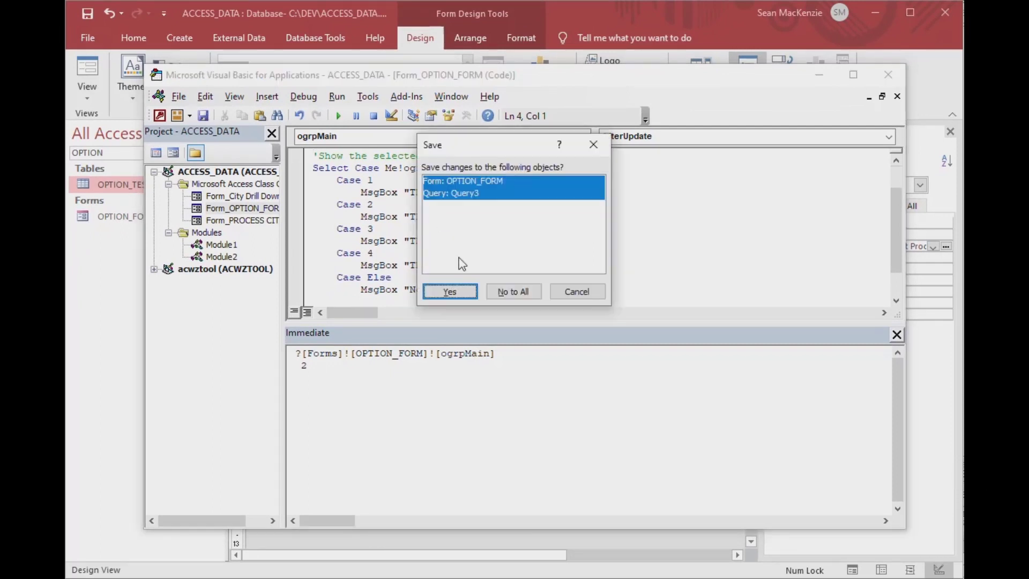
pyautogui.click(448, 292)
pyautogui.click(495, 238)
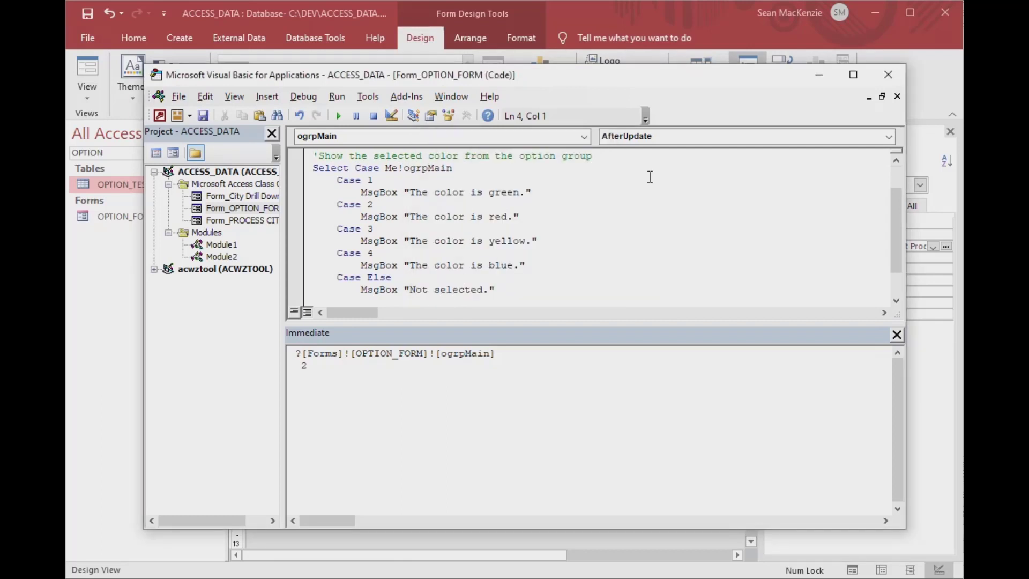
# Show OPTION_FORM in Form View, choose Red in My Options to test the message box, and dismiss it
pyautogui.click(817, 75)
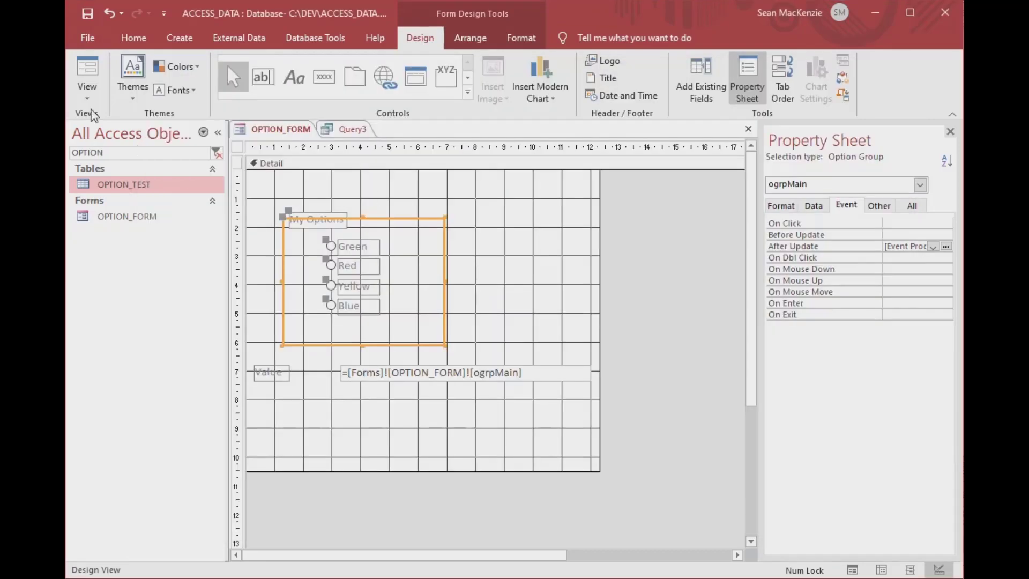
pyautogui.click(84, 70)
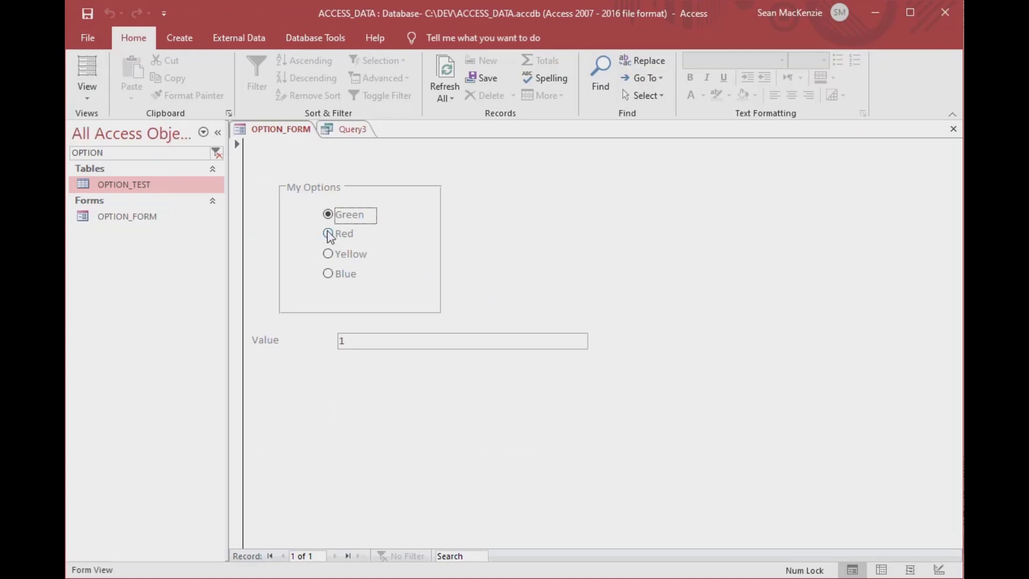
pyautogui.click(328, 234)
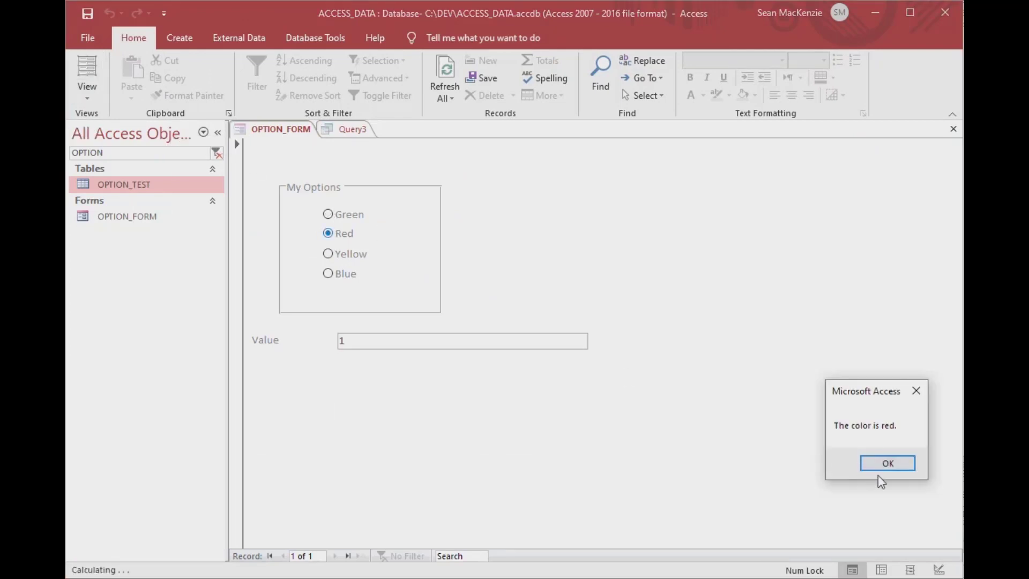
pyautogui.moveTo(878, 393); pyautogui.dragTo(577, 271)
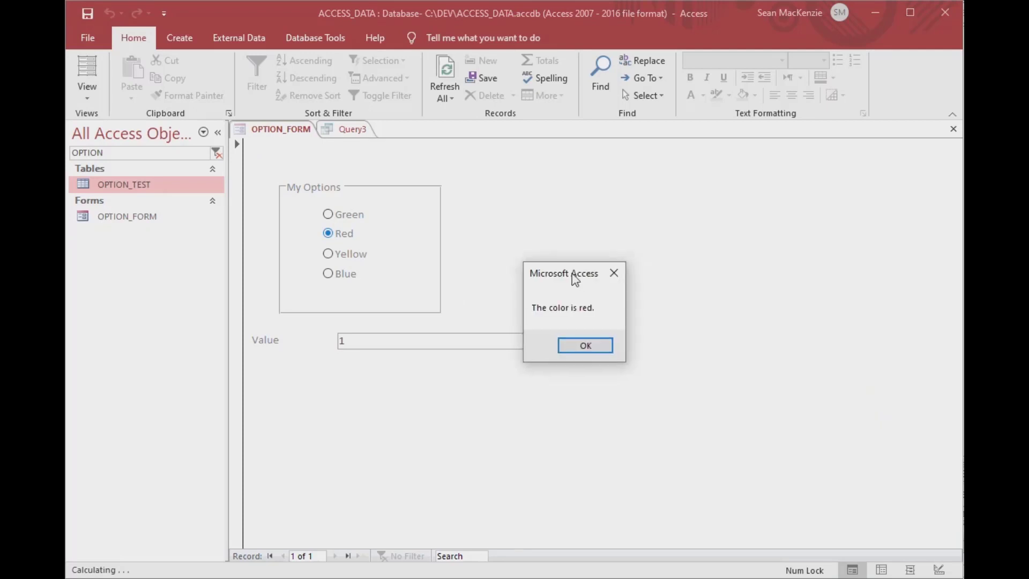
pyautogui.click(587, 342)
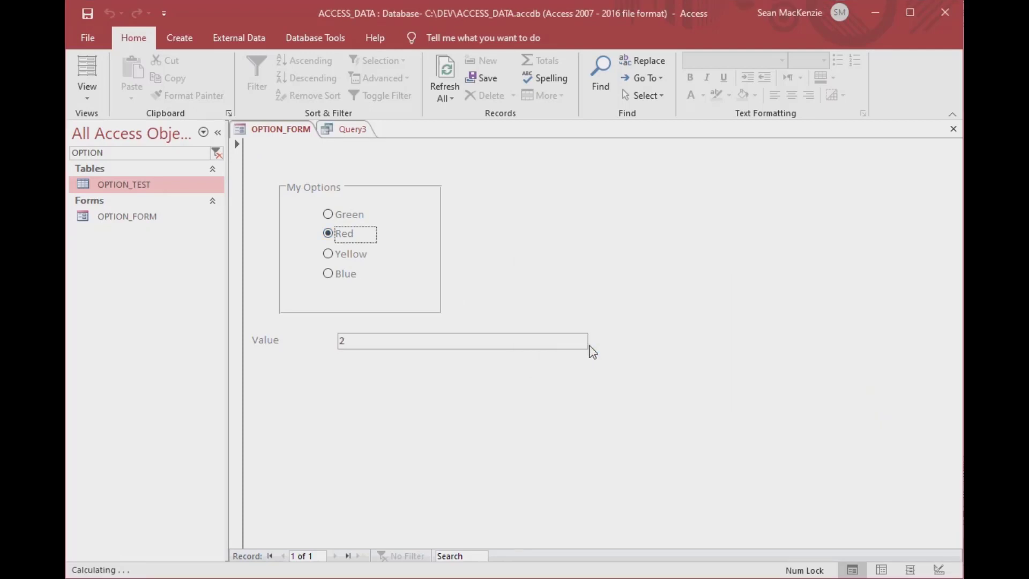
# Test the message box for Yellow, Blue, Green and Red in My Options, dismissing each message
pyautogui.click(336, 255)
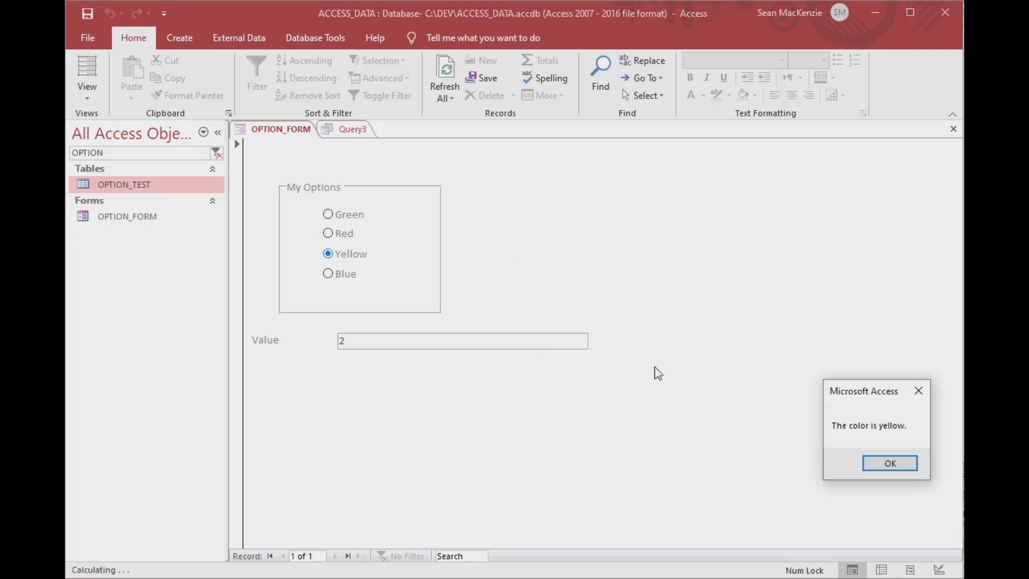
pyautogui.click(885, 464)
pyautogui.click(328, 274)
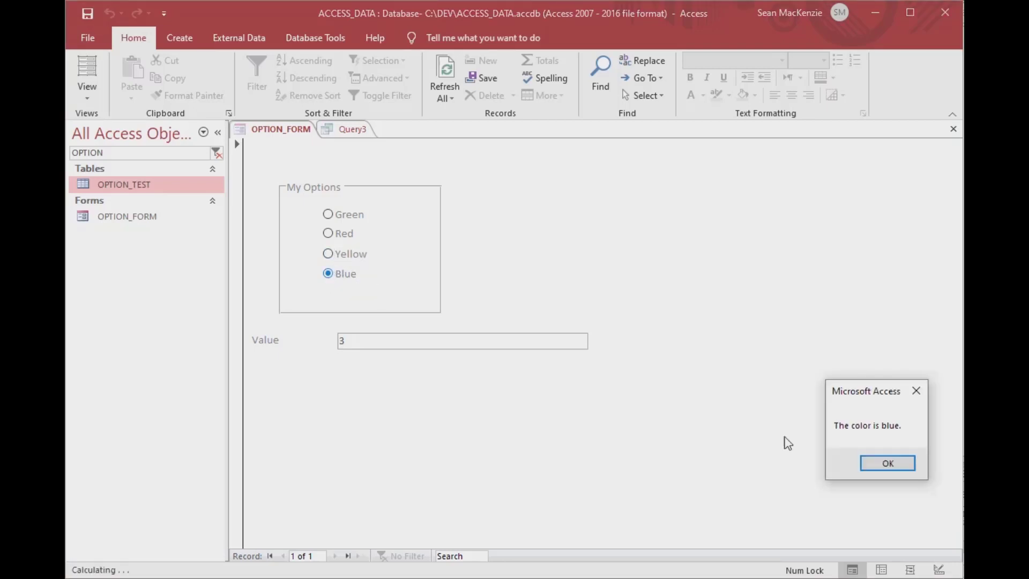
pyautogui.click(885, 464)
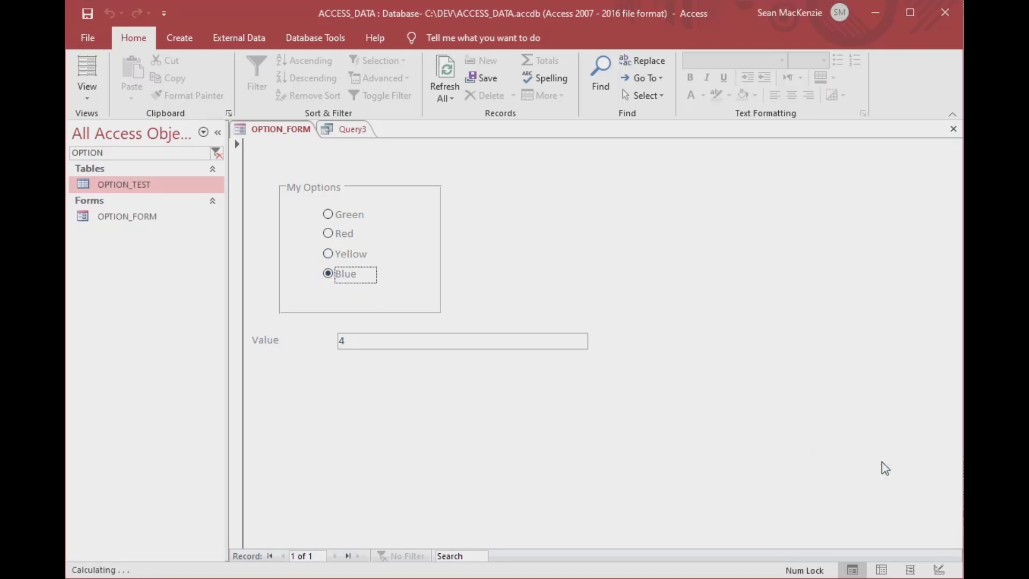
pyautogui.click(330, 214)
pyautogui.click(888, 464)
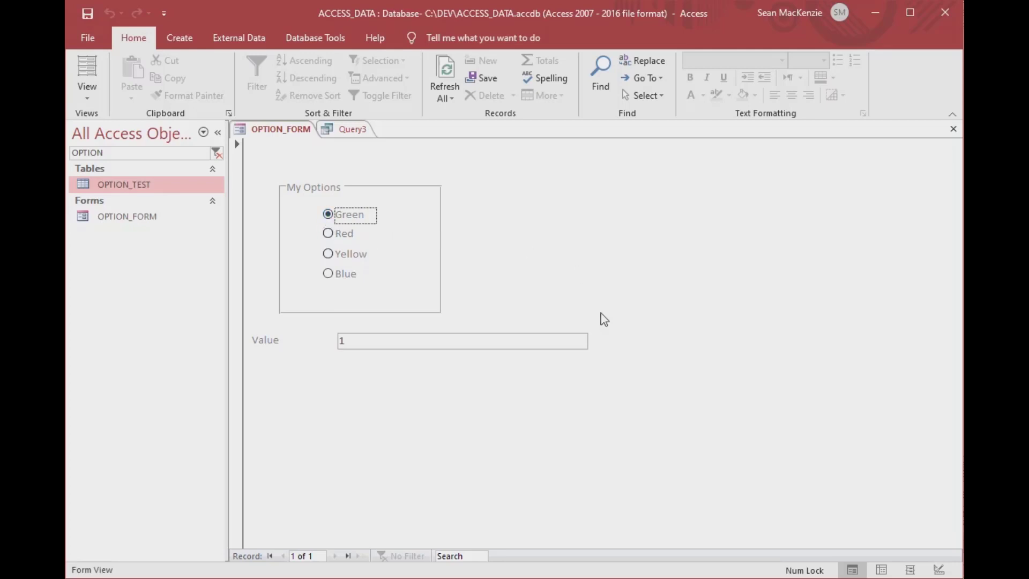
pyautogui.click(328, 234)
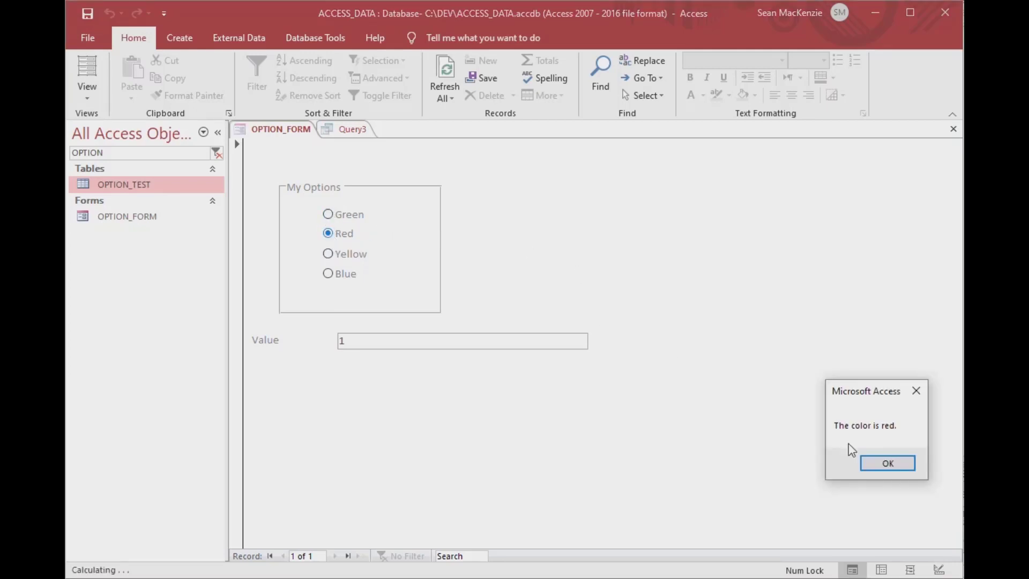
pyautogui.click(886, 463)
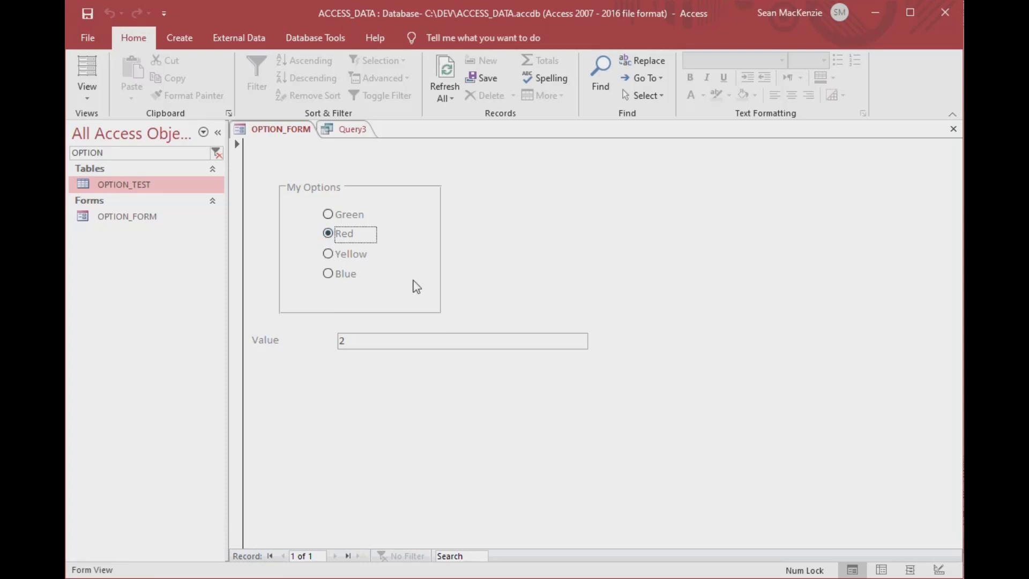
# Return to the ogrpMain_AfterUpdate code and highlight the ogrpMain reference in the Select Case line
pyautogui.hotkey('alt', 'Tab')
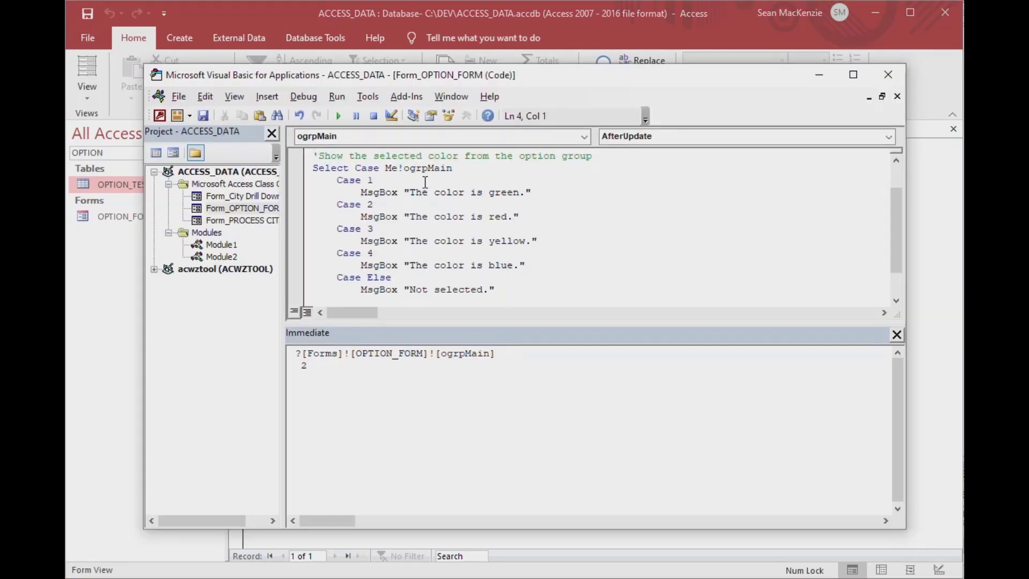
pyautogui.moveTo(403, 168); pyautogui.dragTo(473, 182)
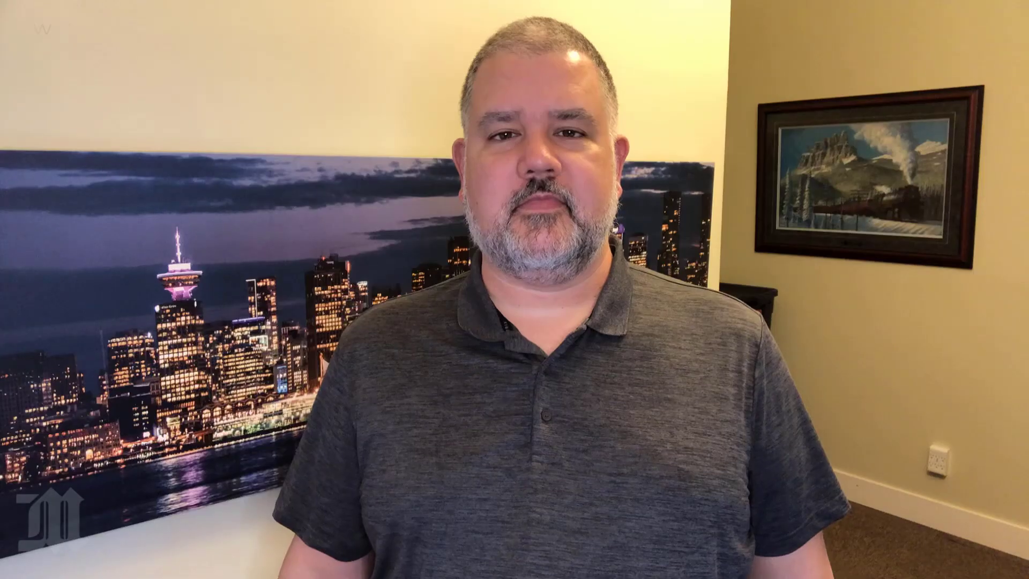